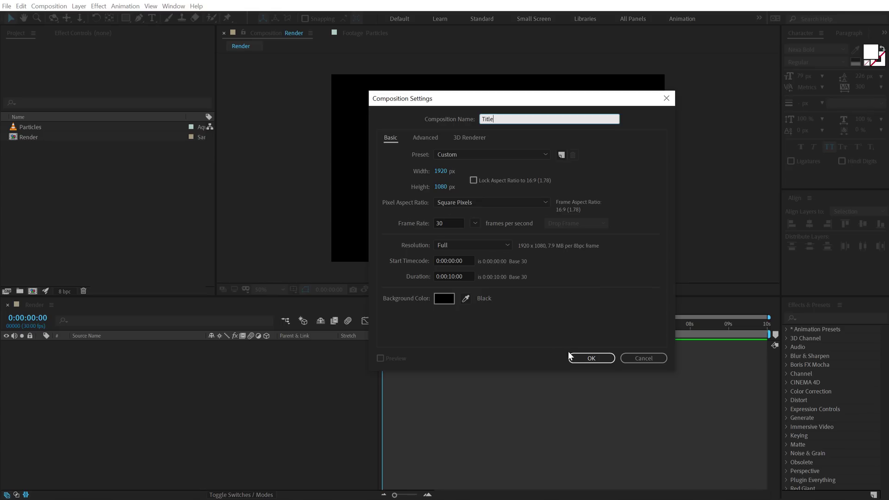
Create the 1920 x 1080 Title composition and place a text layer reading INTRO at its center
click(580, 359)
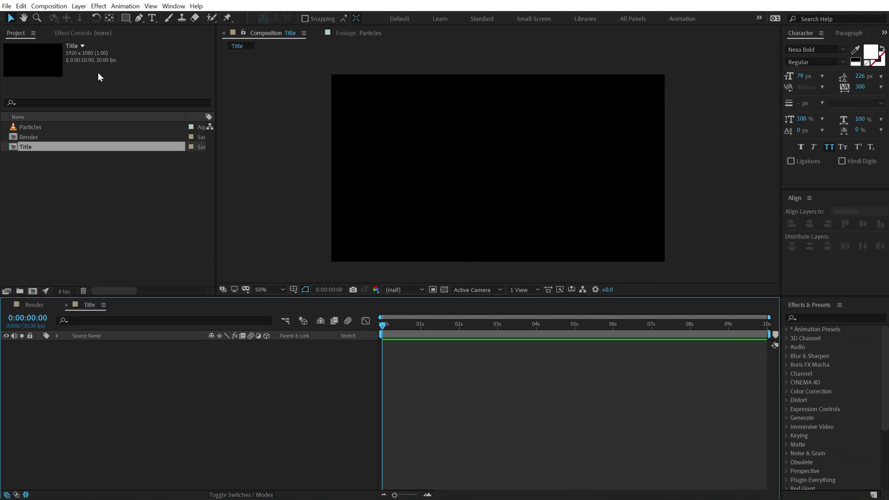
click(152, 18)
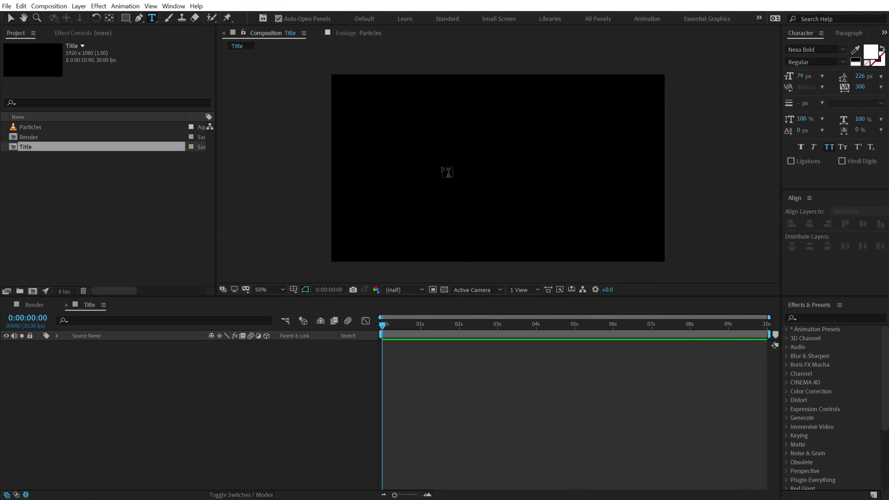
click(447, 172)
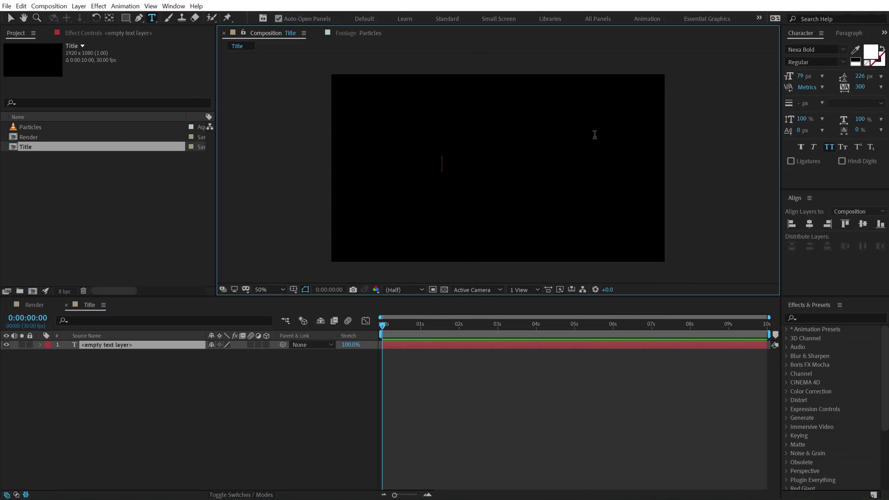
text(INTRO)
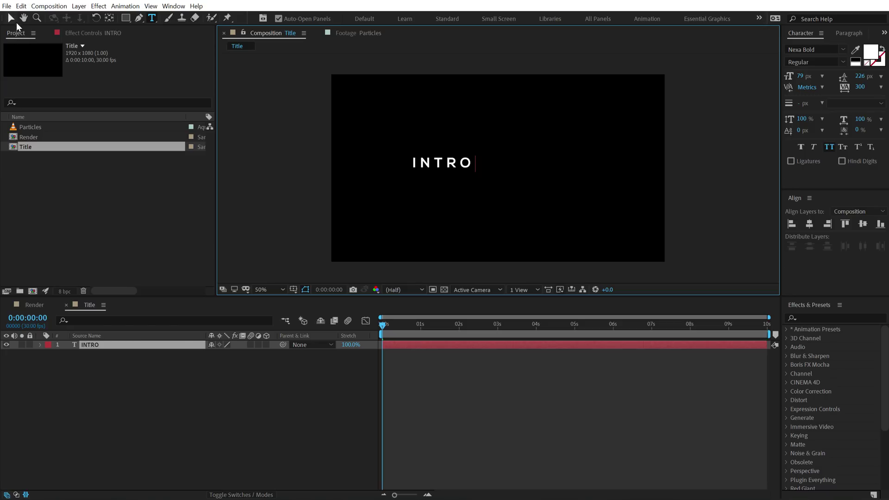
click(13, 19)
drag(461, 164, 515, 175)
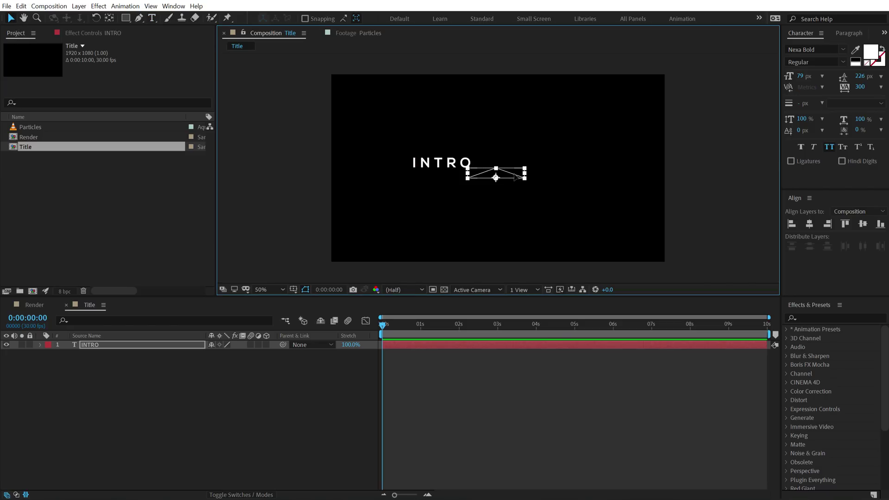
click(863, 224)
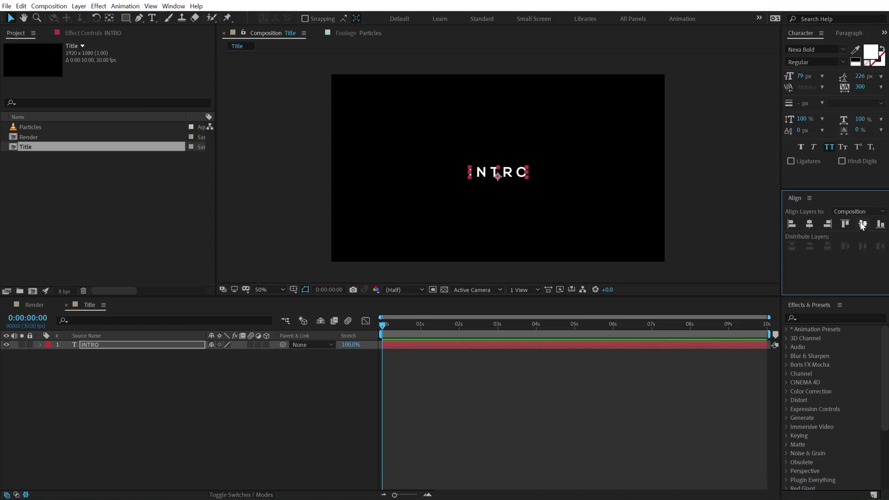
Style the INTRO text in Heading Compressed Pro Bold at 246 px with 23 tracking, and center it vertically in the composition
click(820, 49)
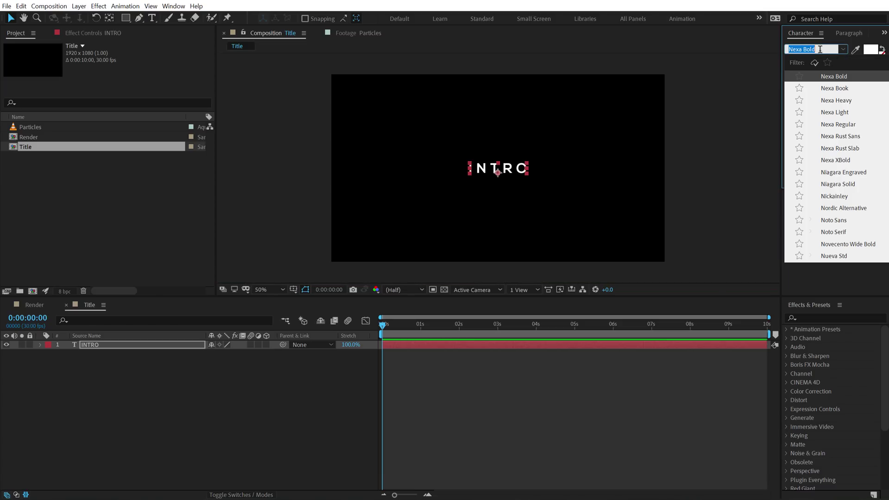
text(headi)
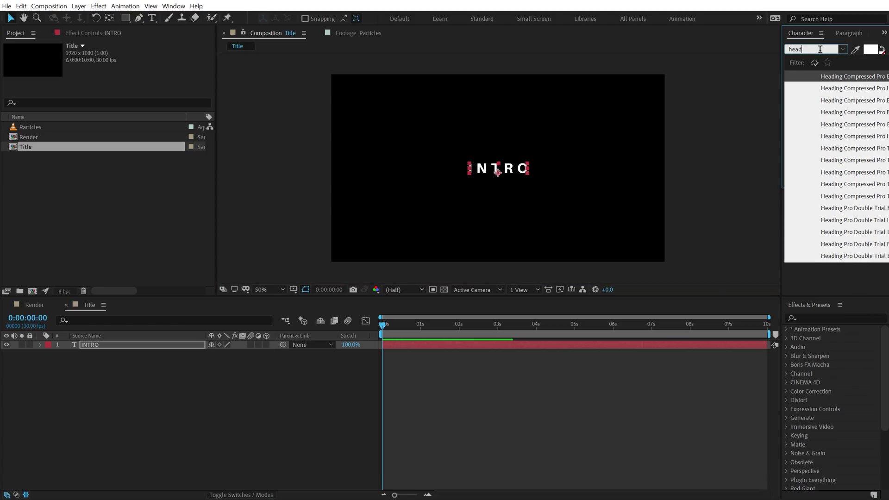
click(886, 112)
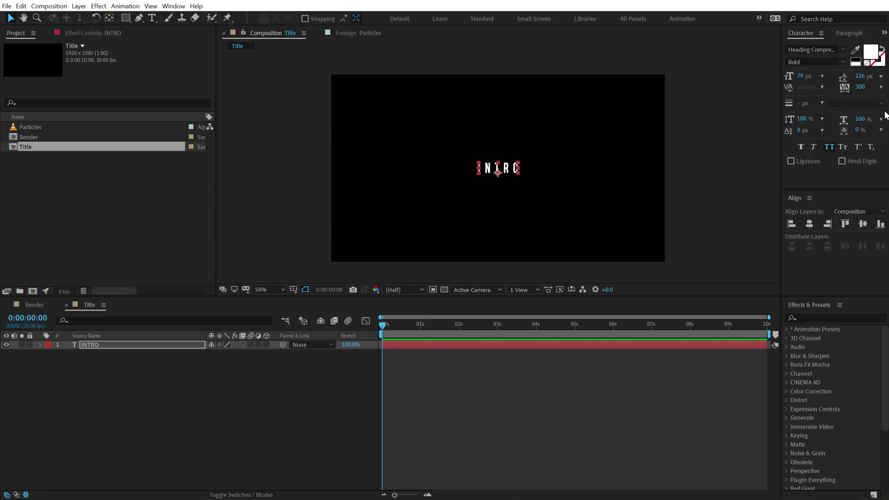
drag(805, 77, 864, 49)
drag(860, 87, 738, 111)
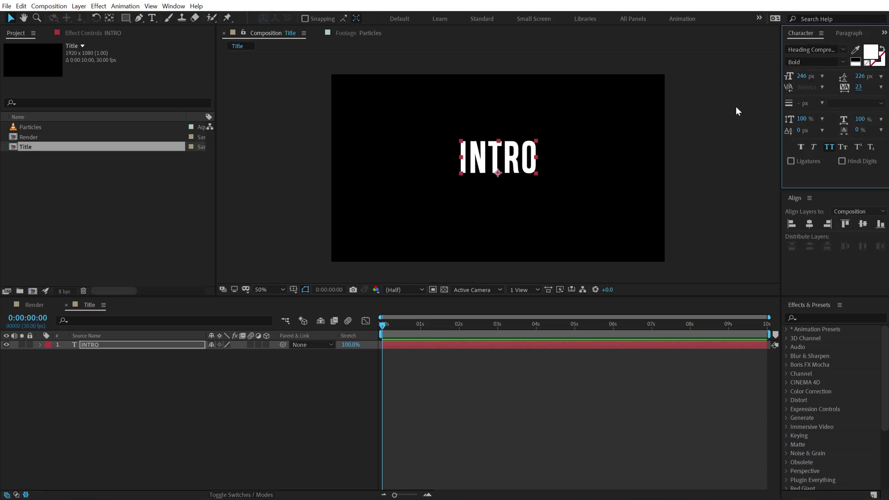
click(863, 224)
click(395, 278)
Duplicate the INTRO text layer and move the copy straight down by about 100 px
click(485, 171)
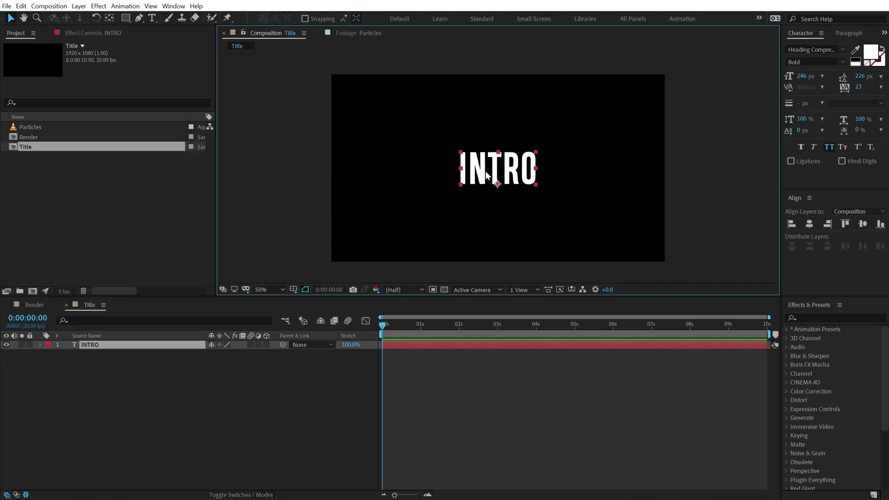
key(ctrl+d)
key(shift+Down)
key(shift+Down)
key(shift+Down)
key(shift+Down)
key(shift+Down)
key(shift+Down)
key(shift+Down)
key(shift+Down)
key(shift+Down)
key(shift+Down)
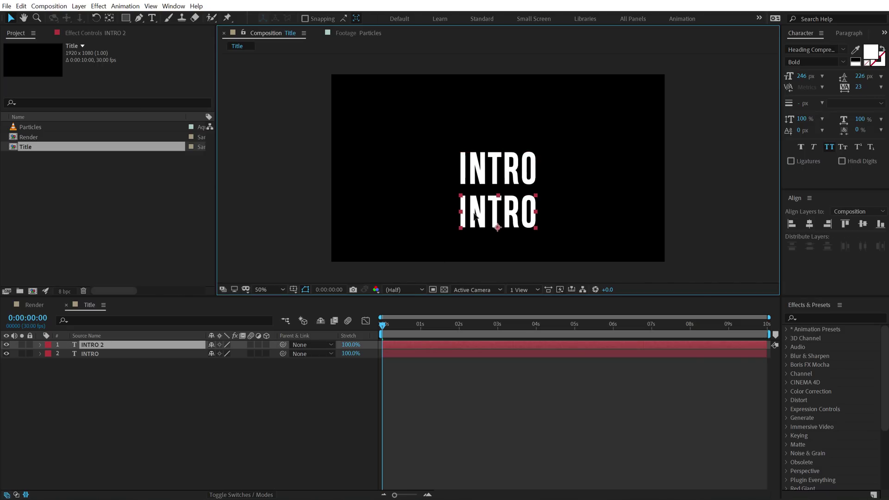
Replace the lower copy's text with "cinematic"
double_click(475, 213)
text(cinematic)
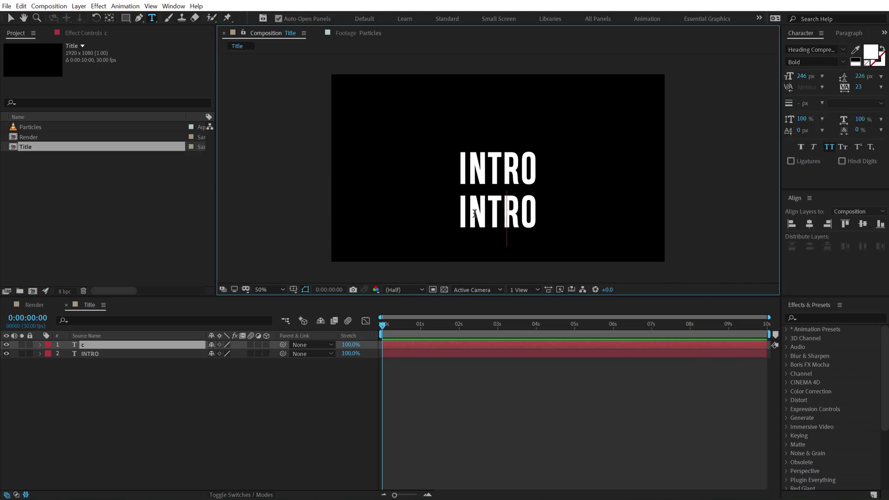
click(11, 18)
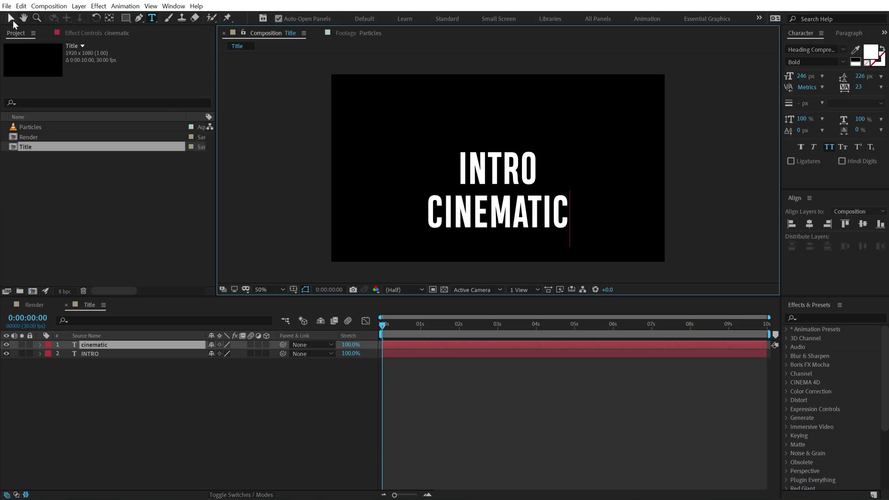
Set the cinematic text to Nexa Book at 72 px with 114 tracking, and move it up just beneath INTRO
click(806, 50)
text(nex)
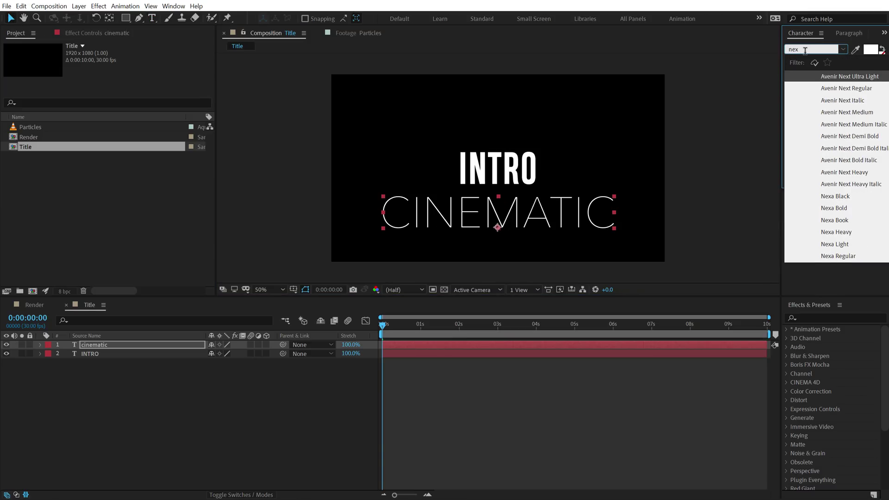
click(838, 220)
drag(801, 76, 740, 88)
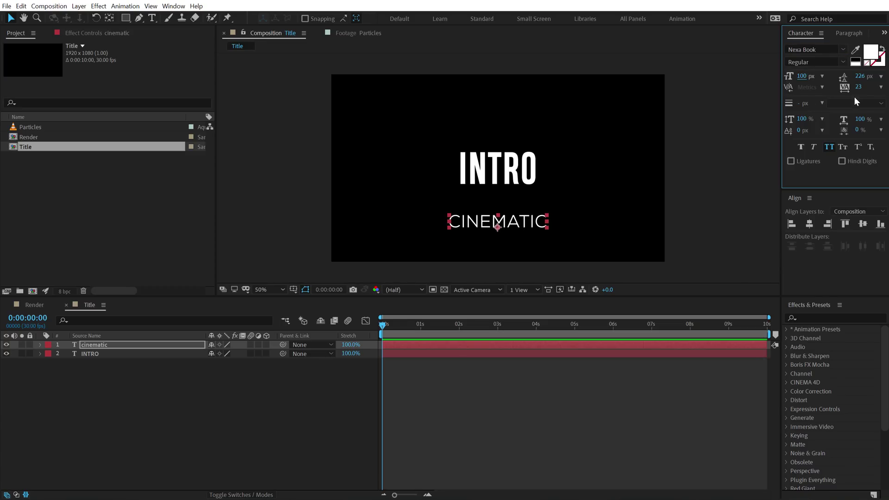
drag(860, 88, 882, 60)
drag(798, 77, 786, 81)
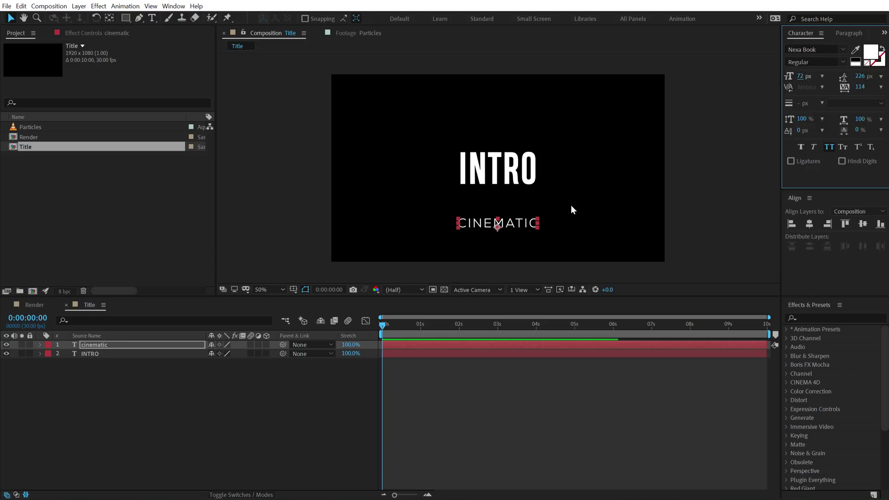
drag(516, 223, 519, 199)
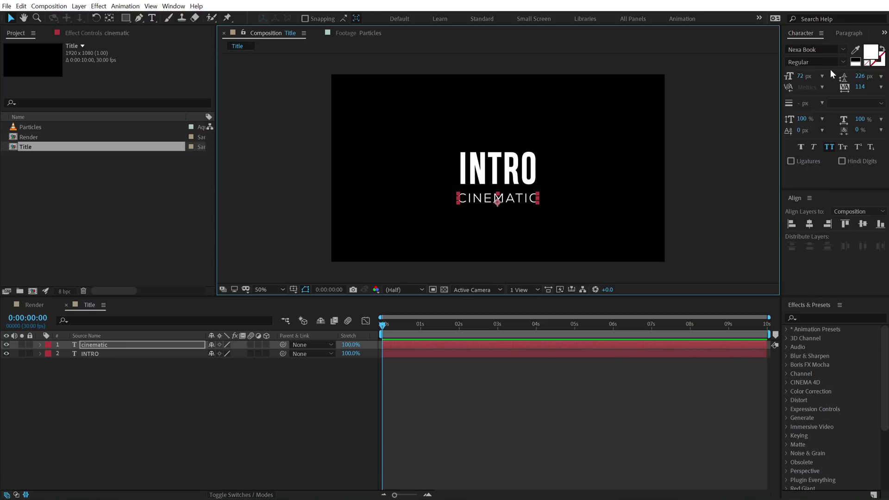
Change the cinematic text to Nexa Bold at 60 px with 240 tracking, fitted closely beneath INTRO
click(828, 50)
text(nex)
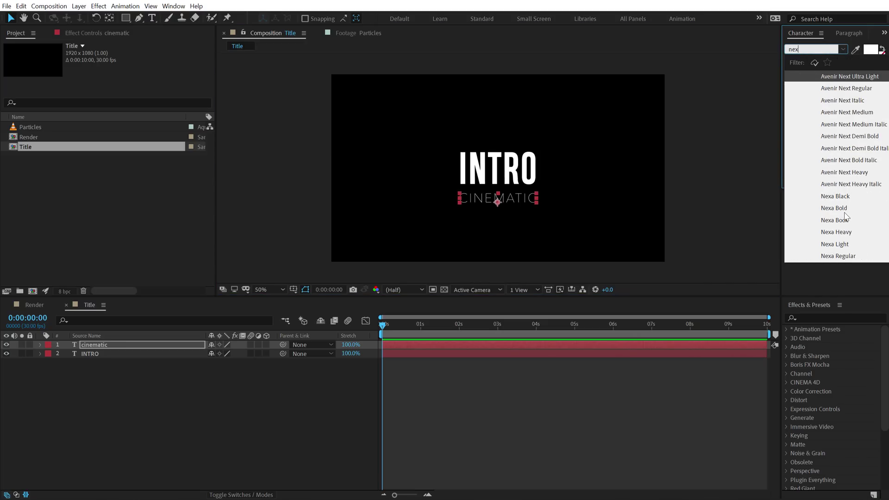
click(843, 212)
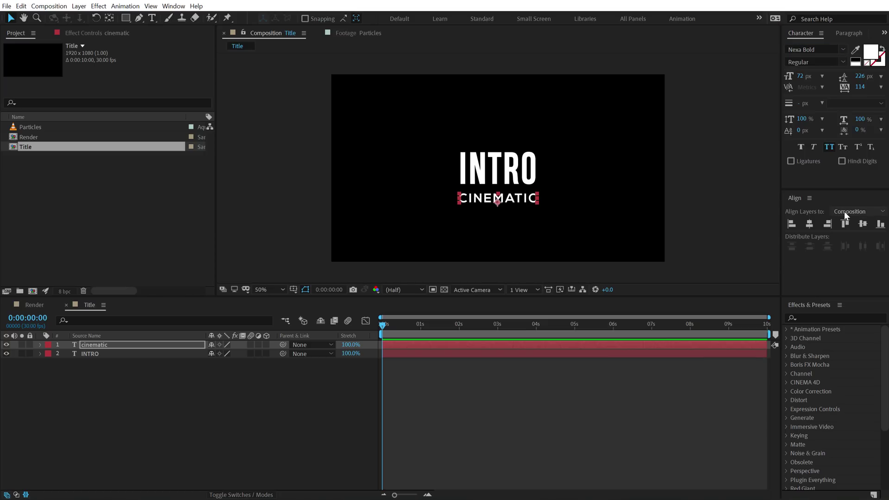
click(518, 197)
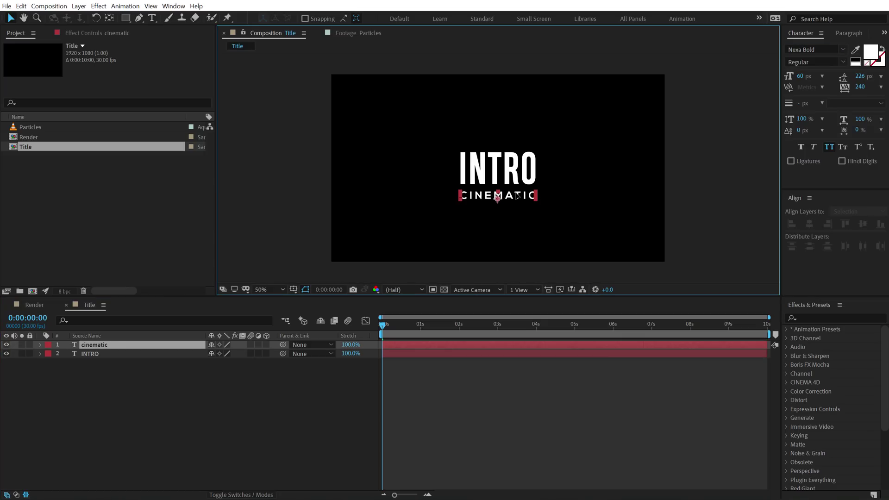
Reorder the cinematic layer below the INTRO layer and expand INTRO's properties
click(243, 394)
drag(92, 345, 98, 363)
click(40, 345)
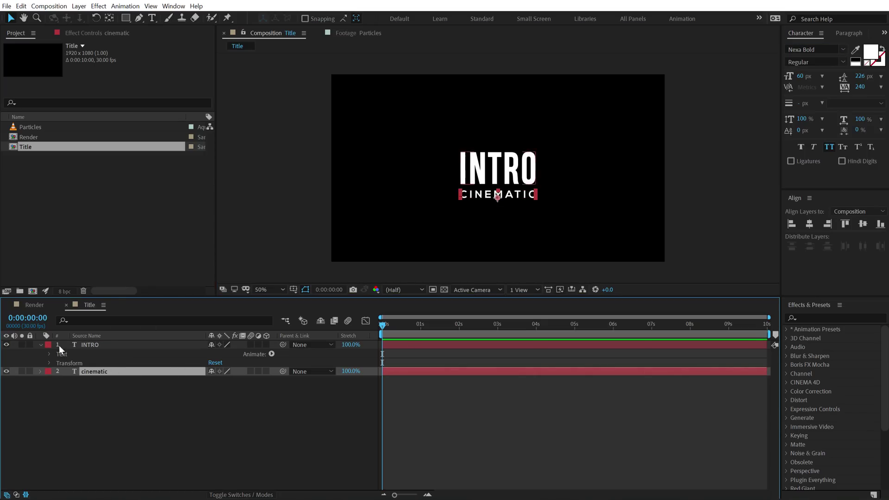
click(504, 160)
click(126, 427)
Add a text animator with Opacity and Blur properties to the INTRO layer
click(272, 353)
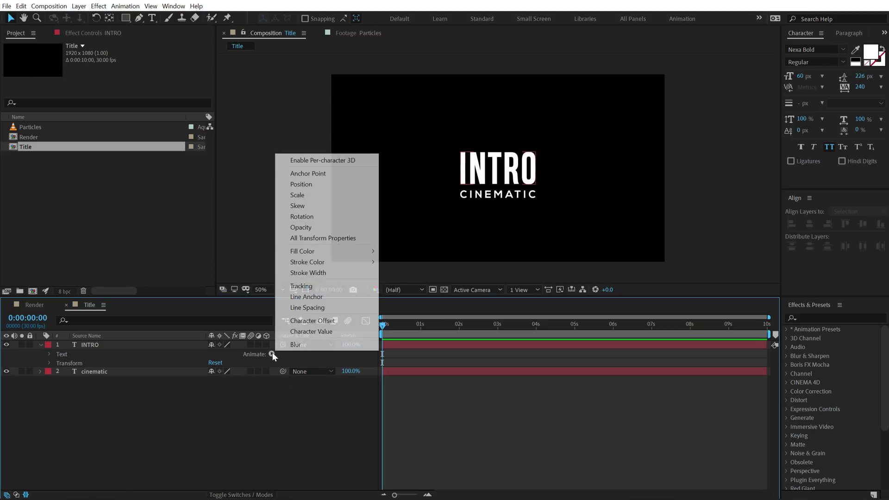
click(310, 227)
click(278, 375)
click(272, 389)
mouse_move(295, 393)
click(351, 392)
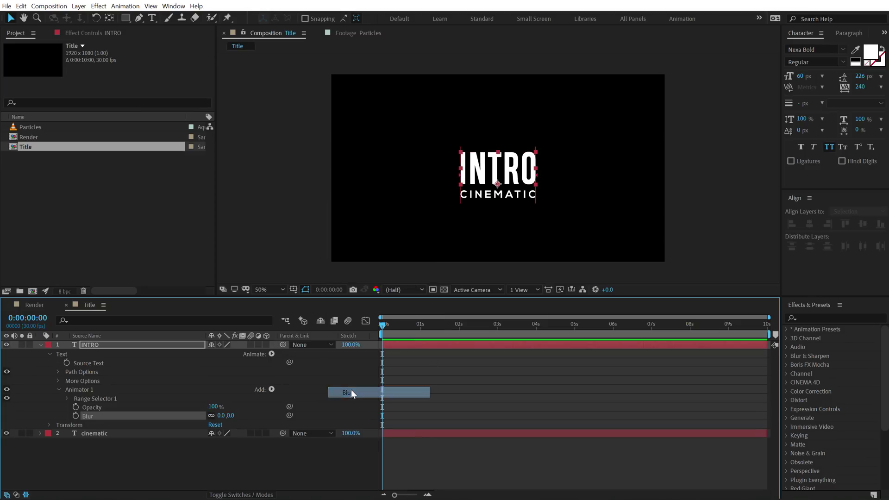
click(193, 474)
Set the INTRO animator's Blur to 100 and its Opacity to 0%
click(231, 416)
text(100)
key(Return)
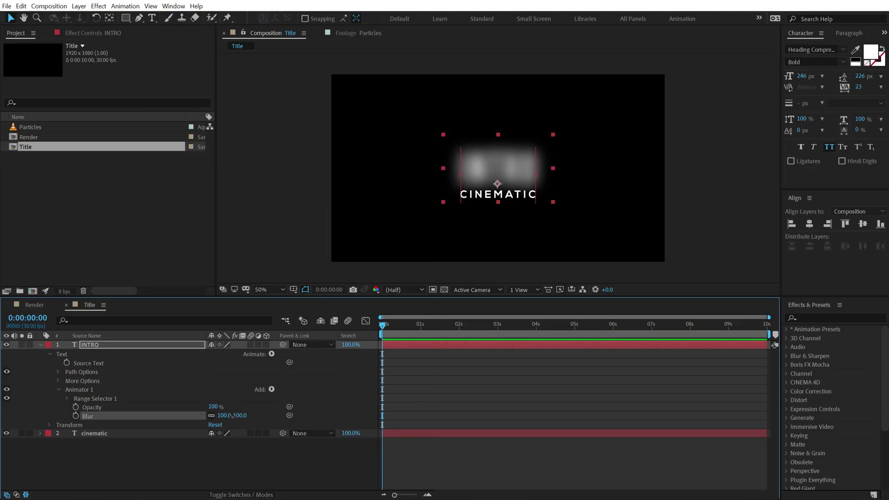
click(213, 407)
text(0)
key(Return)
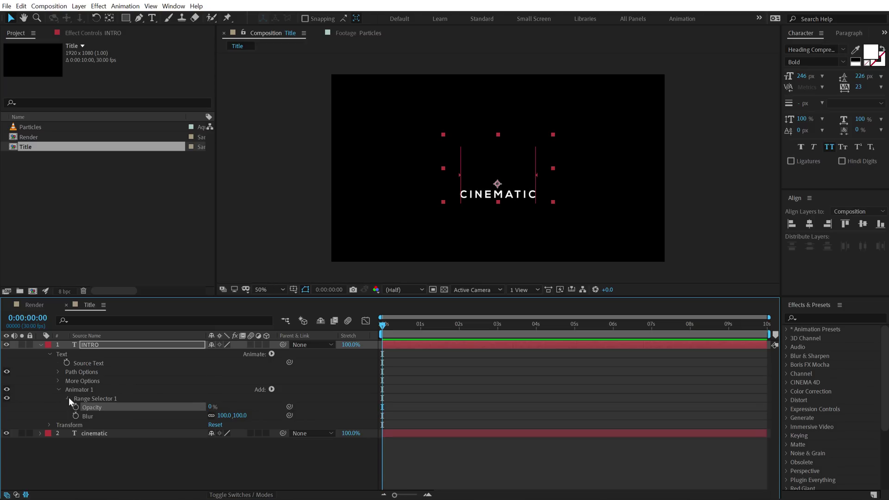
Keyframe the INTRO animator's Range Selector Offset from -100% at 0 seconds to 100% at 3 seconds
click(67, 398)
drag(133, 296, 132, 204)
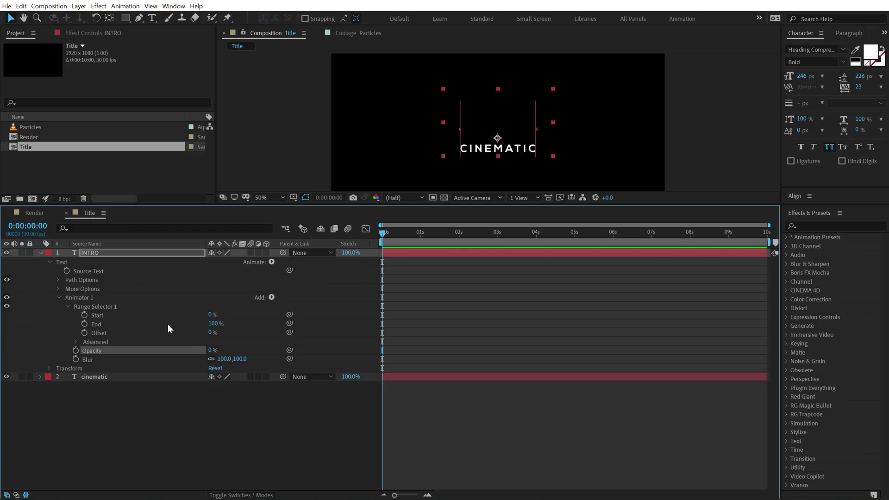
drag(212, 337, 66, 342)
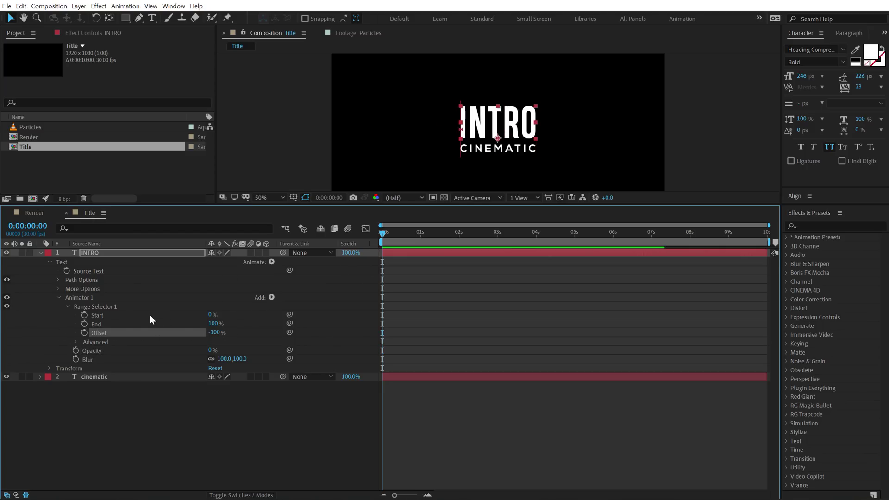
click(82, 333)
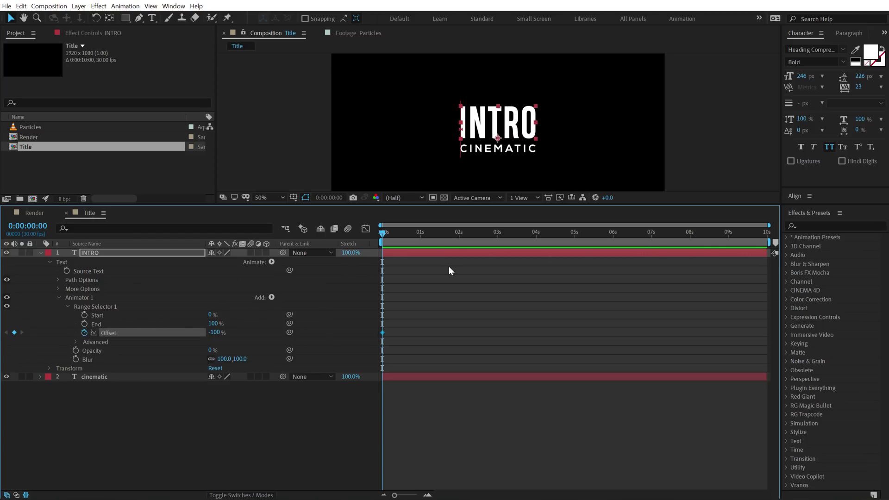
drag(462, 240, 497, 242)
drag(210, 334, 380, 324)
In the Range Selector's advanced options, set Shape to Ramp Up and turn Randomize Order on
click(76, 342)
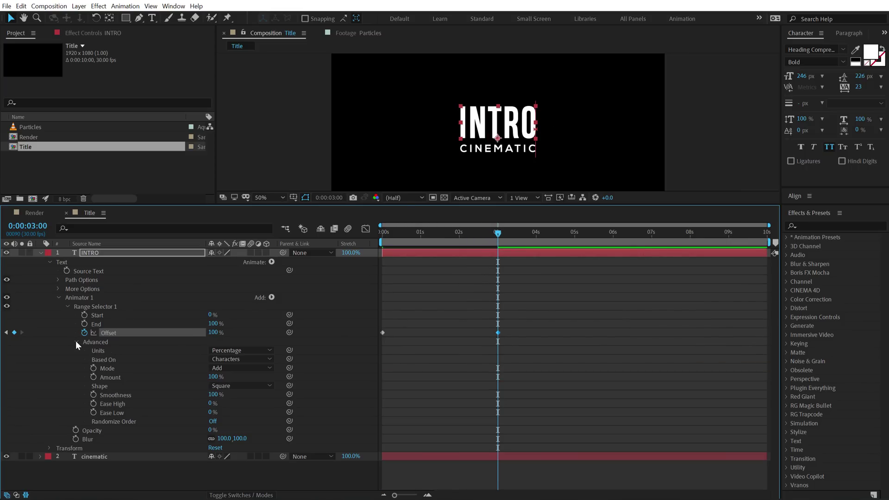
click(236, 387)
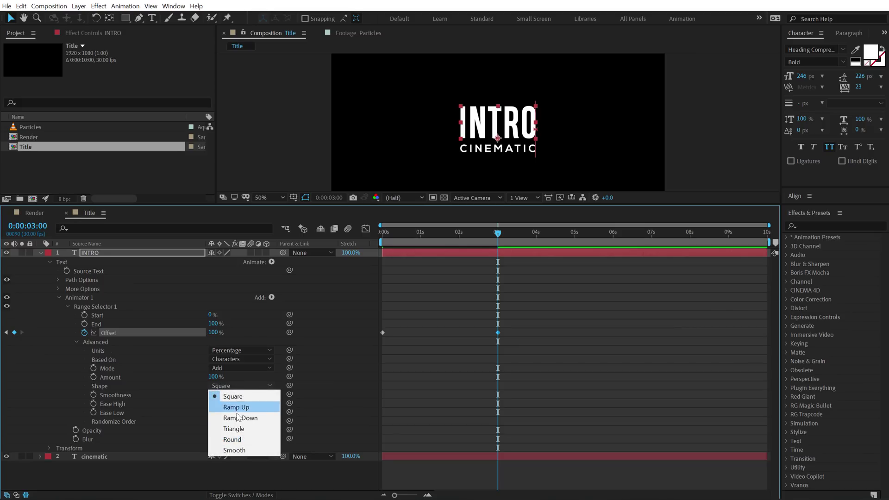
click(242, 408)
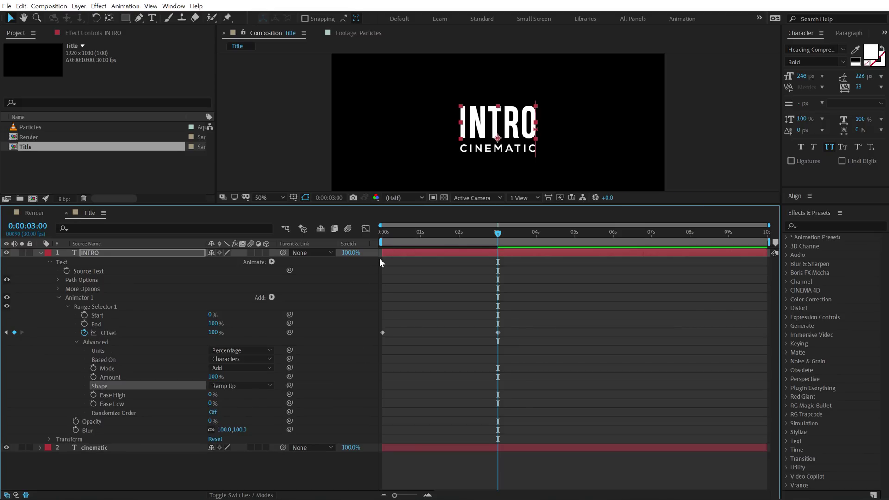
drag(387, 241, 473, 240)
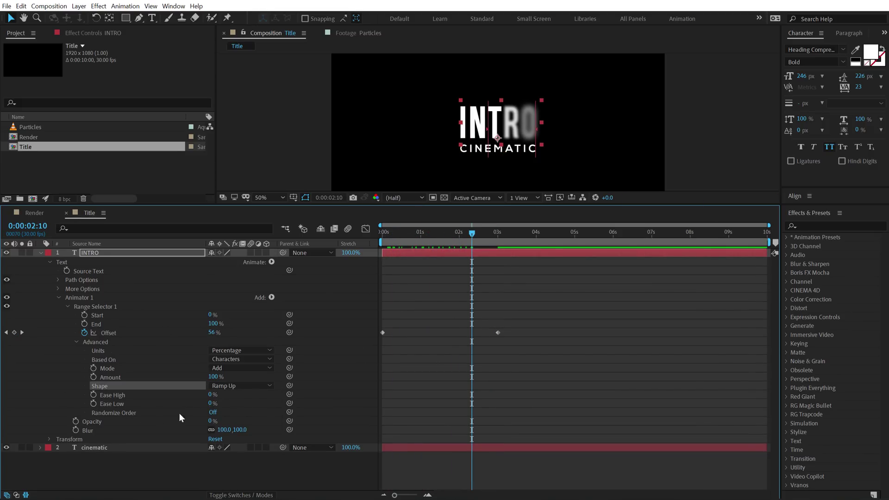
click(212, 412)
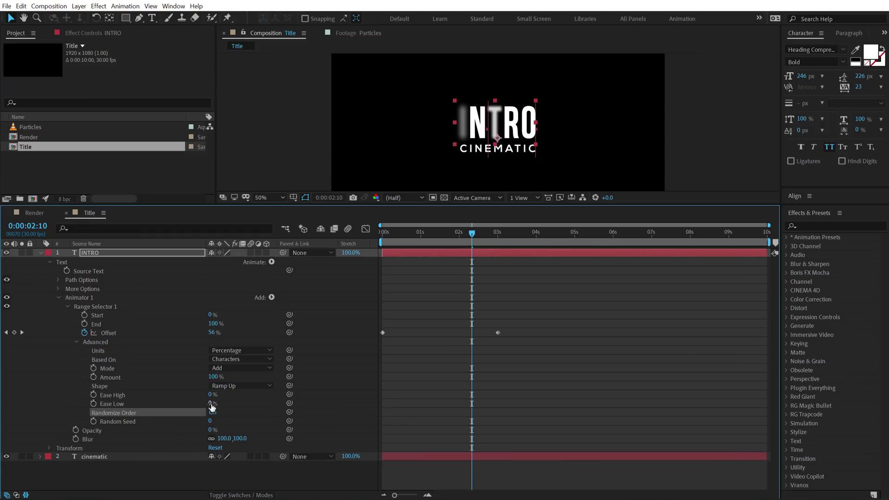
Play the INTRO text animation from the start of the composition
click(388, 238)
drag(393, 234, 316, 268)
key(space)
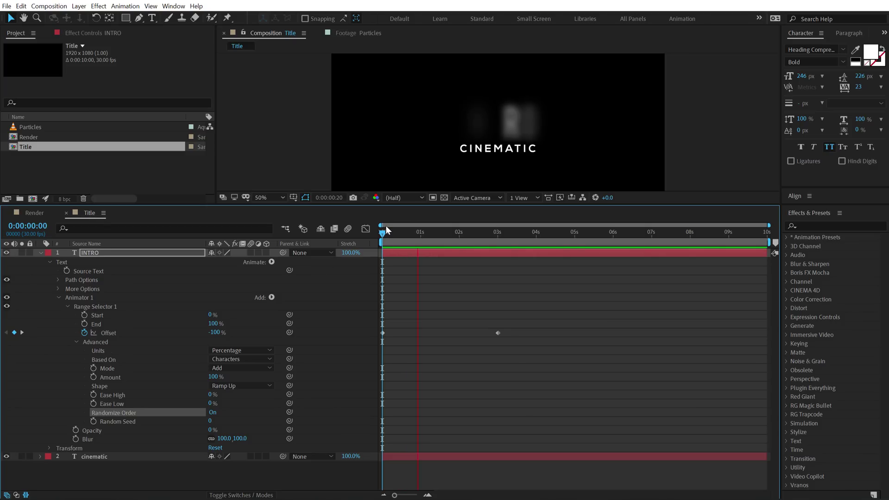
Copy Animator 1 from the INTRO layer and paste it onto the cinematic layer
key(space)
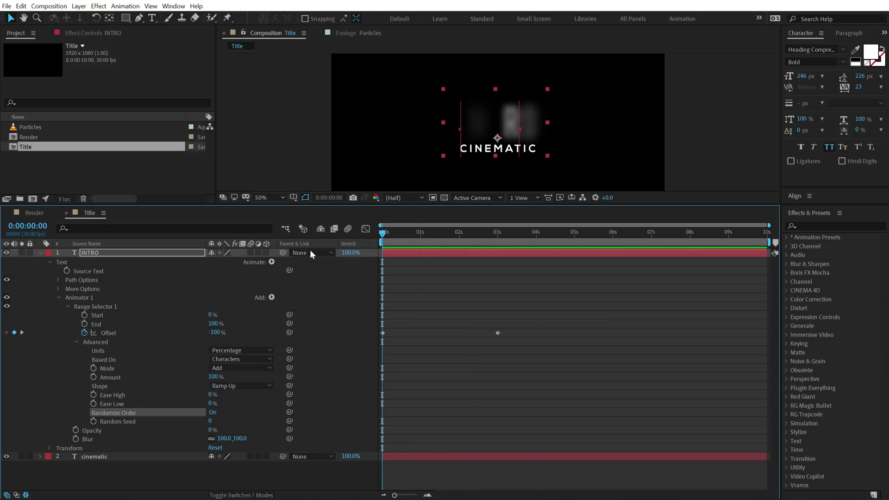
click(77, 298)
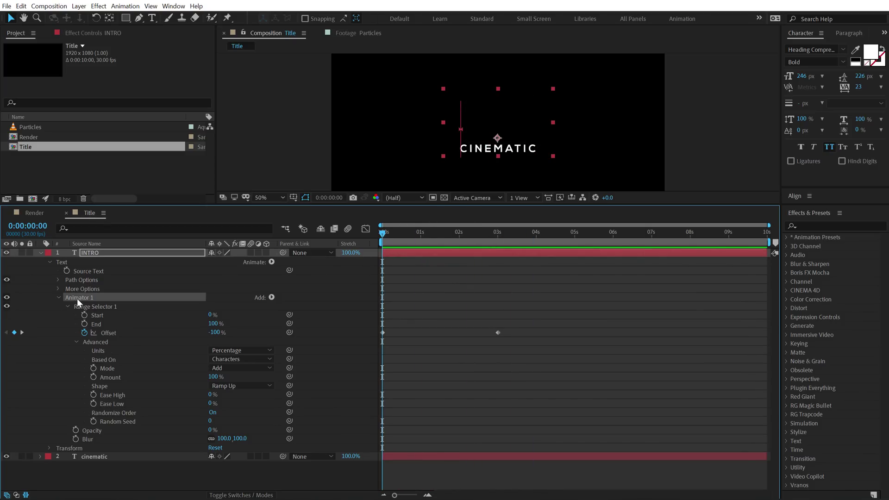
click(87, 457)
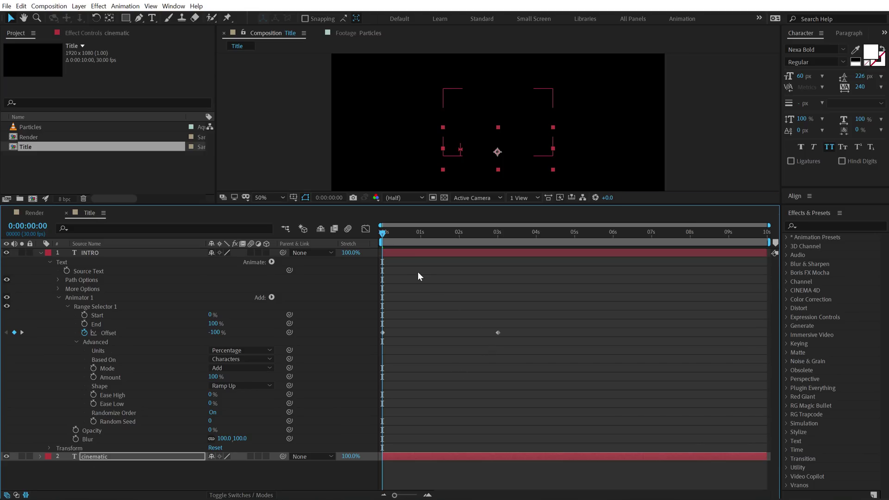
Shift the cinematic layer in time so it starts at 1 second, and collapse the INTRO layer's properties
click(421, 234)
drag(398, 455, 436, 455)
drag(428, 241, 540, 246)
click(41, 253)
click(94, 323)
Play the combined INTRO and CINEMATIC title animation from the start of the composition
drag(435, 229, 287, 244)
key(space)
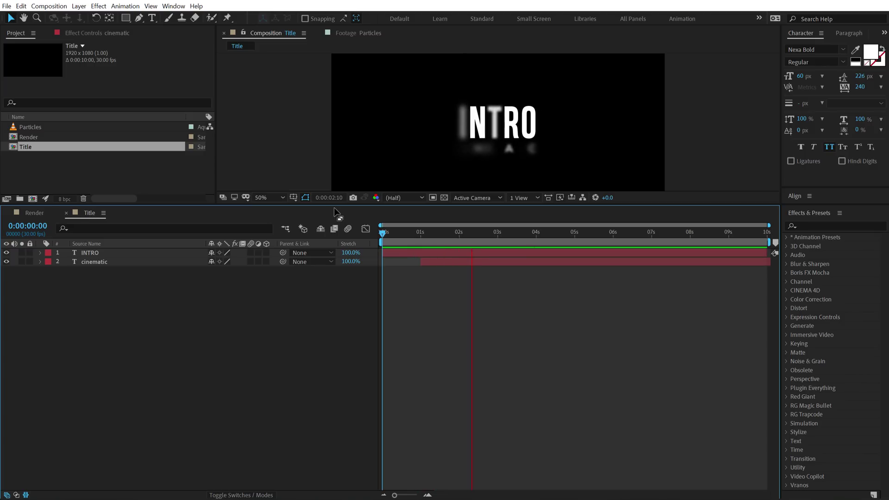
key(space)
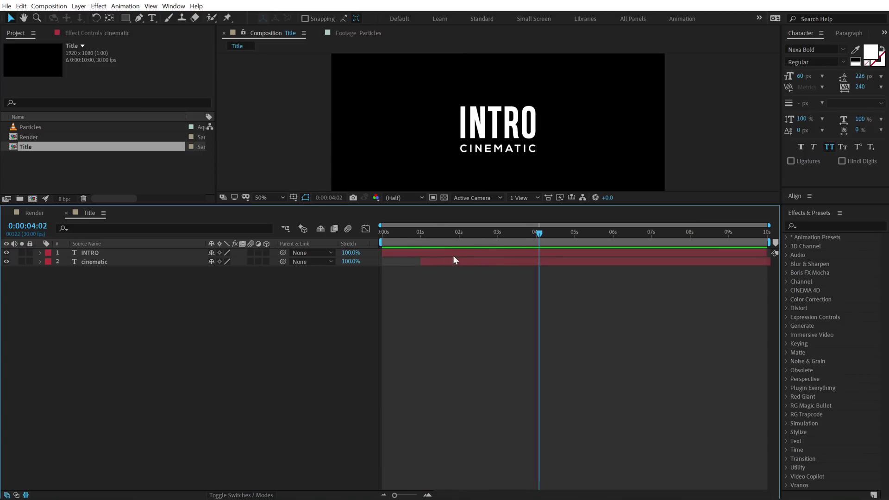
Create a new composition named Simple Fractals with a width of 1500 px and a height of 2000 px
click(31, 214)
click(43, 179)
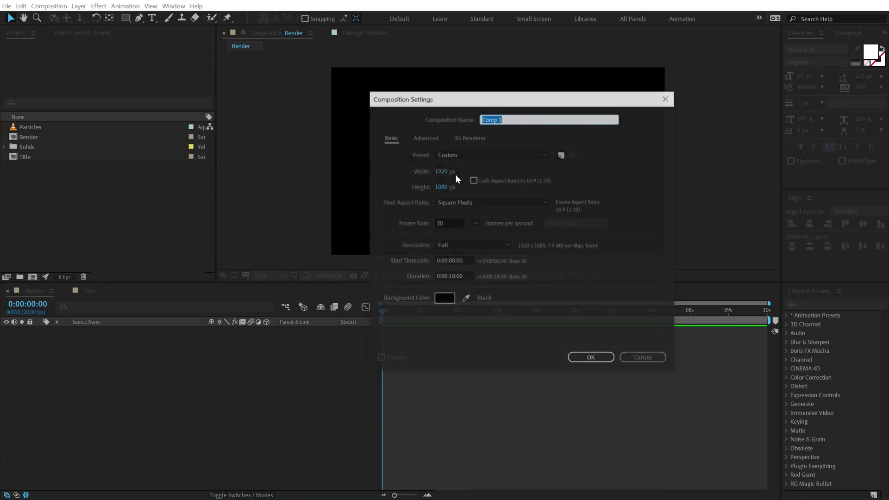
click(33, 277)
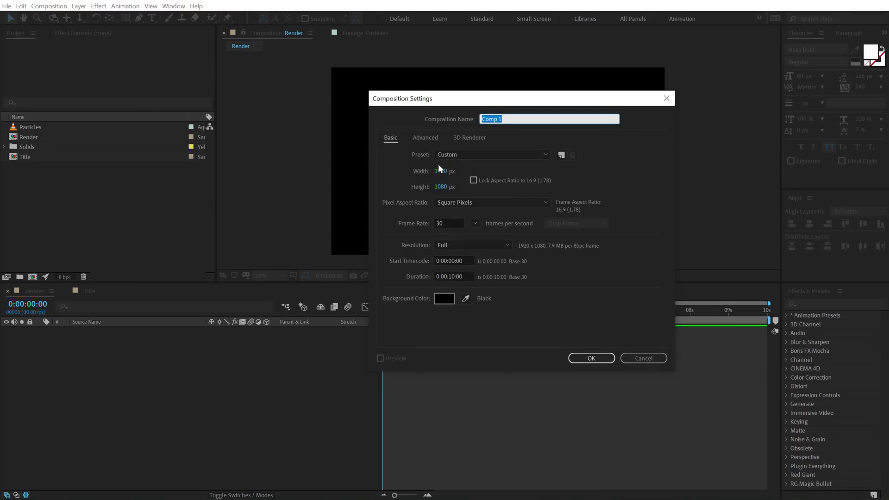
text(Simple Fractals)
click(441, 172)
text(1500)
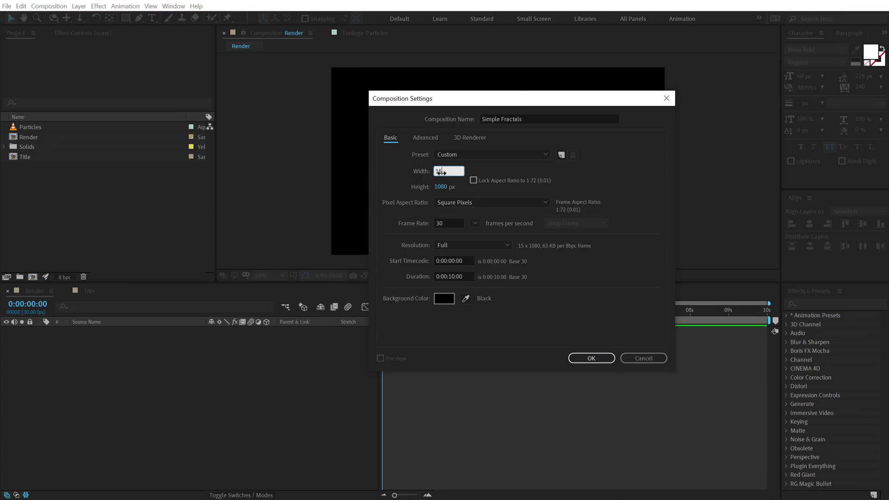
click(440, 187)
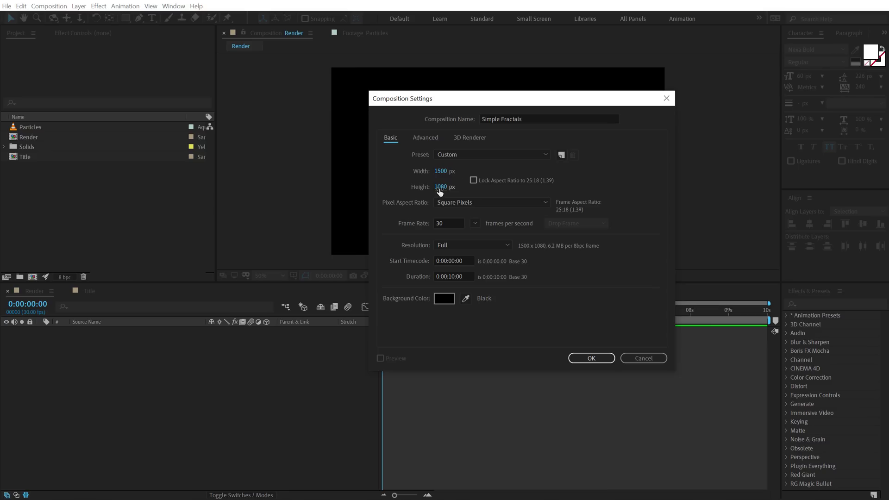
text(2000)
click(642, 183)
click(572, 360)
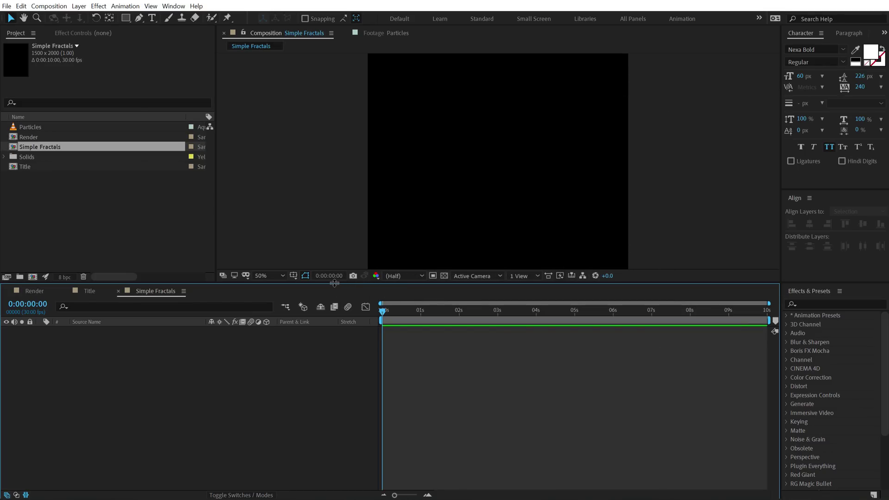
Add a black 1500 x 2000 px solid named BG to the Simple Fractals composition
drag(336, 284, 330, 333)
key(comma)
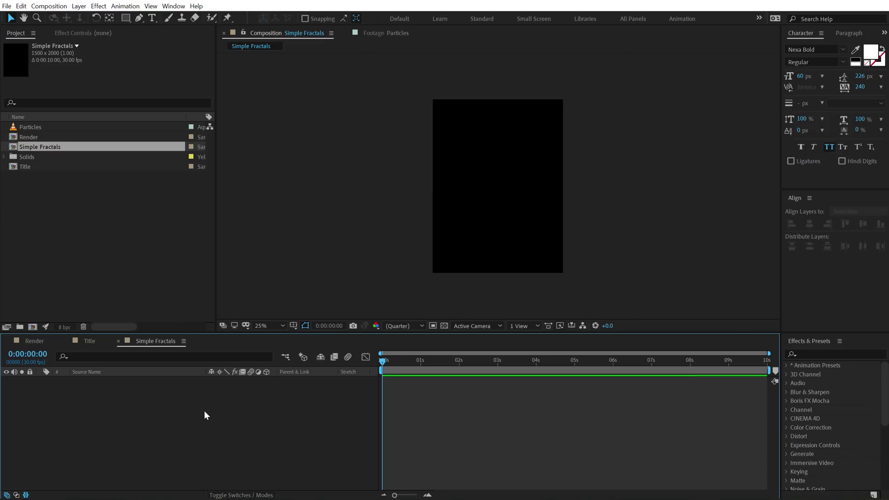
key(ctrl+y)
text(BG)
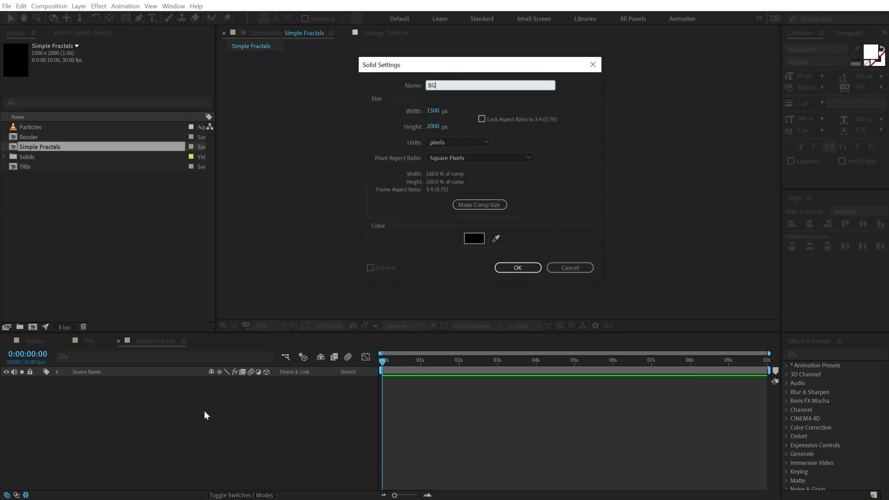
key(Return)
click(204, 410)
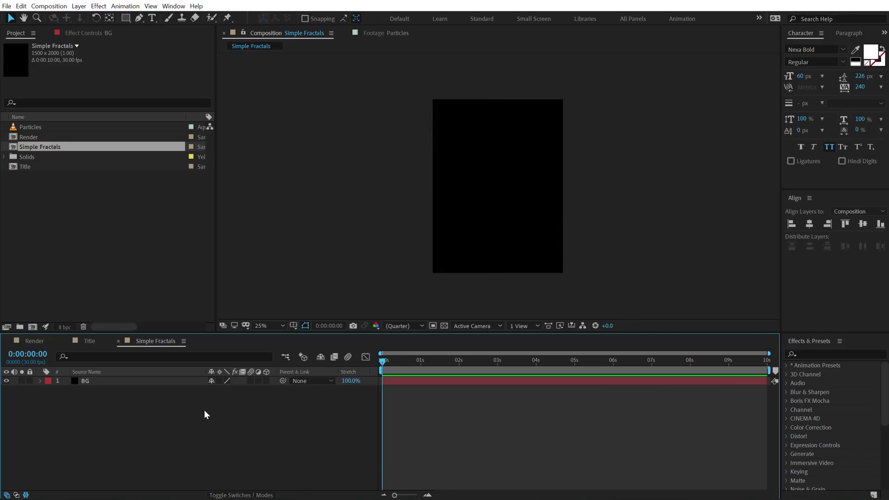
Add a second black solid named Fractals above BG and apply the Fractal Noise effect to it
key(ctrl+y)
text(Fe)
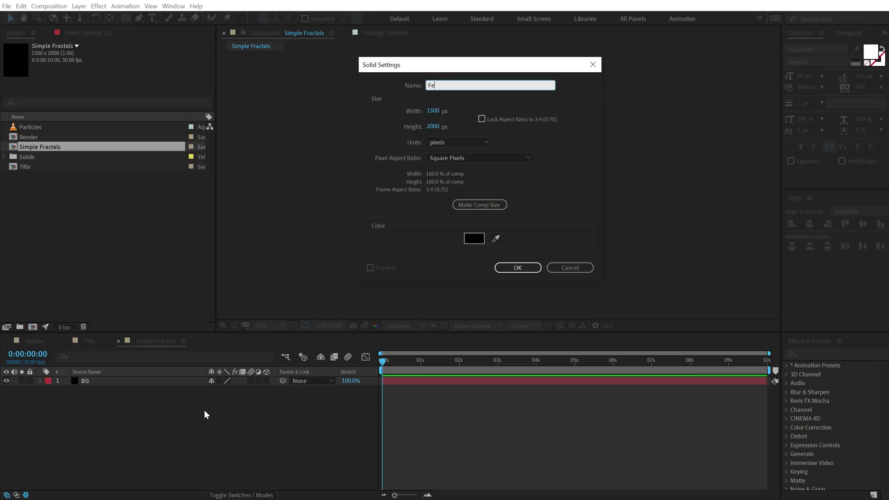
text(rctals)
key(Return)
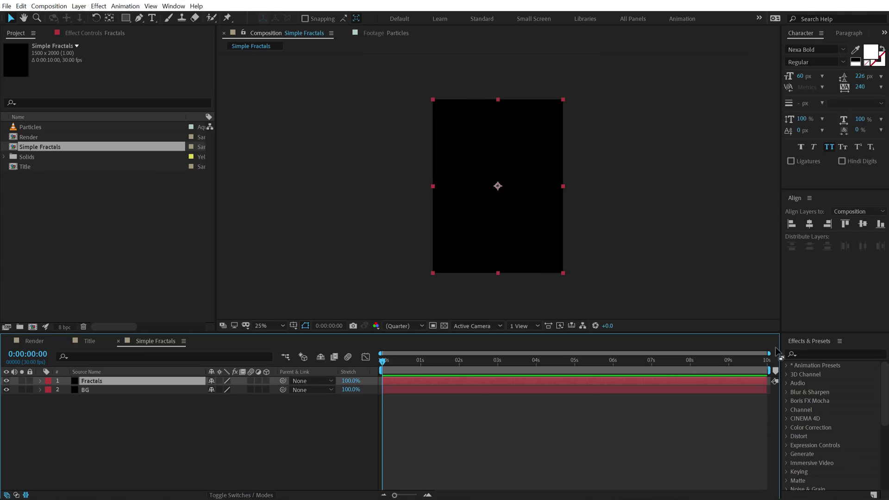
click(811, 354)
text(fract)
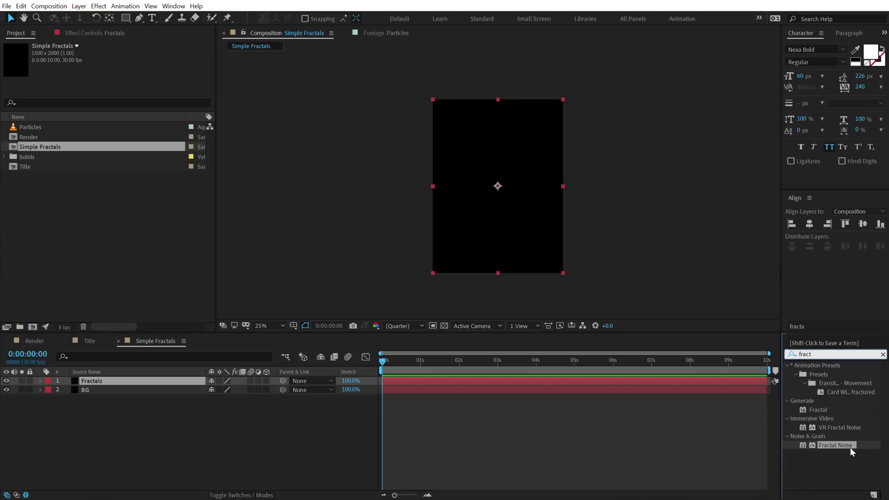
double_click(838, 446)
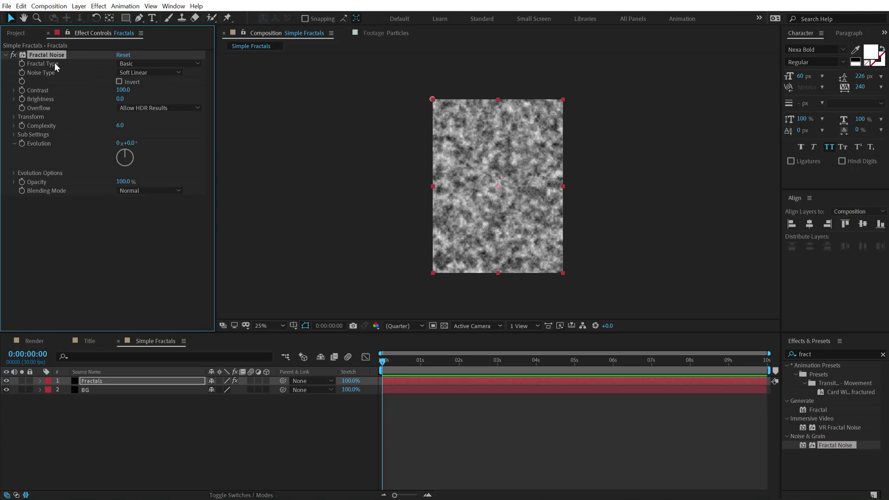
Set the Fractal Noise's Fractal Type to Dynamic Twist and its Noise Type to Spline
click(138, 63)
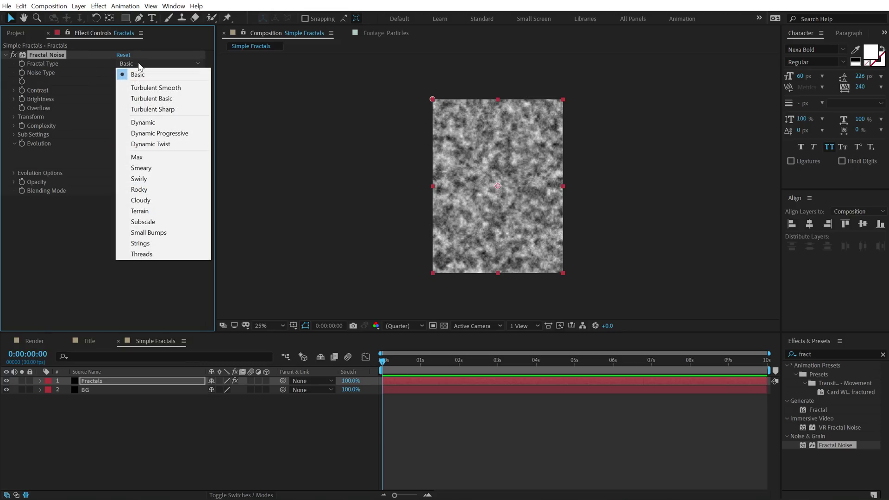
click(161, 144)
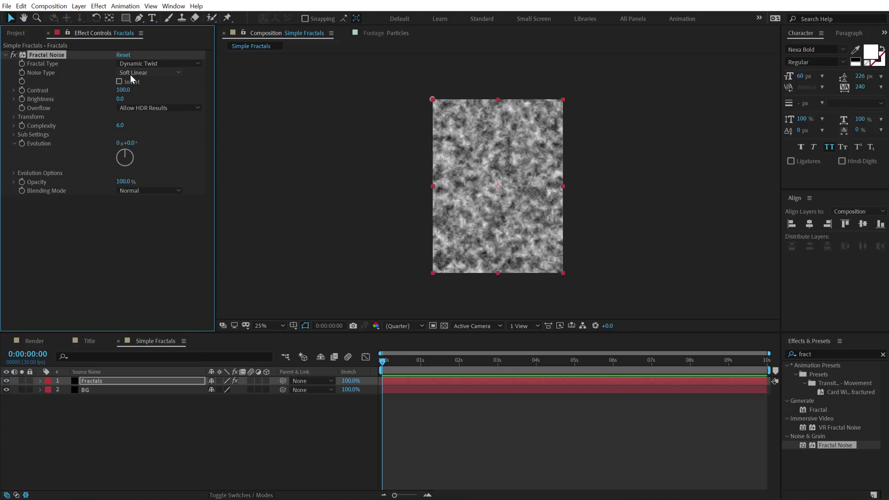
click(130, 74)
click(142, 116)
scroll(526, 163, up, 3)
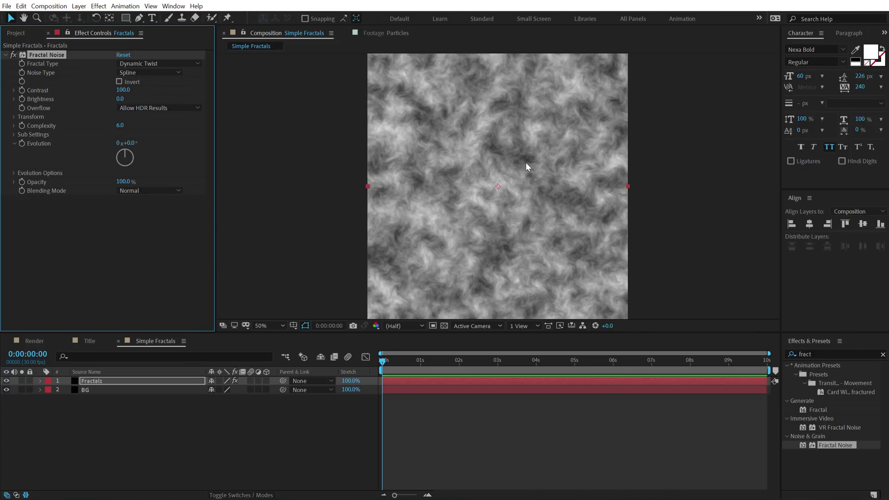
key(comma)
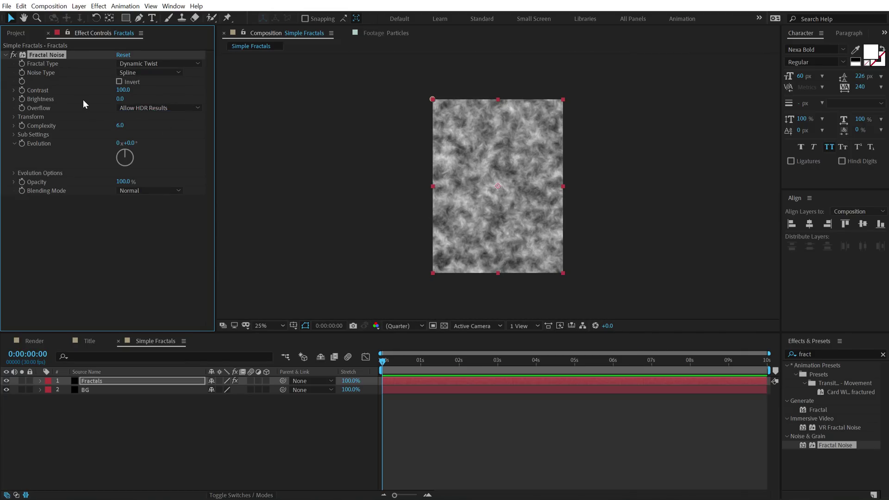
Set the Fractal Noise's Contrast to 200 and its Brightness to -40
click(123, 90)
text(200)
key(Return)
click(122, 99)
text(-40)
key(Return)
Set the Fractal Noise's Complexity to 2
key(period)
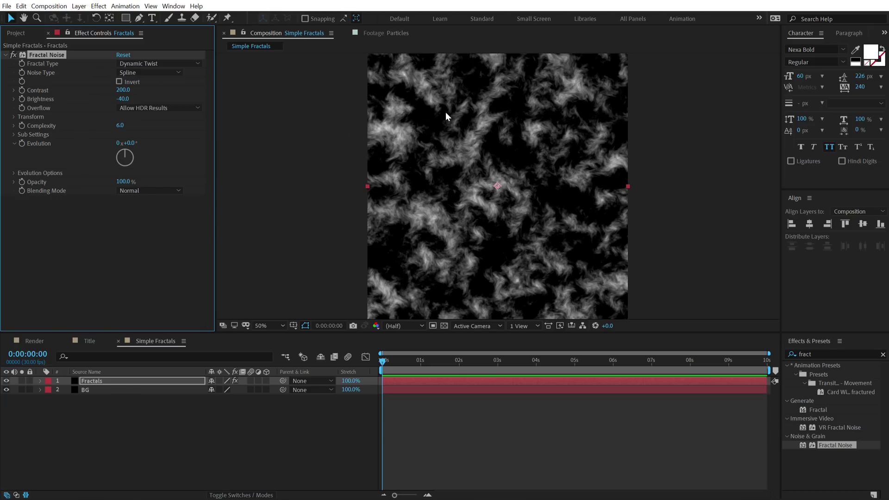
key(period)
click(120, 125)
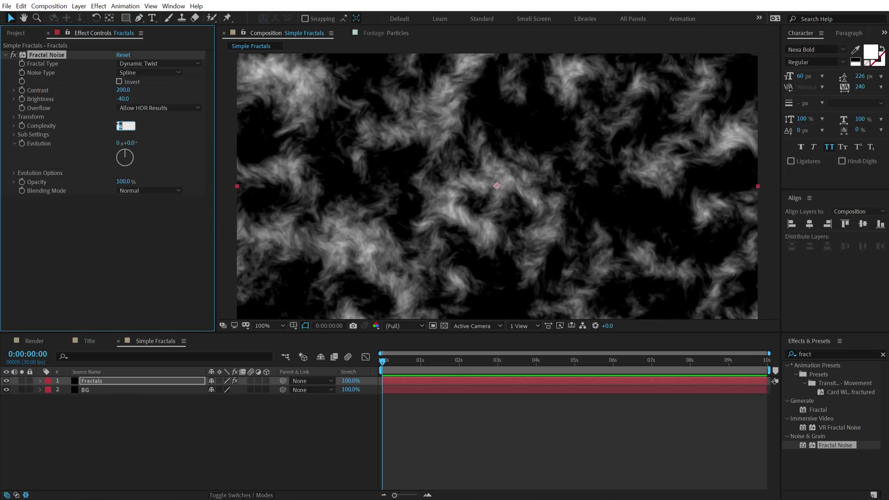
text(2)
key(Return)
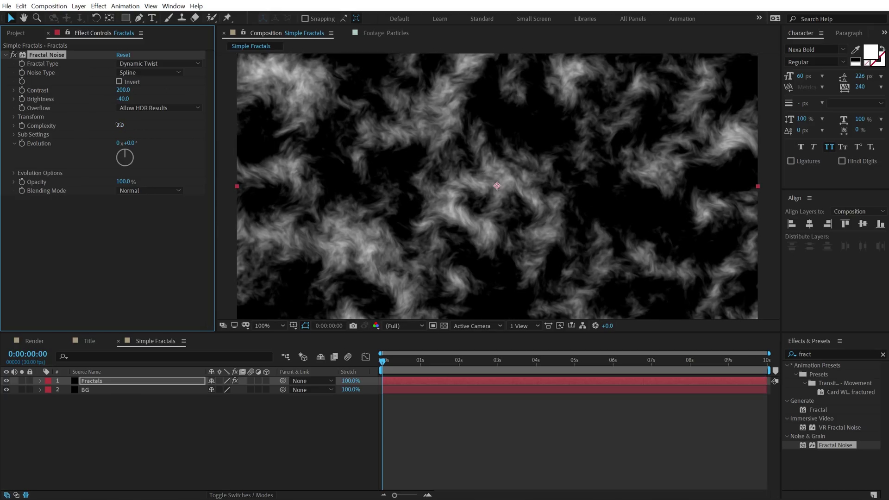
key(comma)
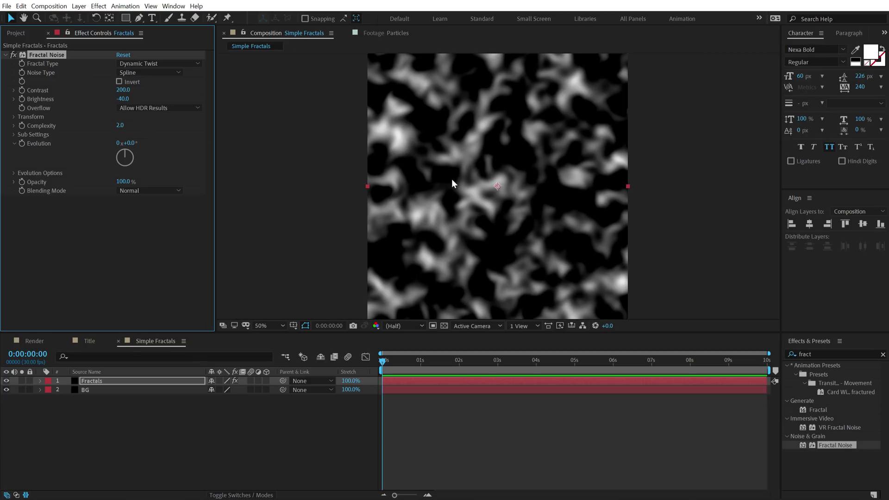
In the Fractal Noise's Transform settings, turn Uniform Scaling off and set Scale Height to 800
click(14, 116)
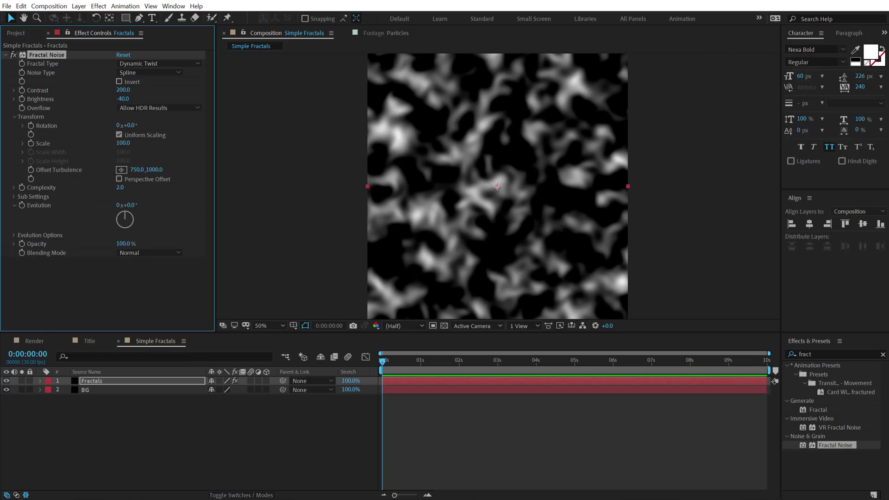
click(118, 135)
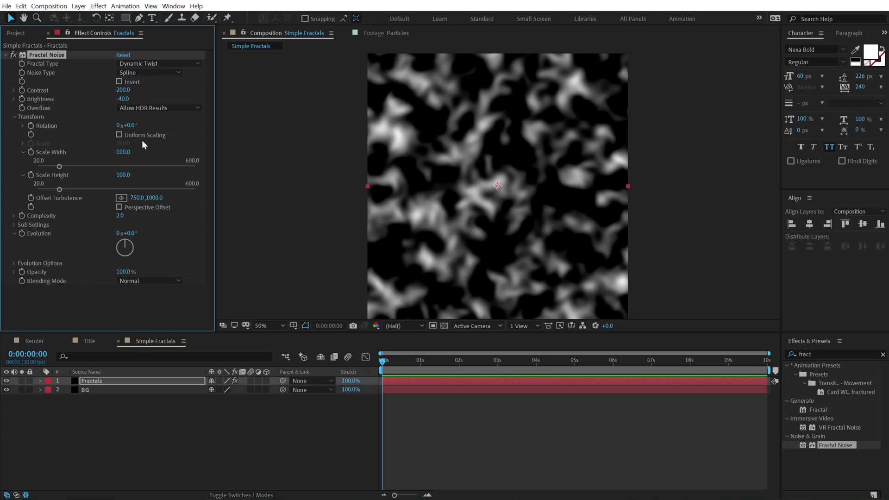
click(122, 175)
text(3)
key(Return)
key(comma)
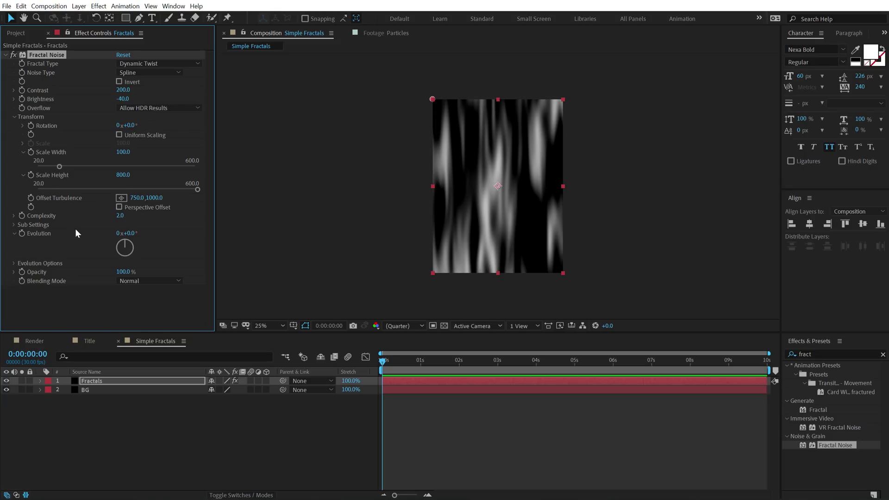
Drive the Fractal Noise's Evolution with the expression time*10
alt+click(23, 233)
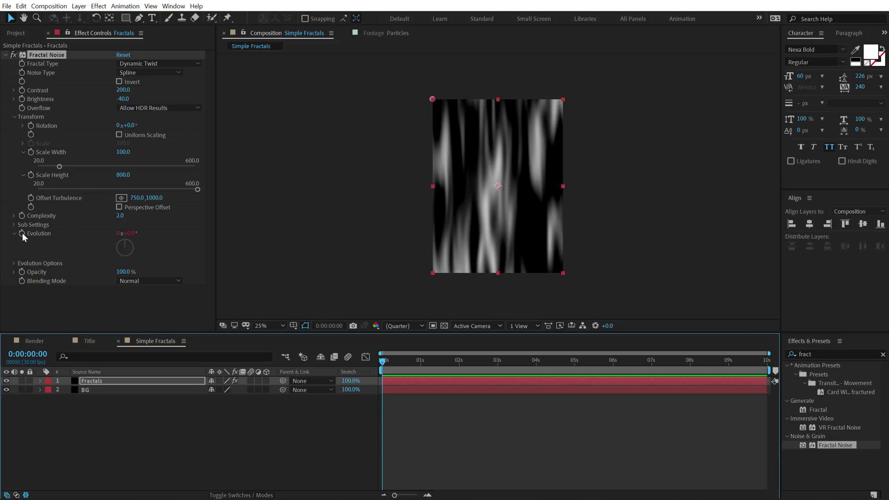
text(time*10)
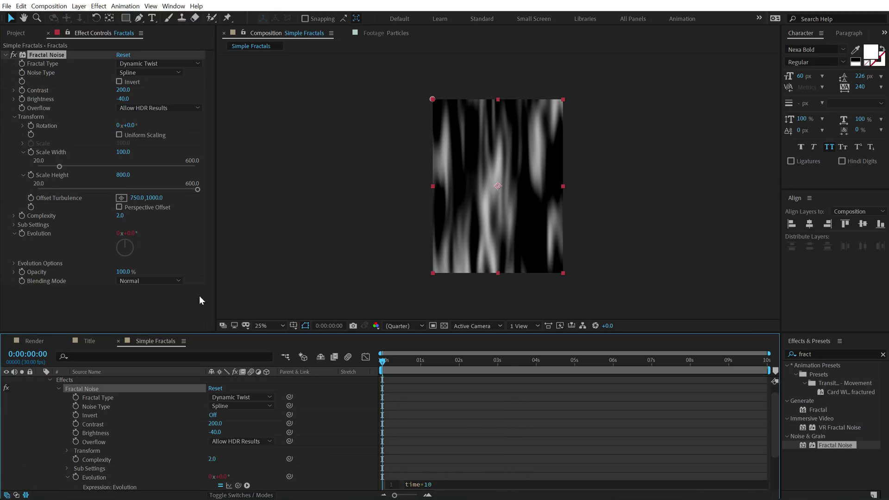
click(438, 419)
Preview the evolving fractal noise by playing and scrubbing through the timeline
key(space)
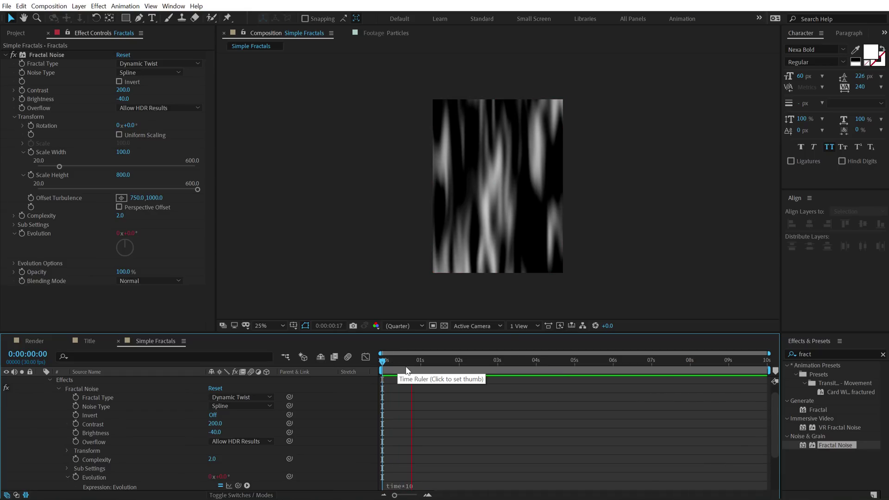
drag(410, 365, 522, 388)
drag(604, 387, 425, 402)
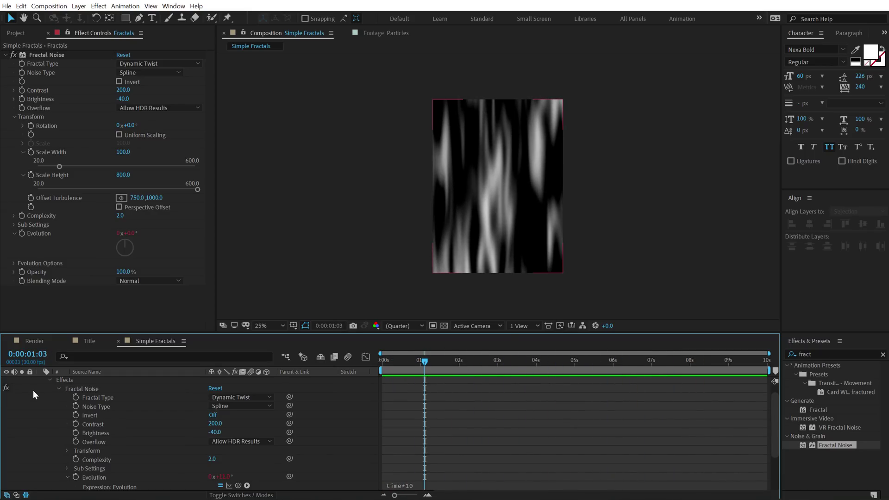
Enable keyframing for the Fractals layer's Offset Turbulence at 0 seconds and move its point to the layer's top edge at 762, 0
scroll(31, 389, up, 2)
click(40, 381)
click(102, 383)
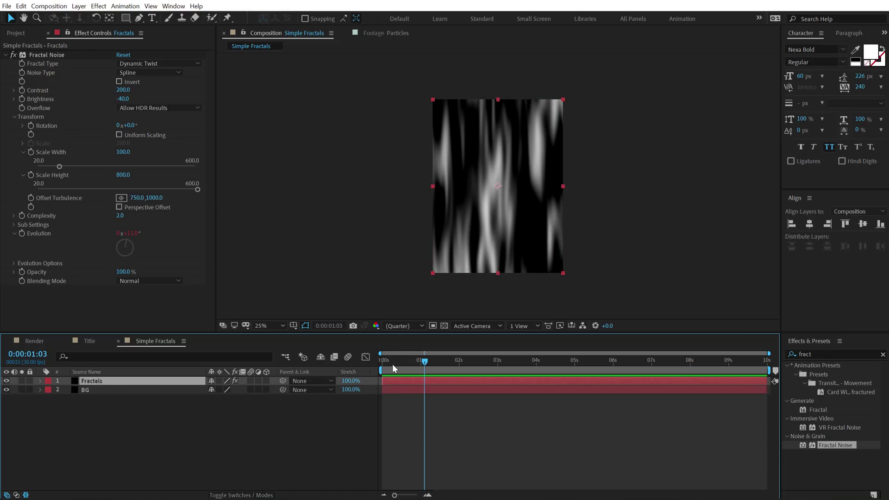
drag(393, 364, 344, 365)
click(31, 198)
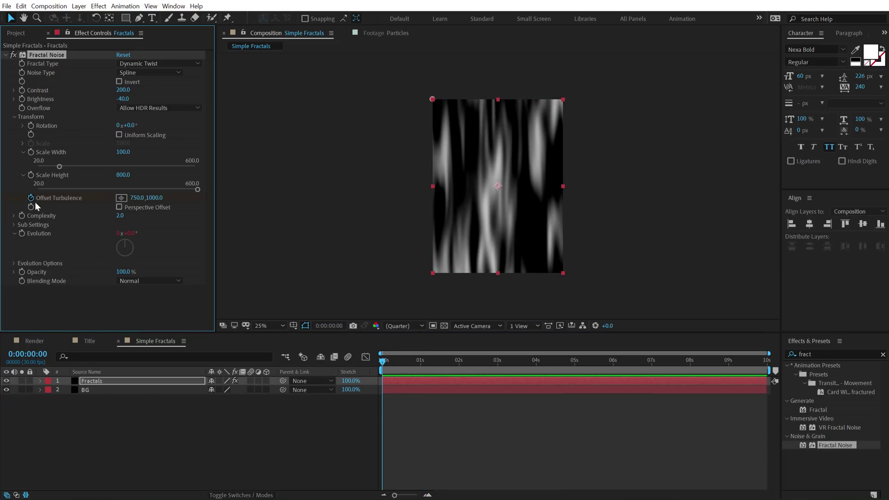
drag(498, 188, 499, 101)
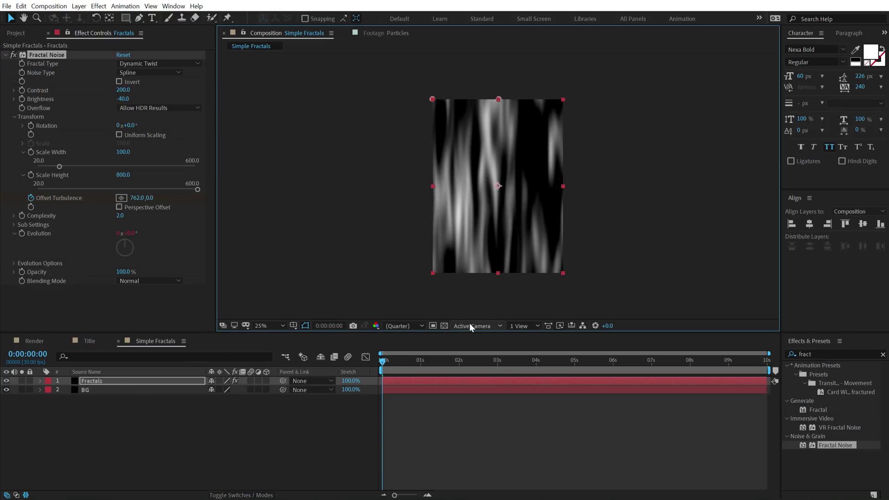
Move the Offset Turbulence point straight down at the timeline's last frame to keyframe its drift, and preview the motion from the start
drag(484, 357, 799, 360)
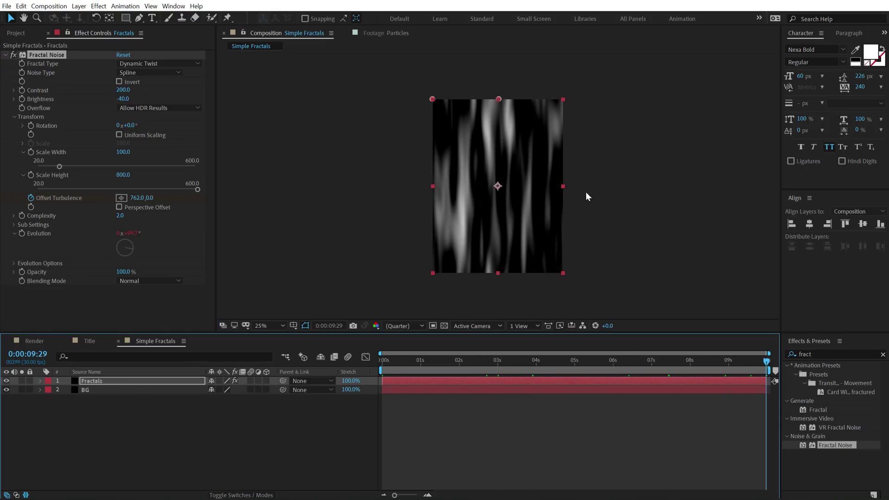
drag(499, 99, 499, 142)
drag(393, 364, 383, 363)
key(space)
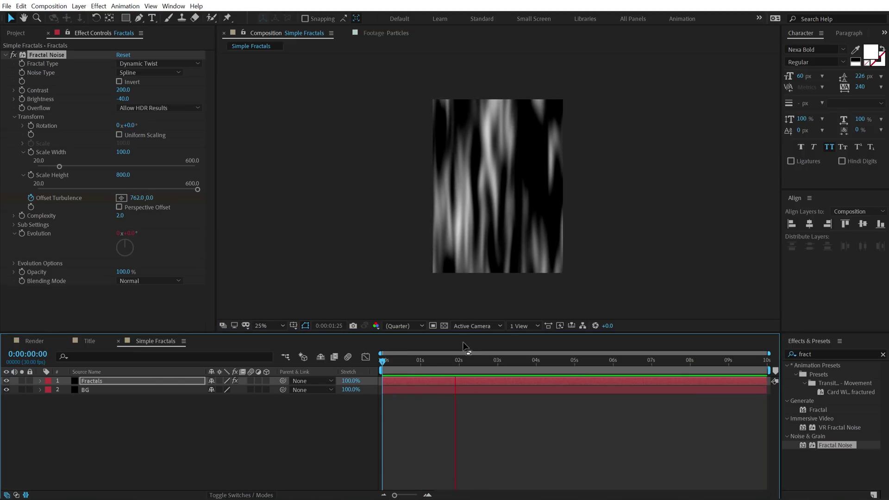
drag(440, 361, 568, 362)
key(space)
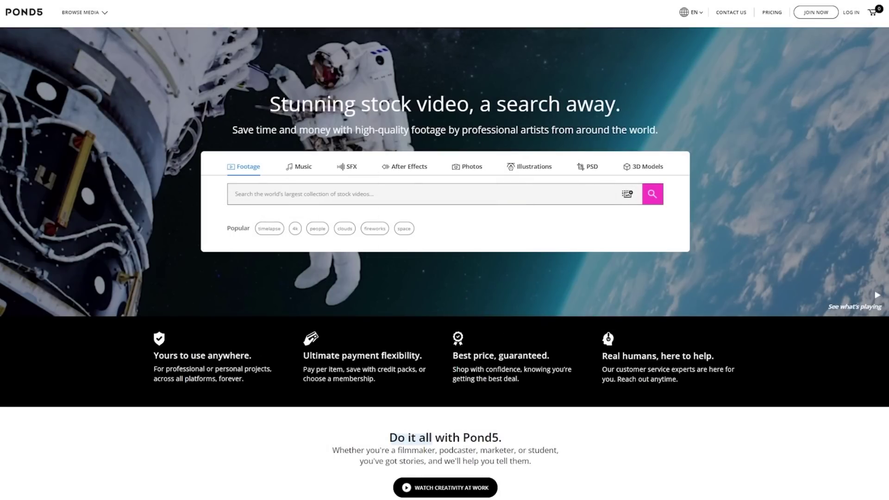
Switch to the Pond5 website, look over its homepage and search the stock footage for ocean waves
scroll(444, 263, down, 2)
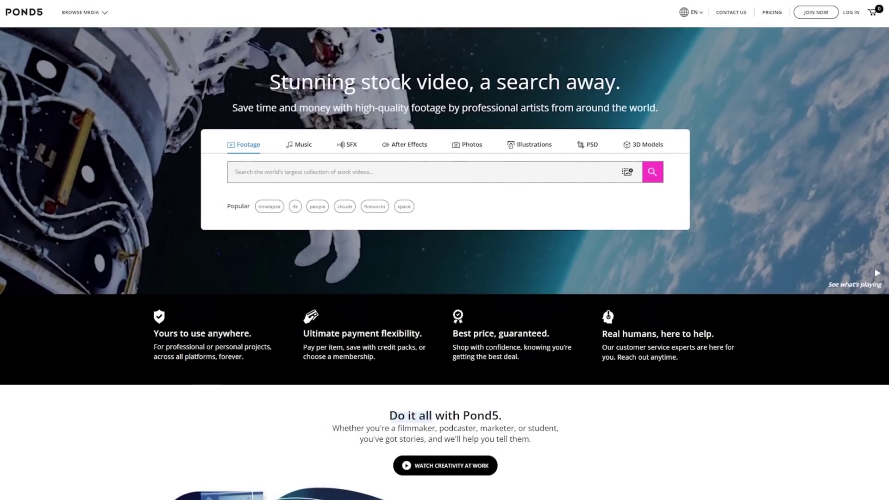
scroll(445, 263, down, 3)
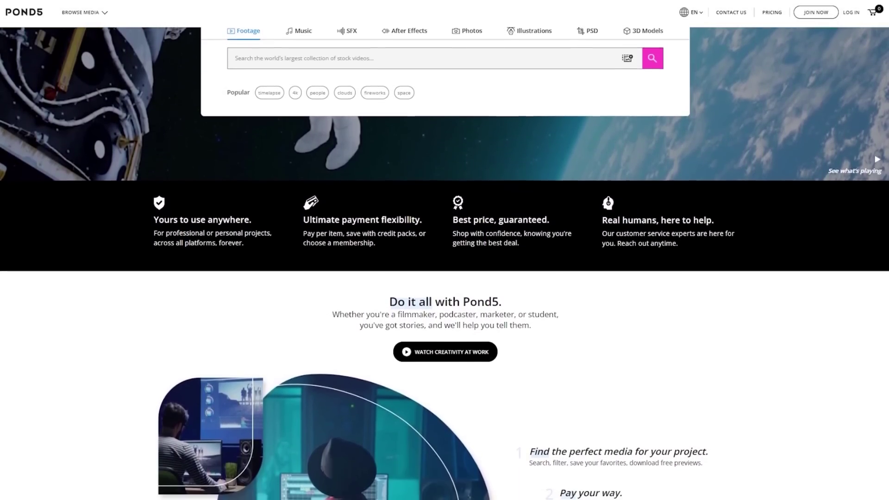
scroll(445, 263, down, 3)
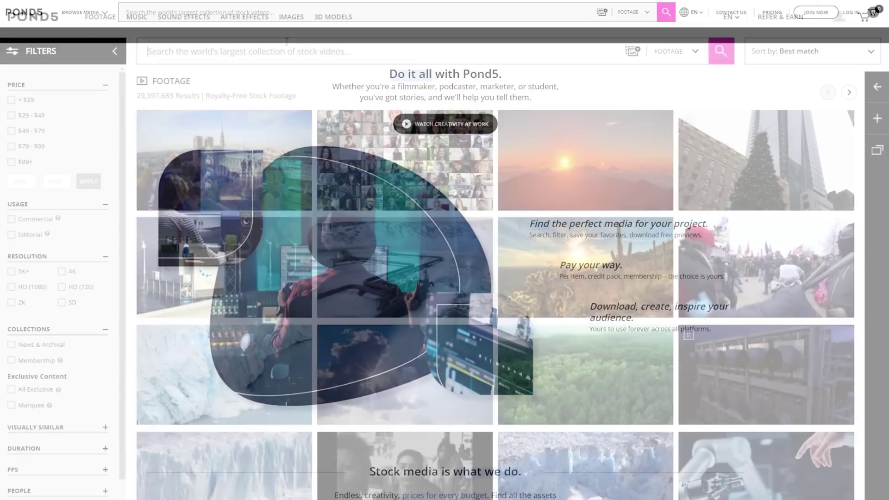
click(287, 42)
text(ocean waves)
key(Return)
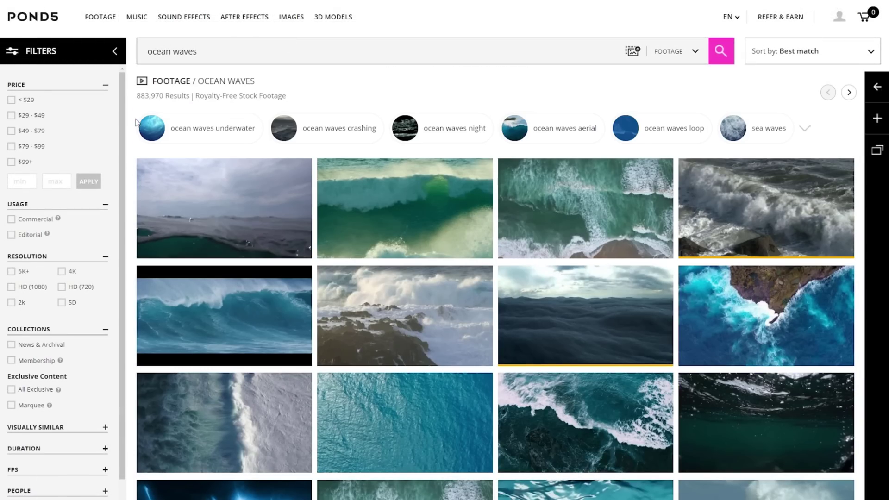
Filter the ocean waves footage to prices under $29 and $29 - $49, Commercial usage and 4K resolution
click(11, 99)
click(11, 115)
click(29, 220)
click(59, 304)
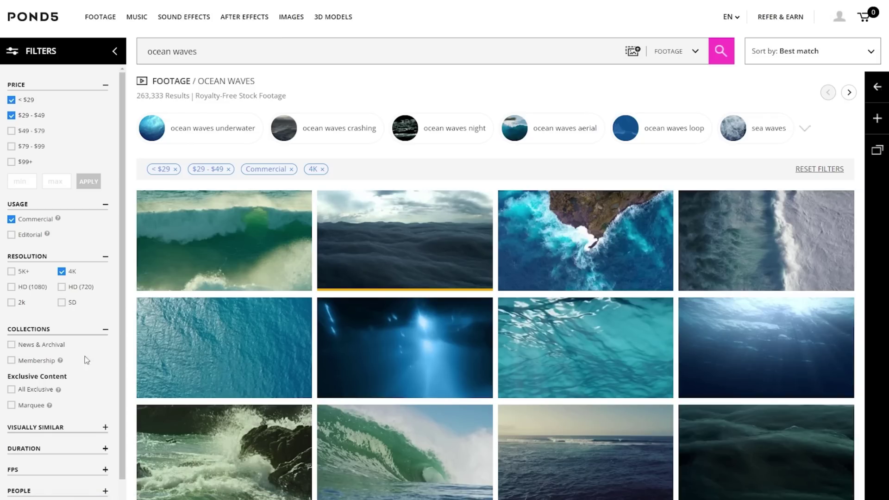
scroll(86, 370, down, 2)
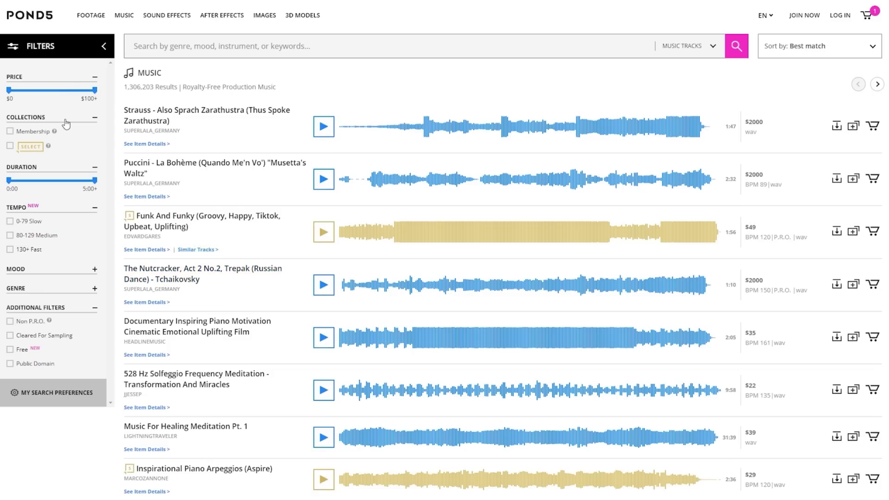
Limit the Pond5 music tracks to a maximum price of $66 and a shorter maximum duration, and view the After Effects: Bright colors collection
drag(94, 90, 65, 90)
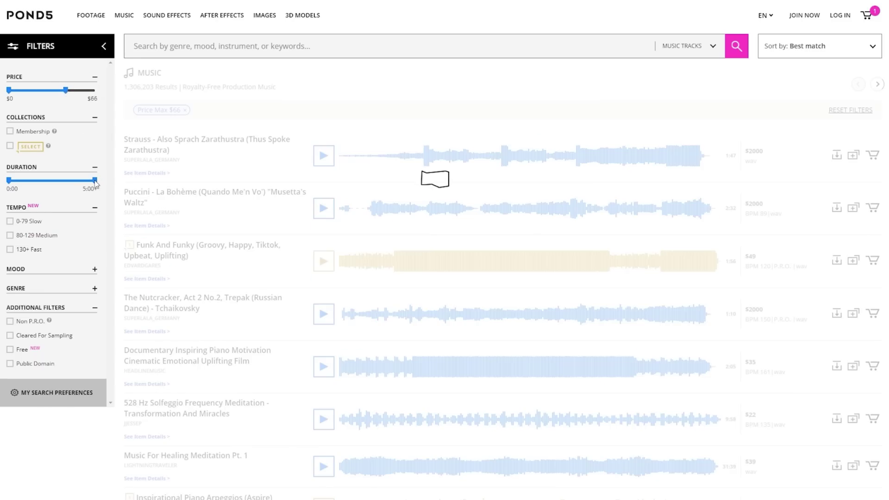
drag(96, 182, 49, 184)
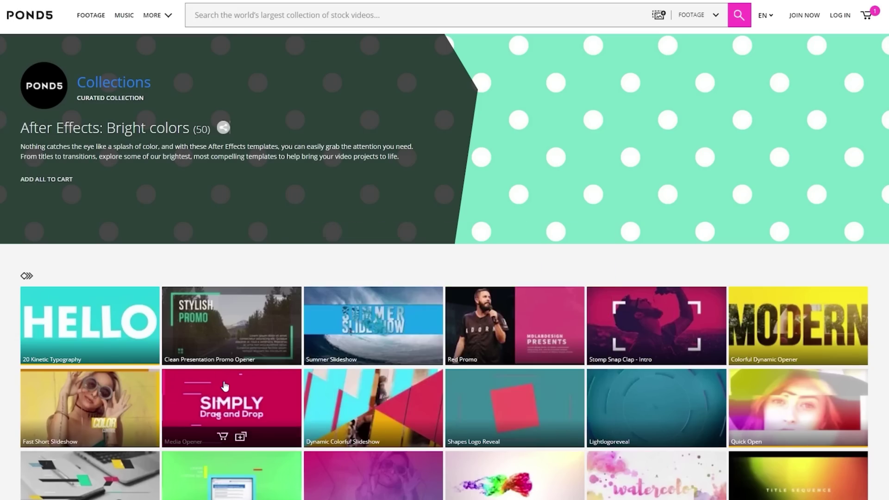
mouse_move(225, 385)
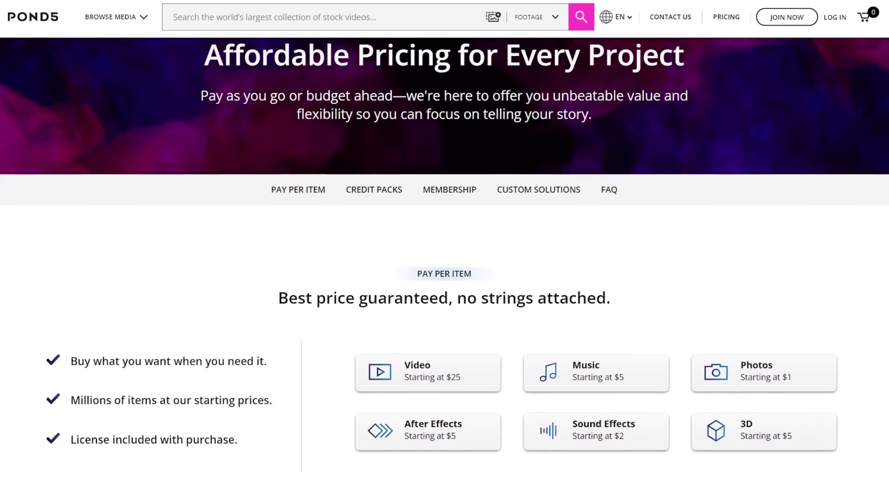
Review Pond5's pay-per-item, credit pack, membership and custom solution offers, and open the site's sign-up from the homepage
scroll(444, 269, down, 4)
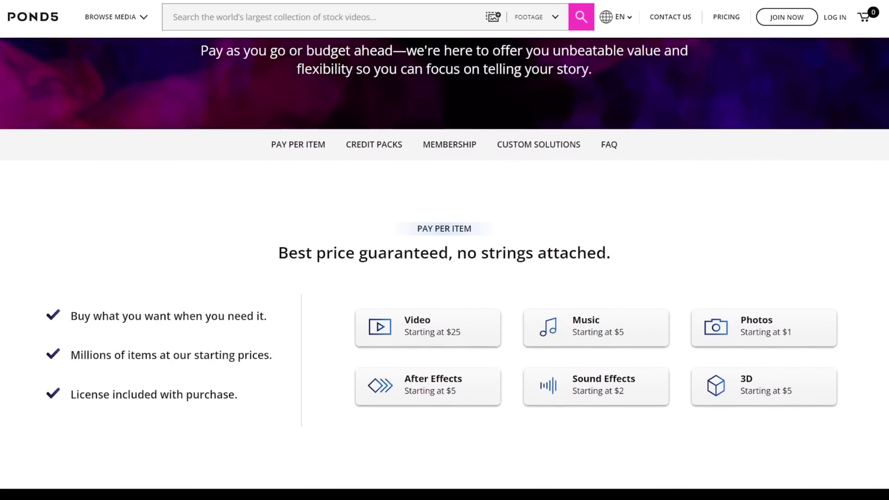
scroll(445, 269, down, 4)
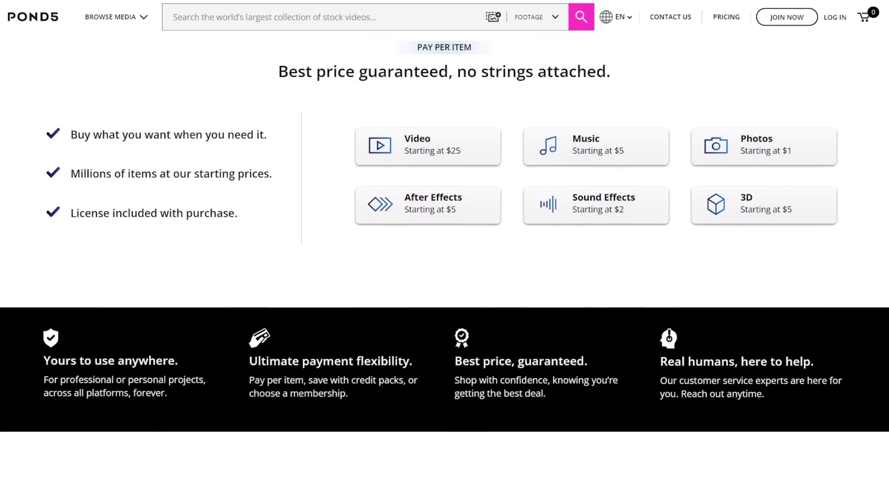
scroll(445, 268, down, 4)
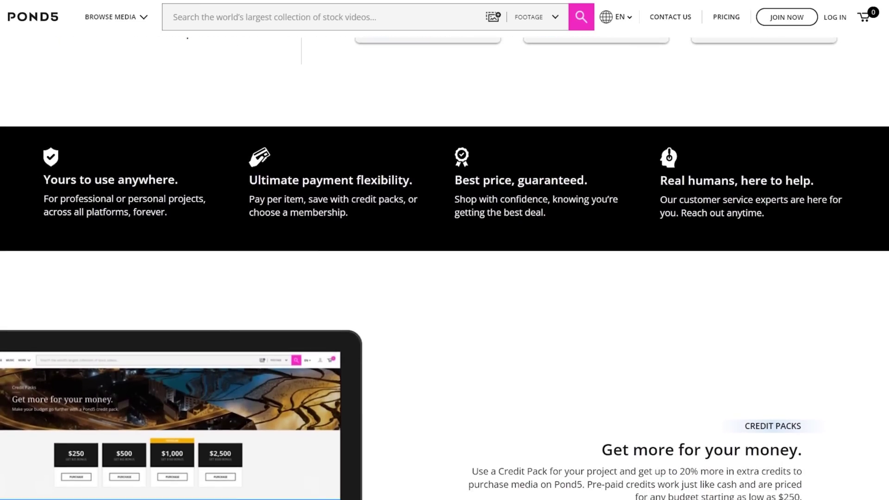
scroll(445, 269, down, 4)
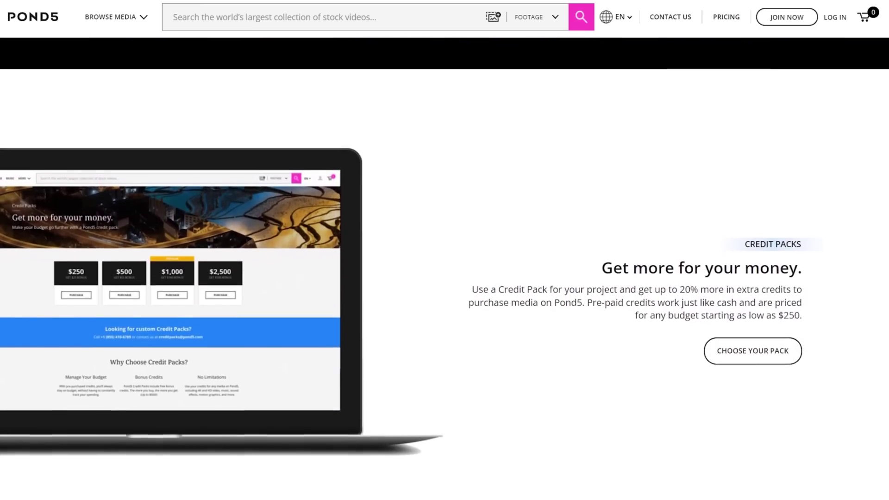
scroll(444, 269, down, 4)
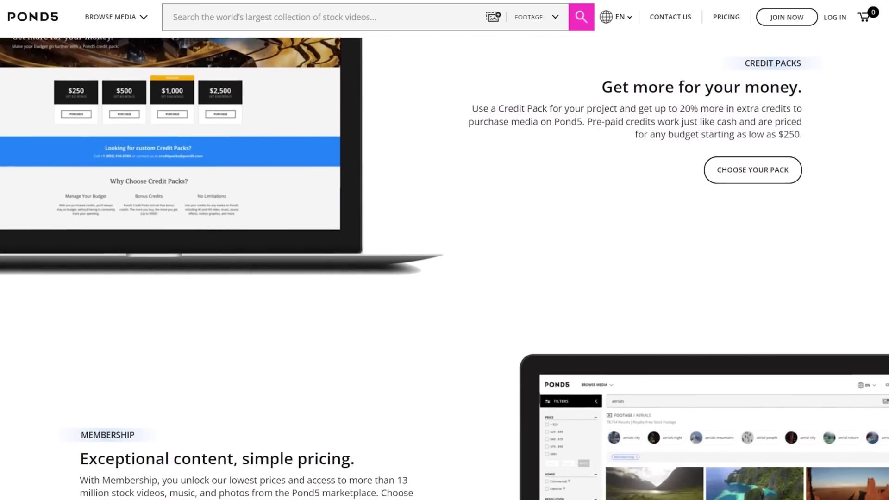
scroll(445, 269, down, 4)
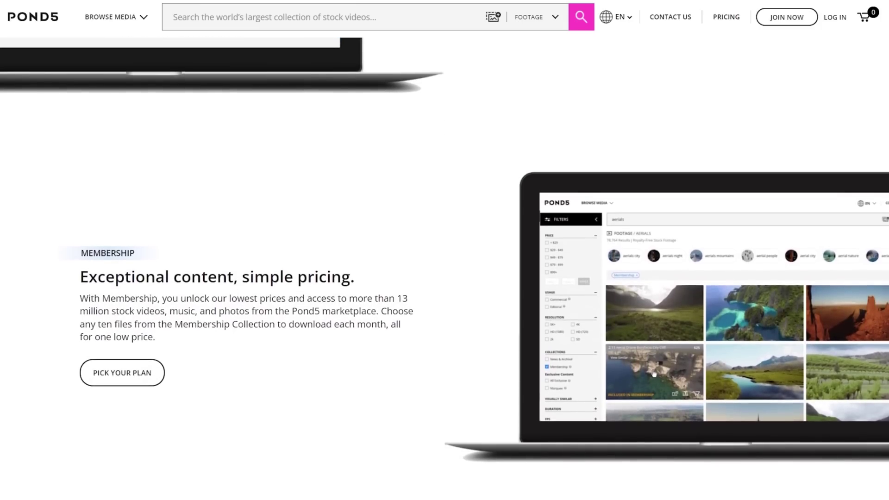
scroll(445, 269, down, 4)
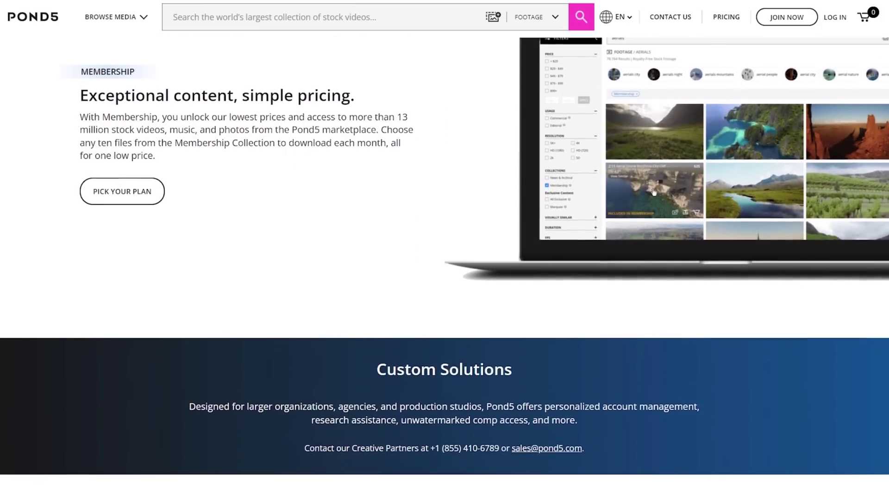
scroll(444, 268, down, 1)
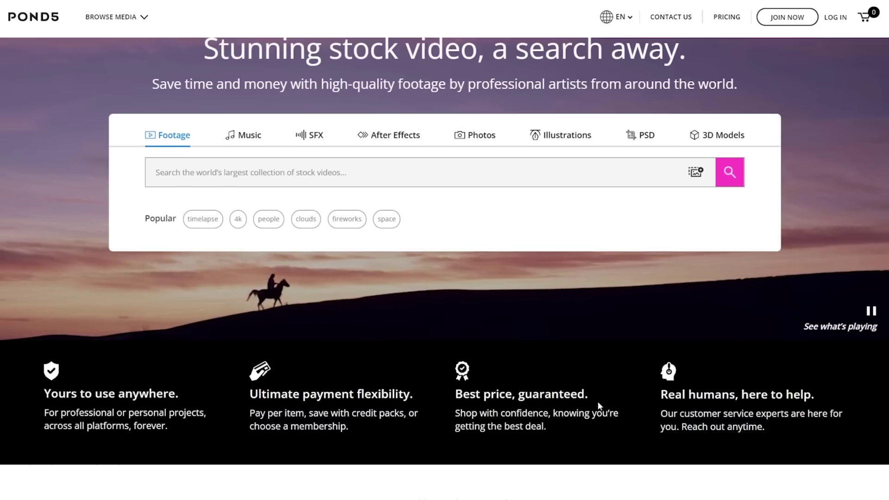
scroll(597, 401, up, 3)
click(787, 23)
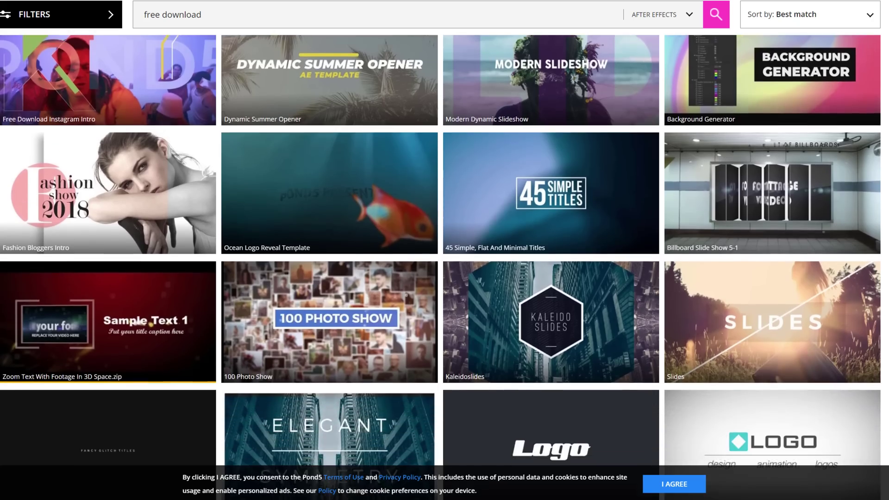
Browse the After Effects templates listed on Pond5 for the search free download
scroll(444, 250, down, 10)
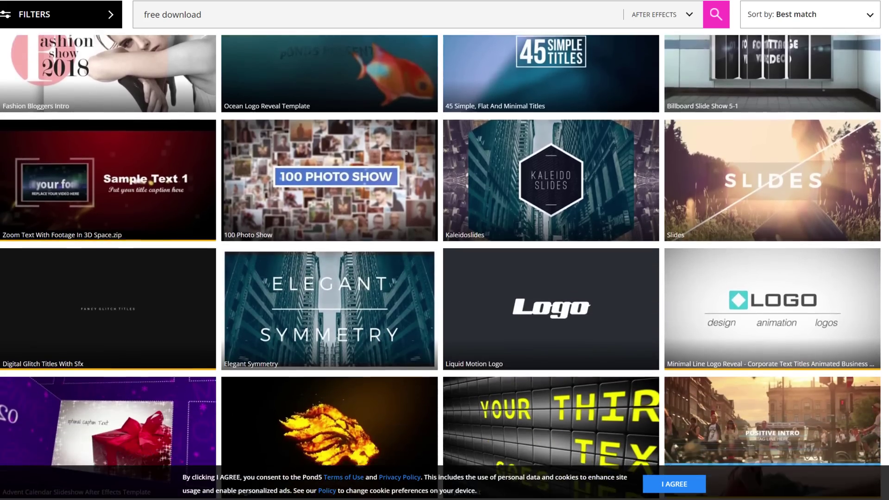
scroll(445, 251, down, 8)
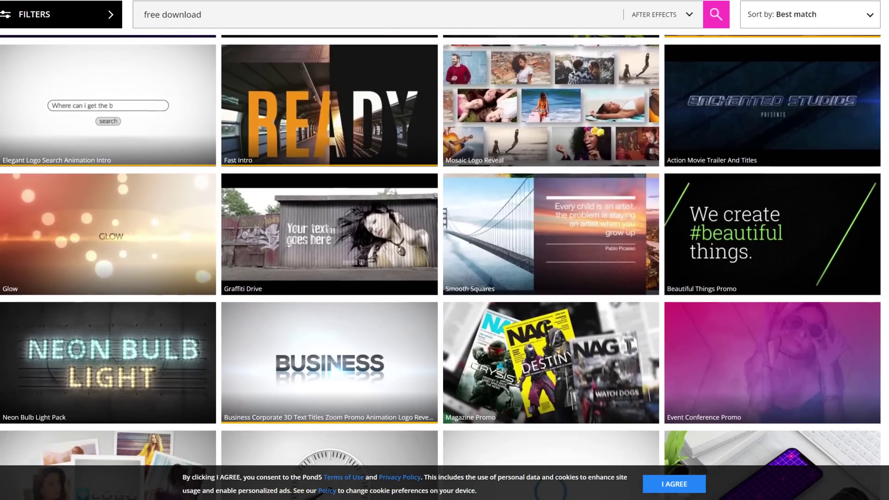
scroll(445, 250, down, 8)
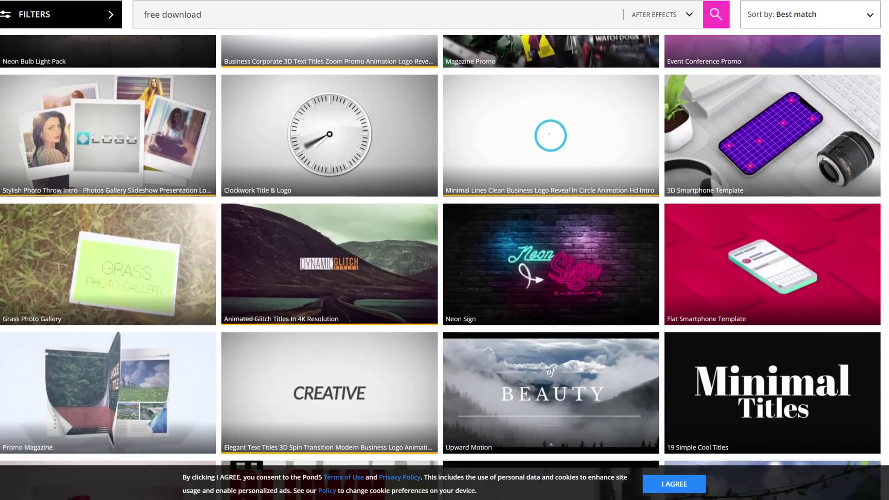
scroll(445, 250, down, 10)
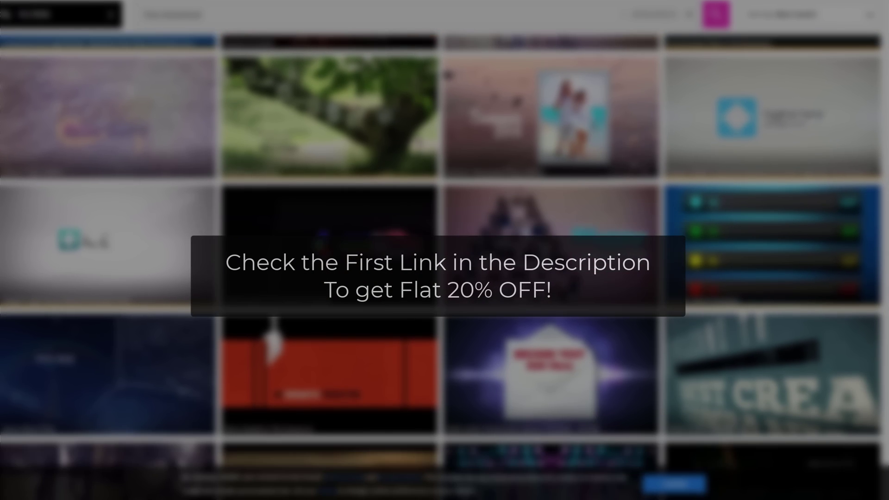
scroll(445, 250, down, 7)
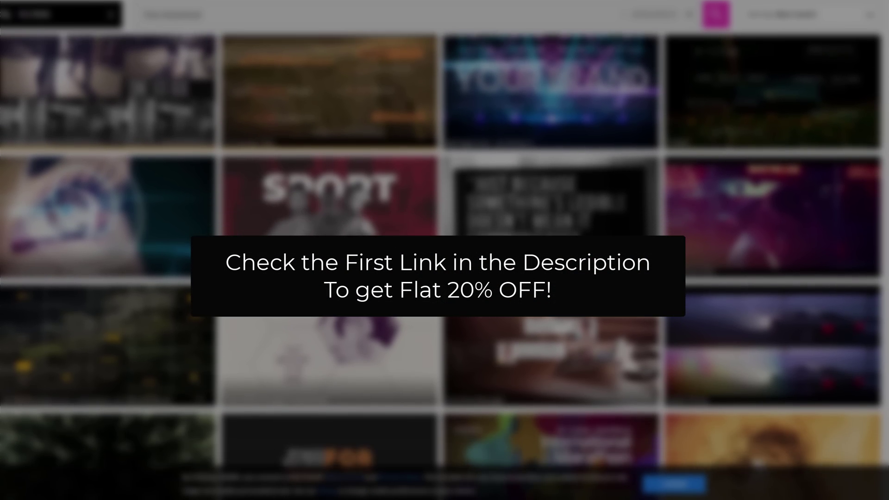
scroll(444, 251, down, 8)
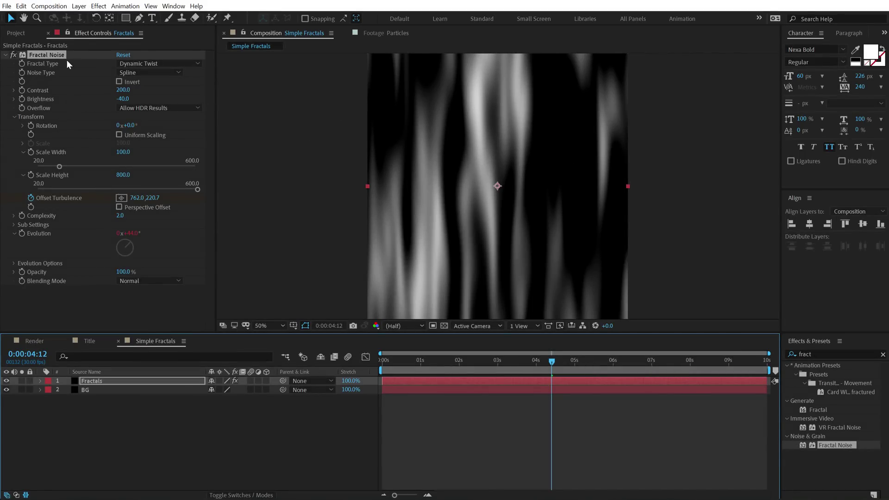
In After Effects, duplicate the Fractals layer's Fractal Noise effect and set the copy's blending mode to Screen
click(56, 55)
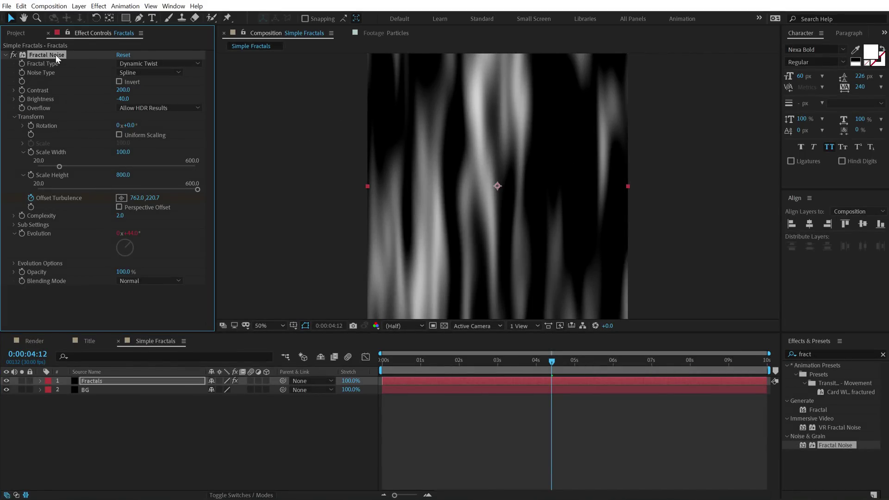
key(ctrl+d)
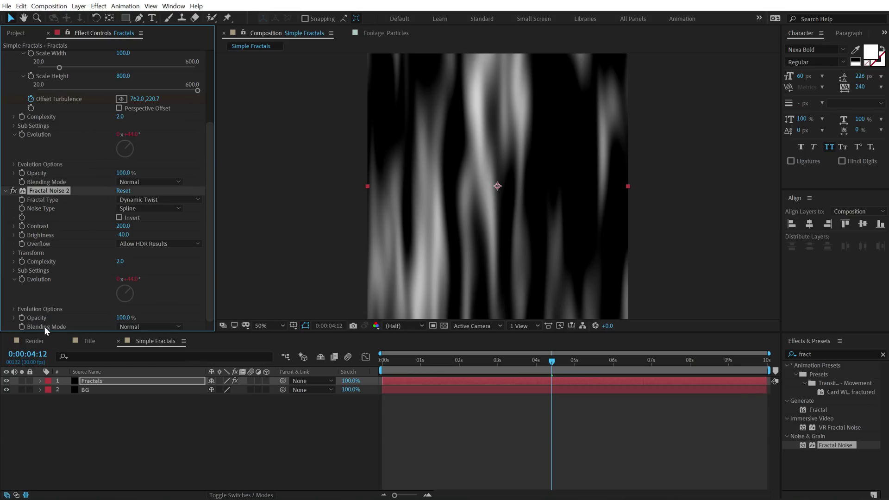
click(130, 326)
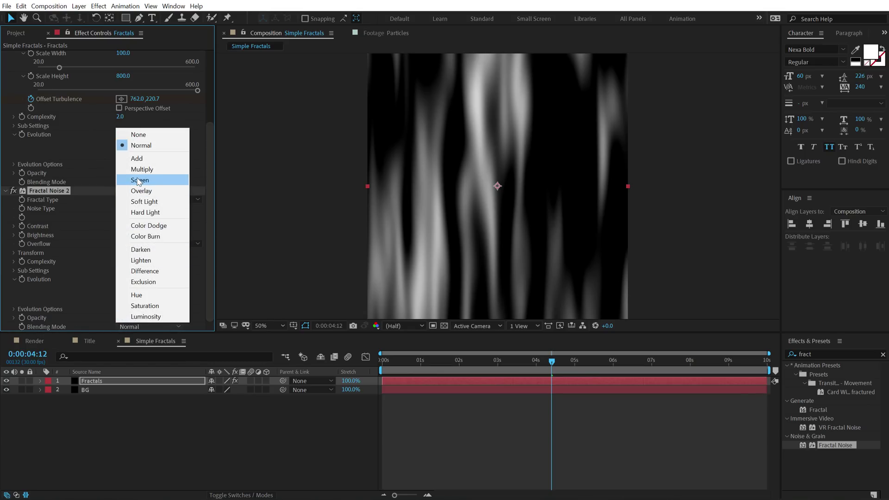
click(138, 181)
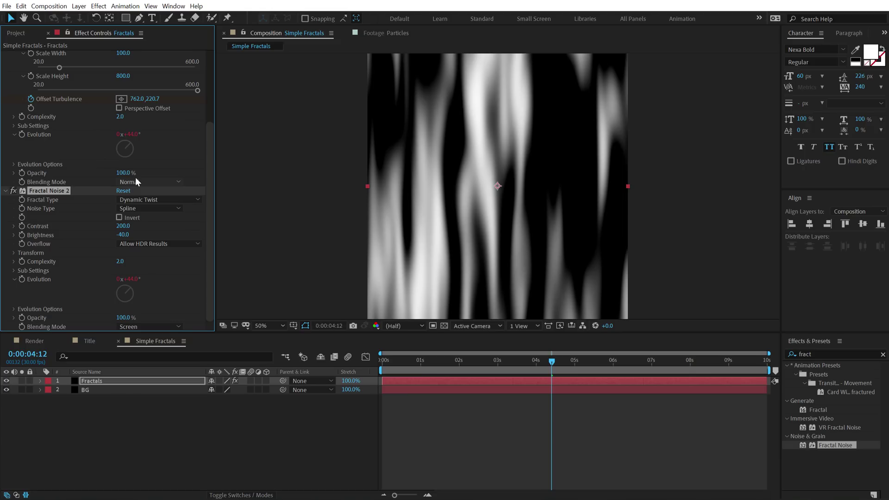
Invert the duplicated Fractal Noise and set its Contrast to 100 and Brightness to -55
click(119, 218)
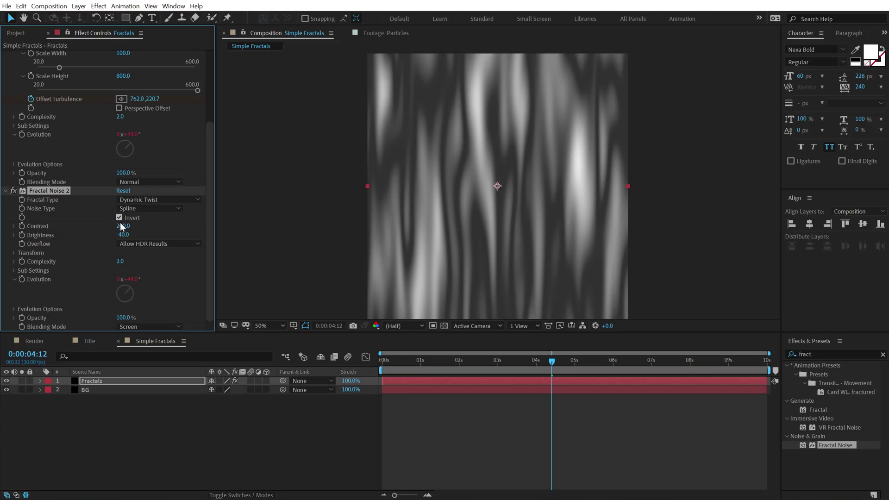
click(123, 226)
text(100)
key(Return)
click(124, 235)
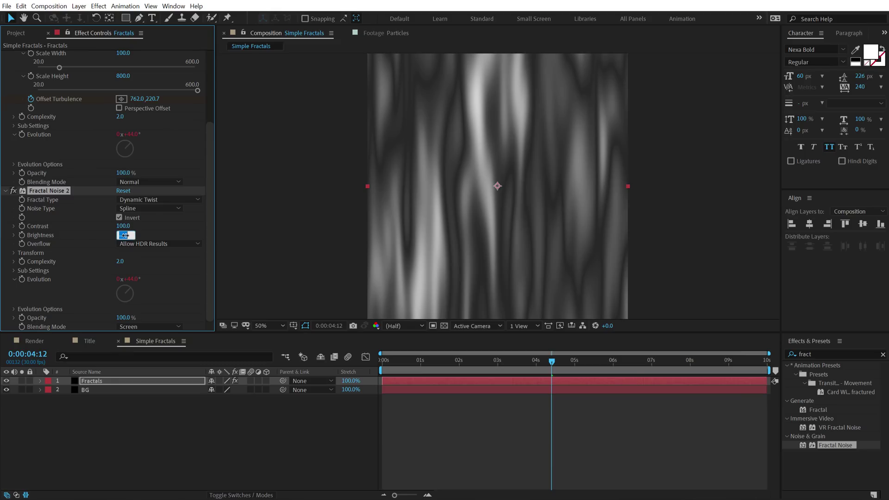
text(-55)
key(Return)
Set the duplicated Fractal Noise's Complexity to 4 and expand its Transform settings
click(120, 263)
key(Return)
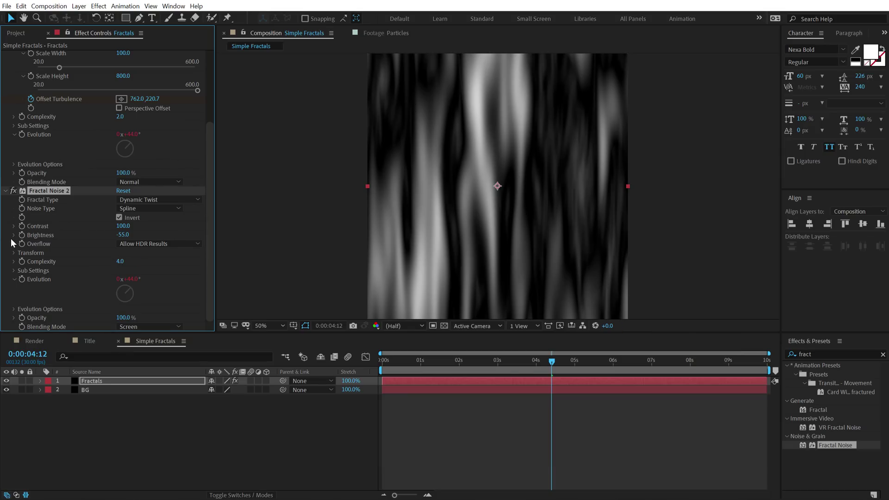
click(12, 252)
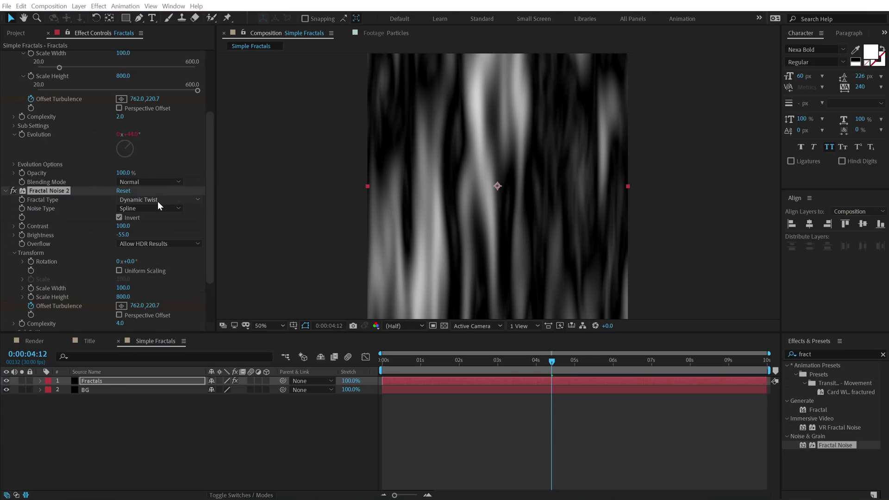
Set the duplicated Fractal Noise's Scale Height to 1000
click(123, 297)
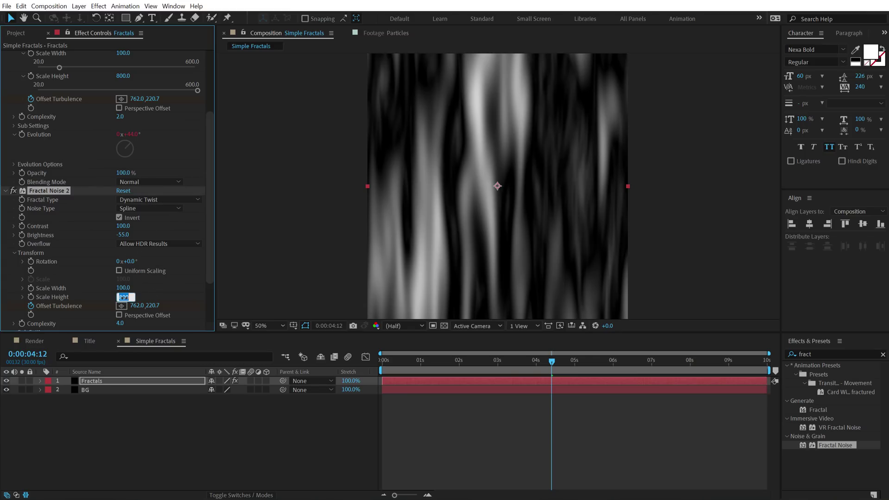
text(1000)
key(Return)
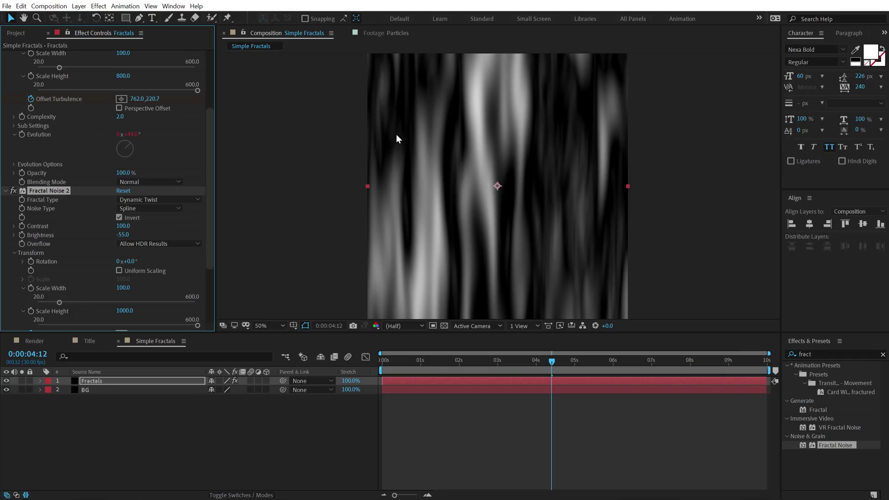
Set the project's color depth to 32 bits per channel
click(17, 33)
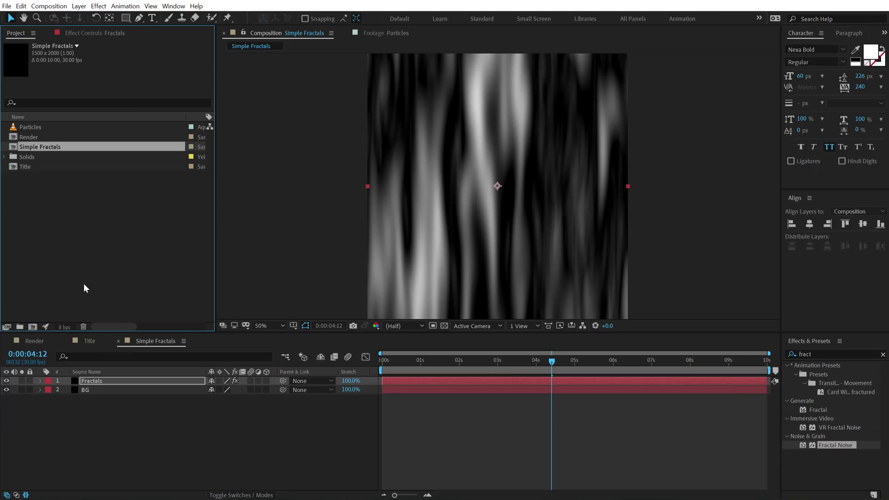
alt+click(65, 328)
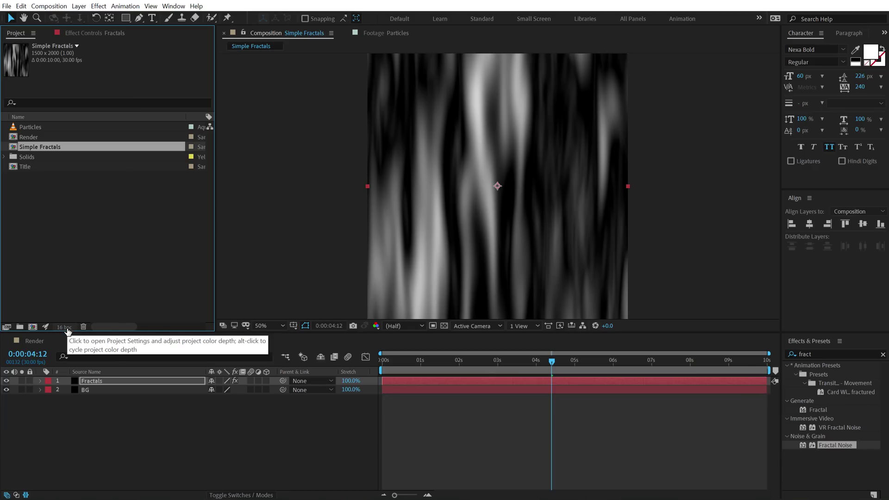
alt+click(67, 328)
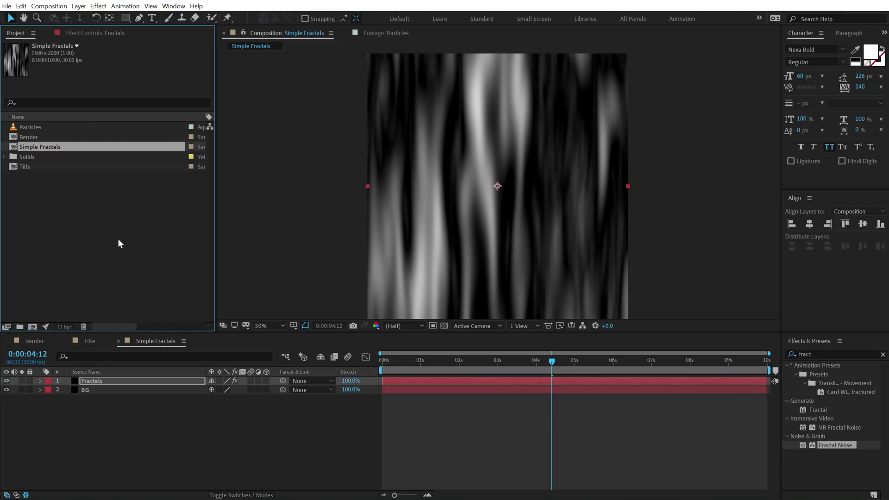
Scrub through the Simple Fractals composition to check the streak motion, and review the Fractals layer's noise settings
drag(432, 363, 565, 360)
drag(681, 355, 645, 351)
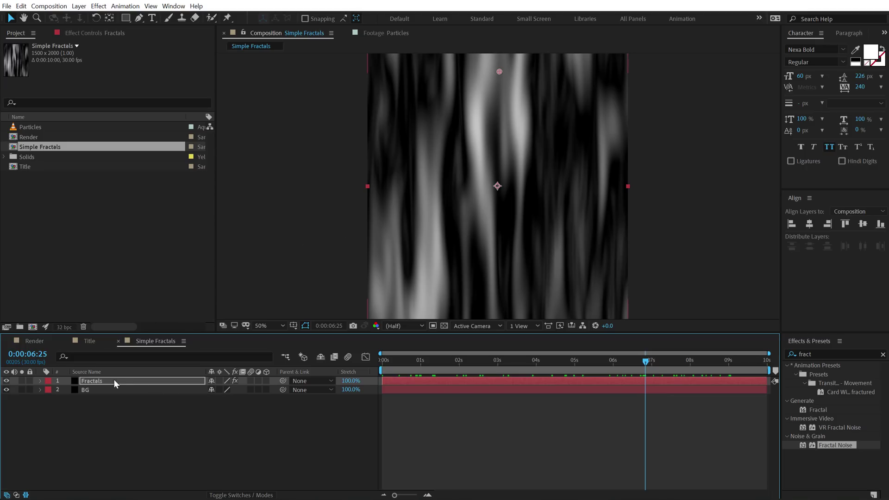
click(93, 381)
click(96, 34)
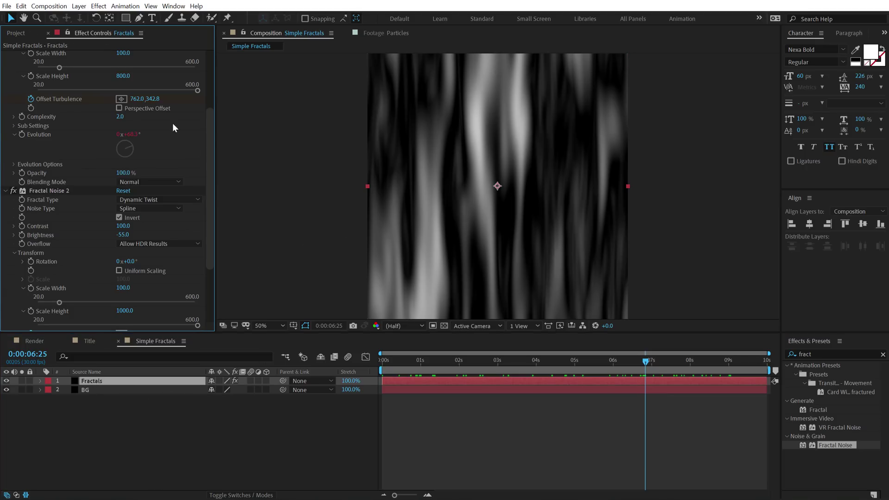
scroll(208, 162, down, 4)
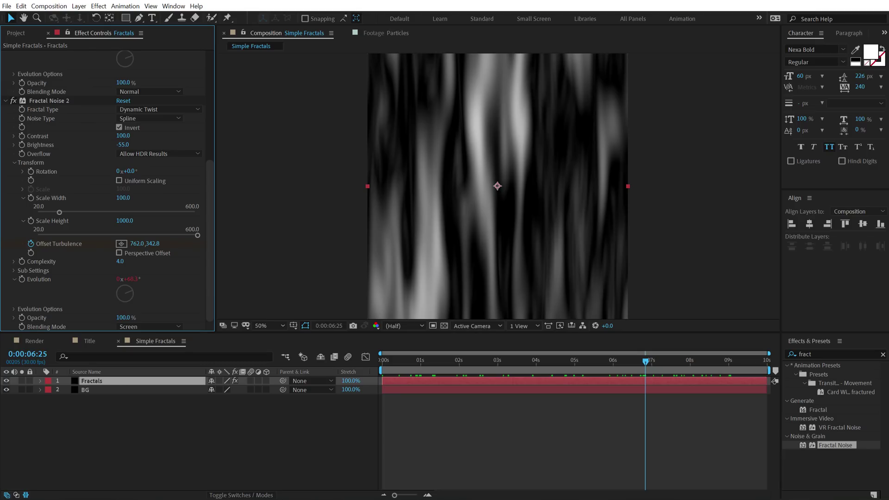
Draw a closed, curved, slanted oval mask with the Pen tool on the Fractals layer, spanning nearly the full frame height
key(comma)
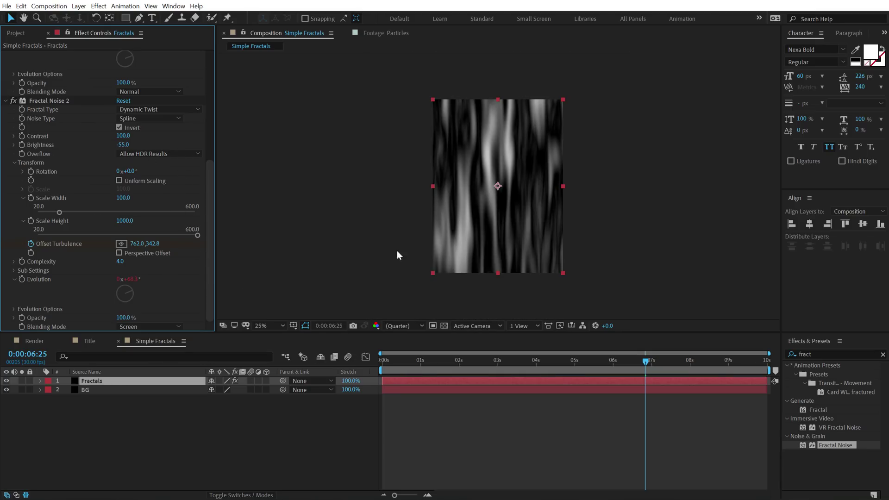
click(116, 381)
key(g)
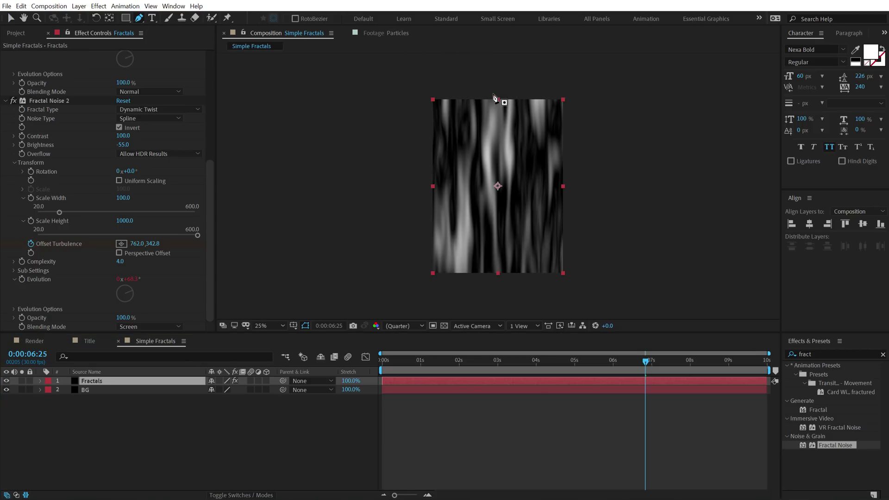
drag(524, 108, 547, 109)
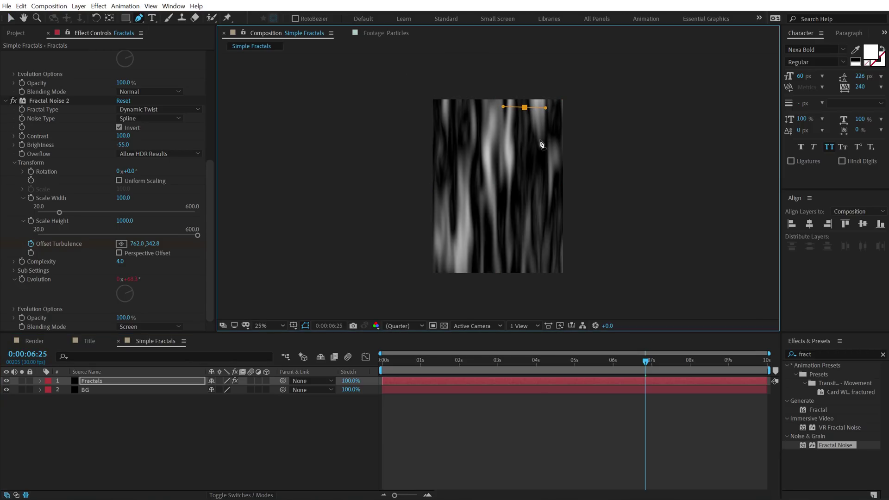
drag(557, 179, 556, 207)
drag(470, 264, 437, 260)
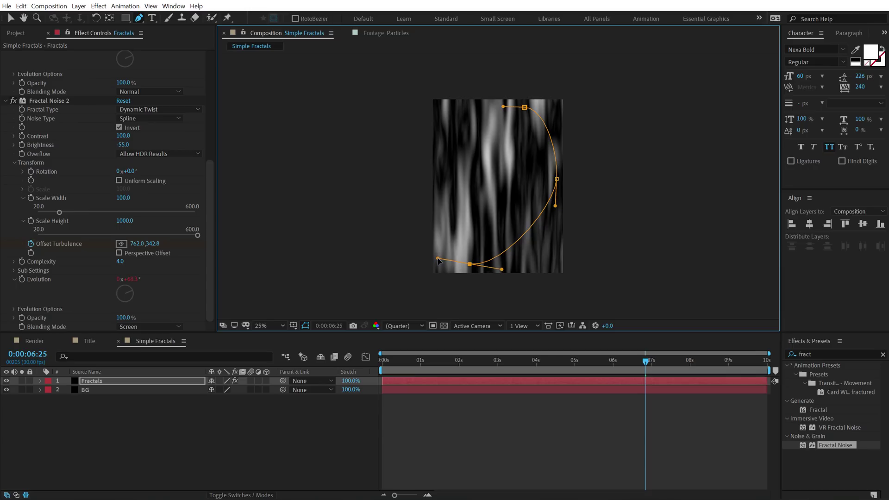
drag(465, 164, 469, 143)
click(525, 108)
Unlink the Fractals mask's feather dimensions and set the Mask Feather to 300 pixels horizontally and 800 pixels vertically
click(97, 382)
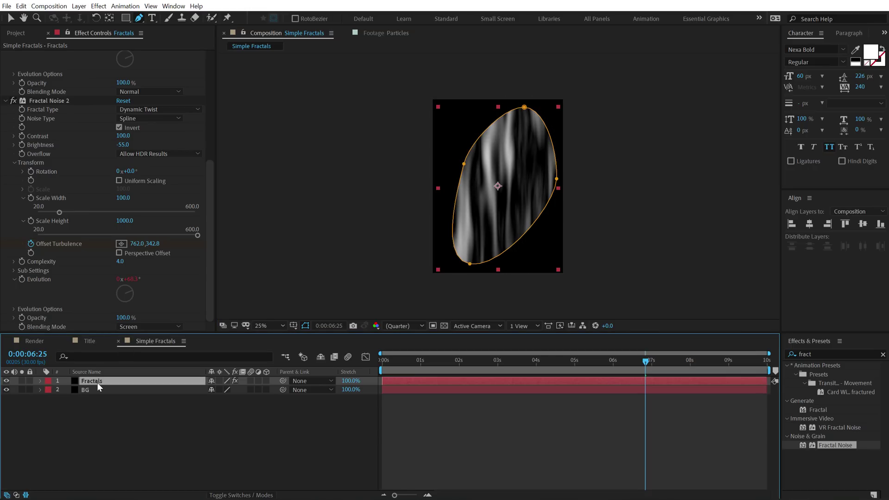
key(f)
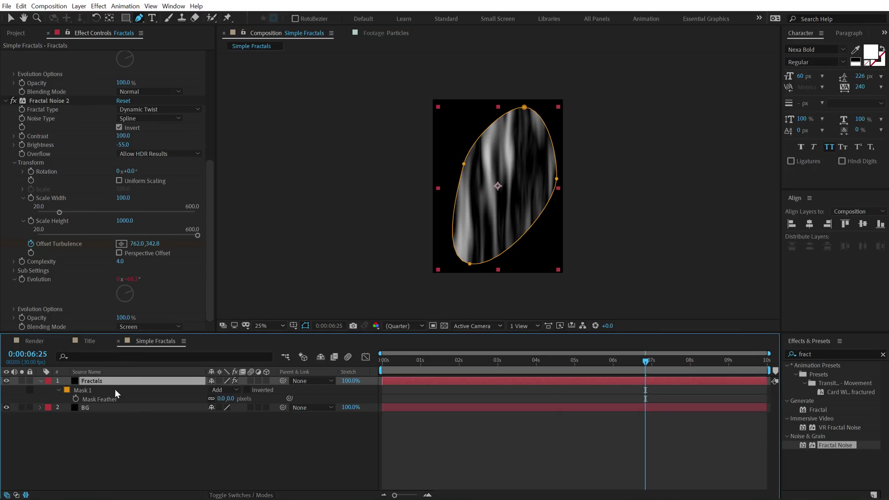
drag(233, 402, 320, 385)
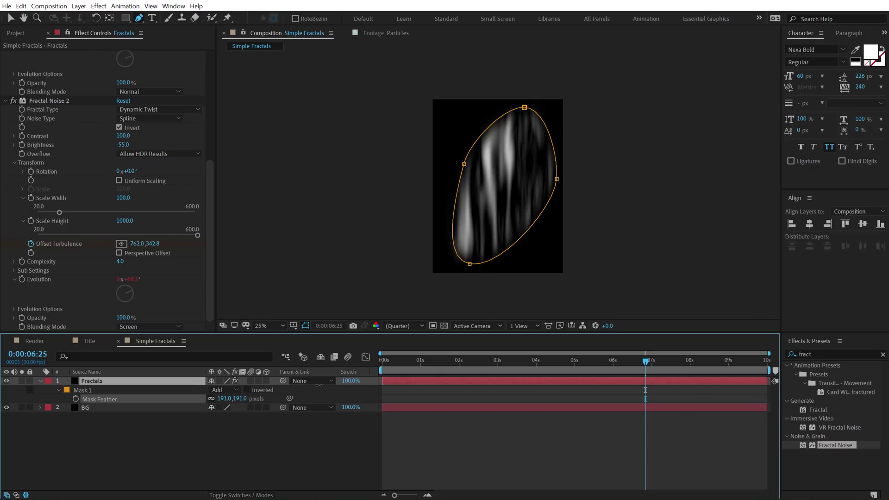
click(267, 420)
click(211, 398)
drag(224, 398, 514, 357)
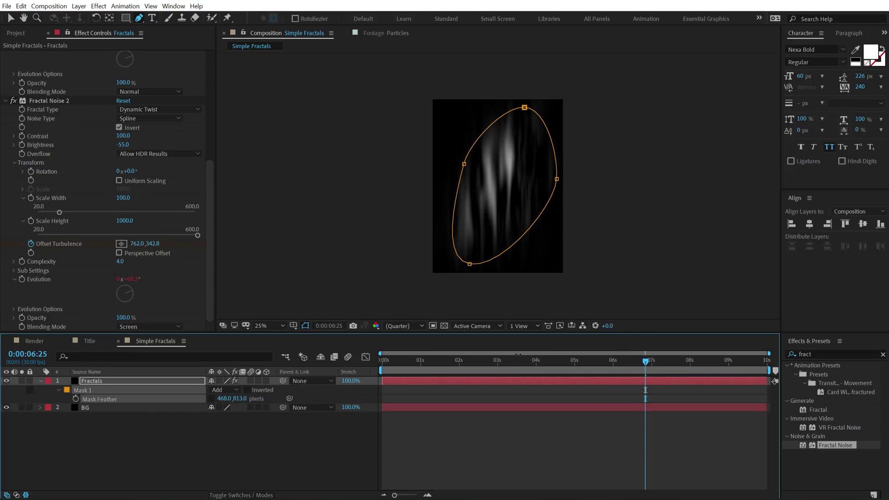
click(240, 398)
text(800)
click(225, 399)
text(300)
key(Return)
click(241, 474)
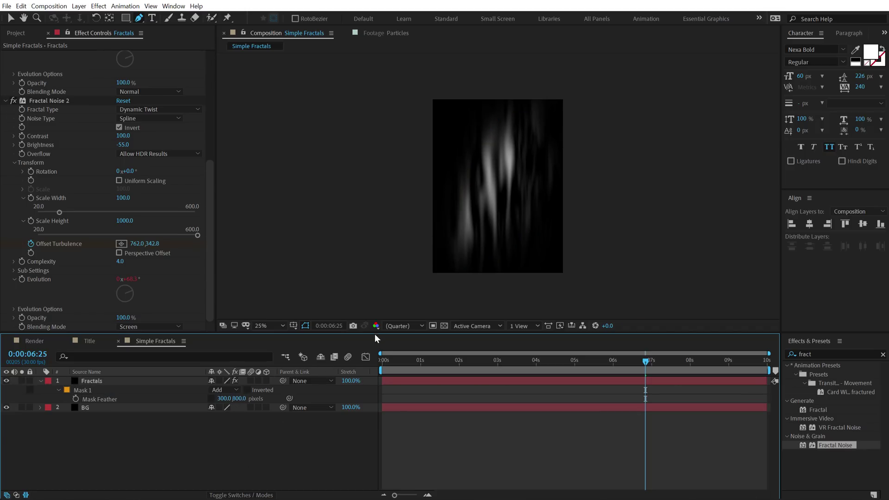
Set the composition preview resolution to Full and scrub the timeline to preview the feathered streaks
click(398, 326)
click(400, 350)
key(period)
key(period)
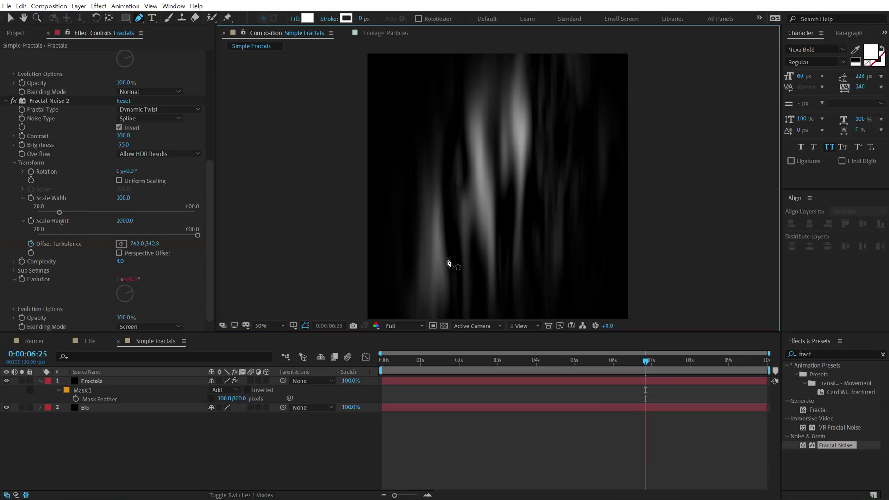
drag(454, 333, 454, 381)
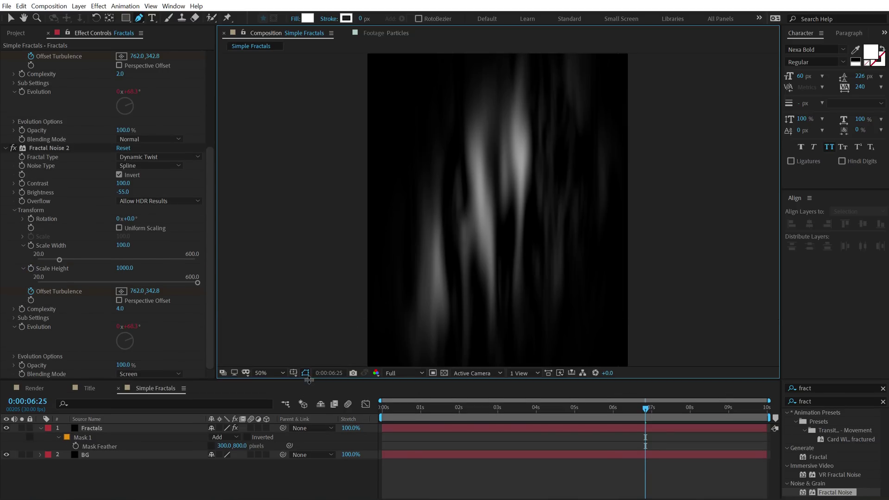
drag(392, 408, 493, 408)
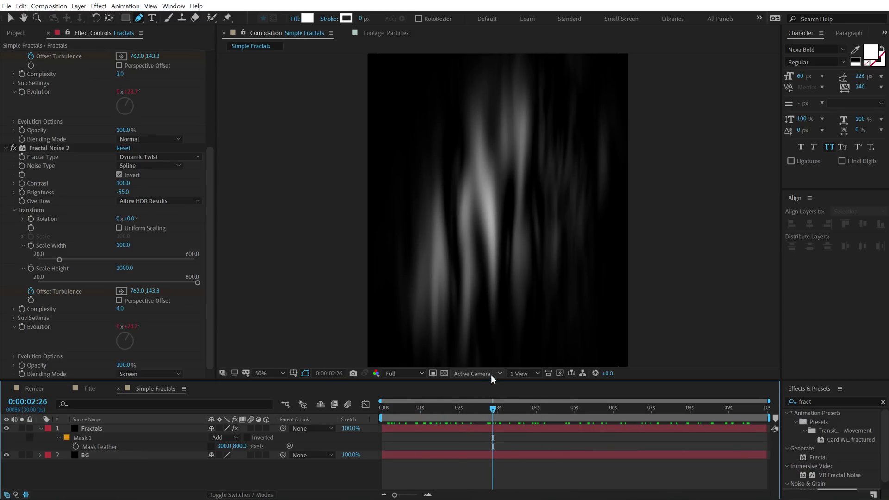
Add the Simple Fractals composition as a layer in the Render composition
click(14, 32)
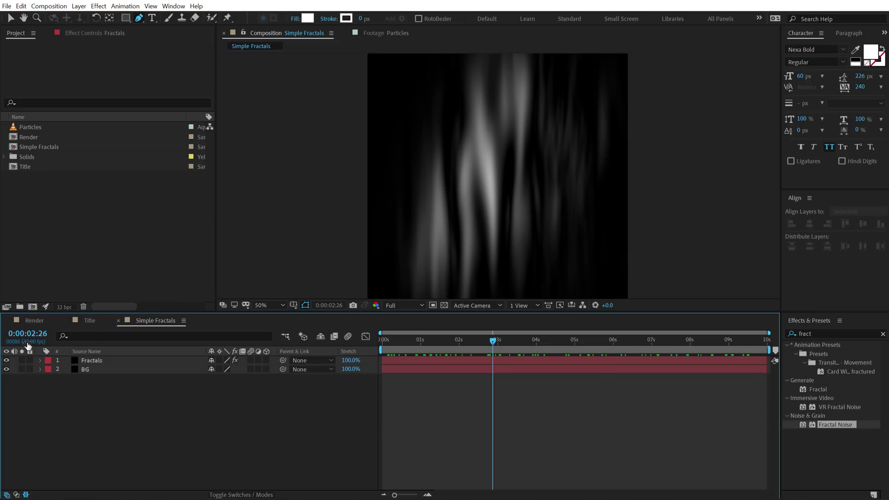
click(39, 319)
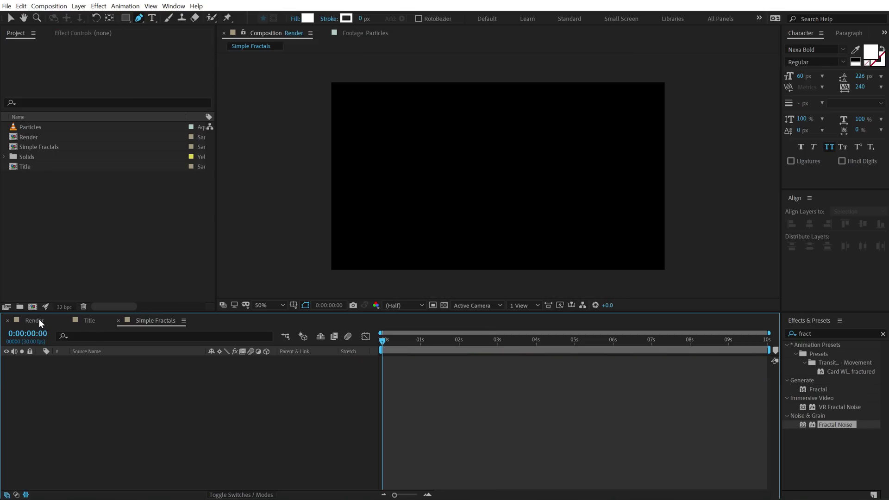
drag(54, 145, 139, 410)
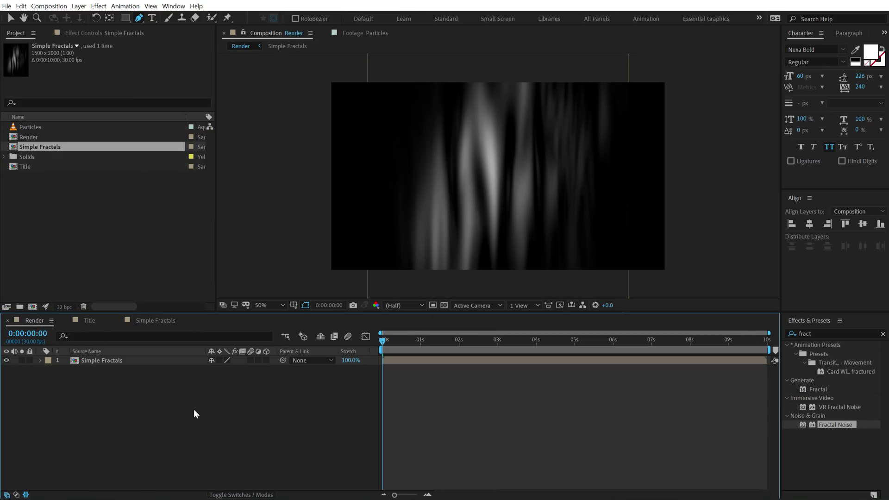
Create a black 1920 × 1080 solid named BG in the Render composition and place it below Simple Fractals
key(ctrl+y)
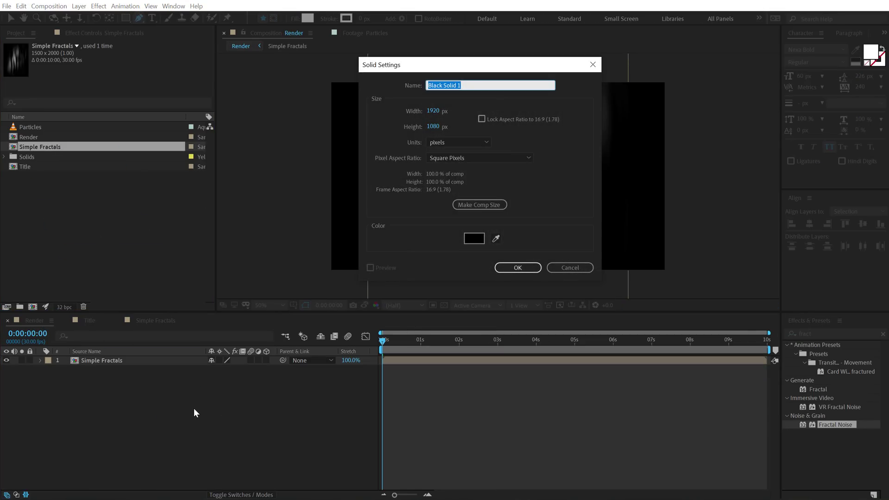
text(BG)
click(516, 270)
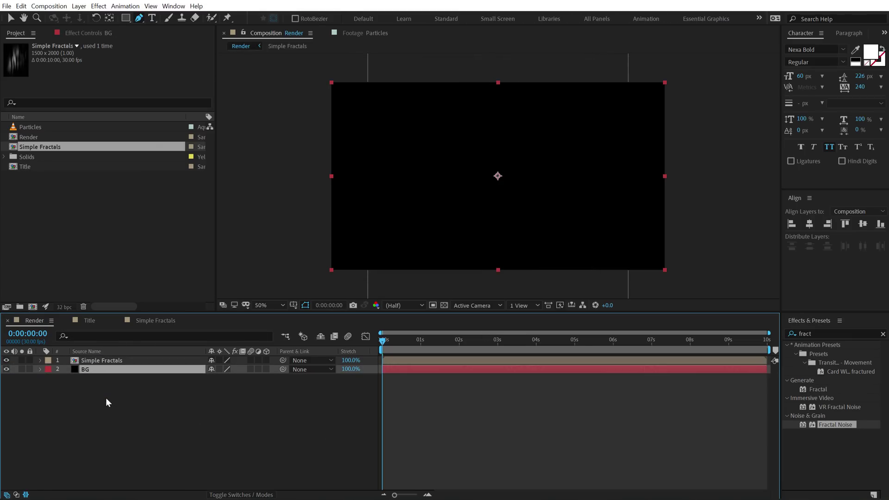
Make the Simple Fractals layer 3D, set its Orientation to 350°, 29°, 23° and move it toward the frame's right side
click(98, 361)
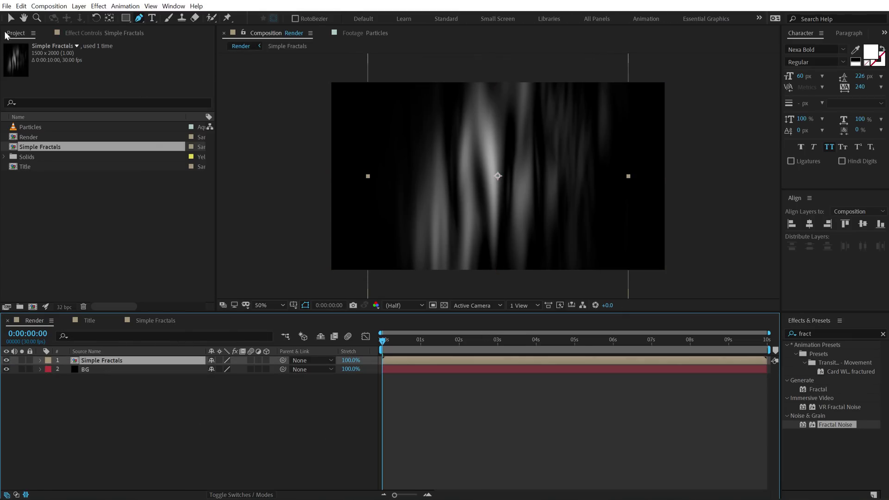
click(10, 17)
click(267, 360)
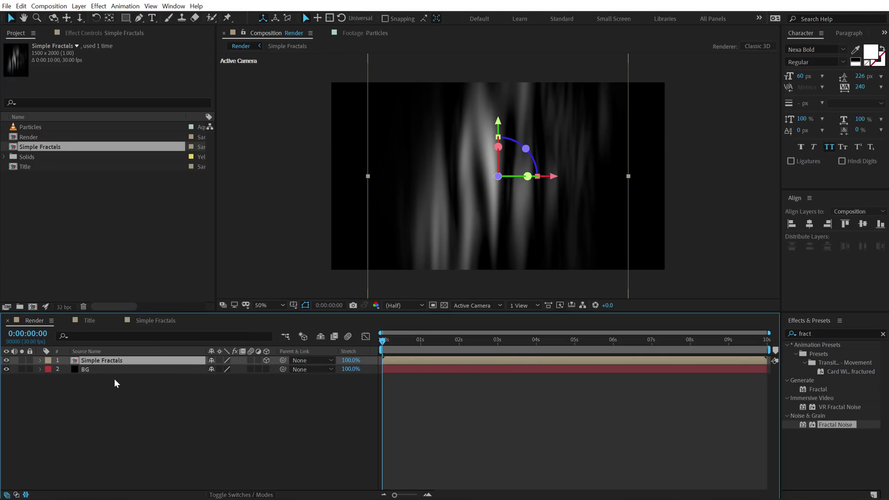
key(r)
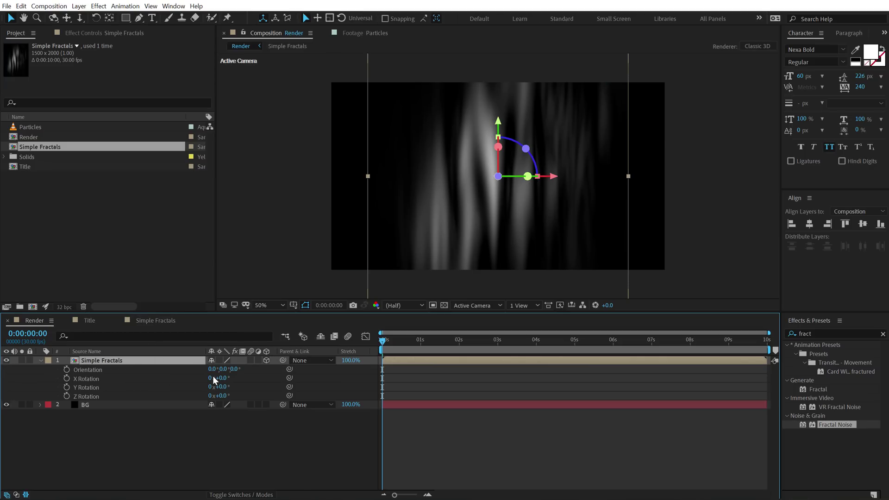
drag(212, 369, 435, 356)
drag(559, 231, 631, 244)
click(238, 437)
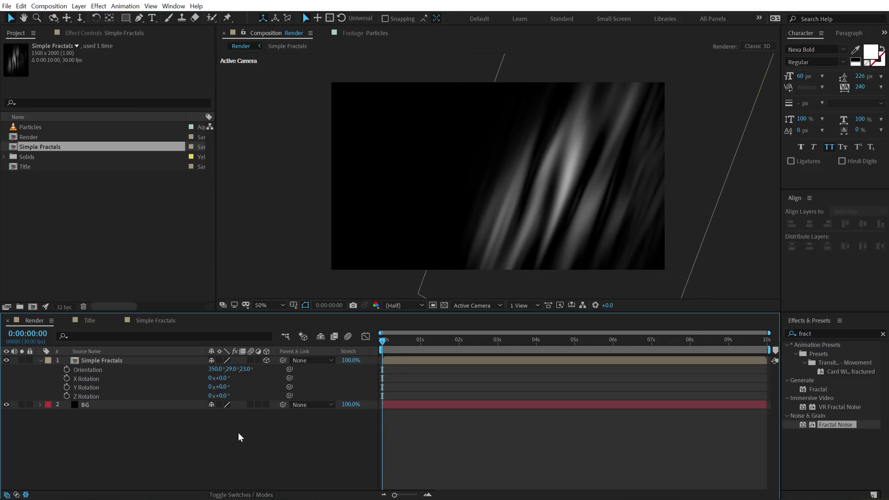
Set the Simple Fractals layer's blending mode to Screen
key(F4)
click(223, 360)
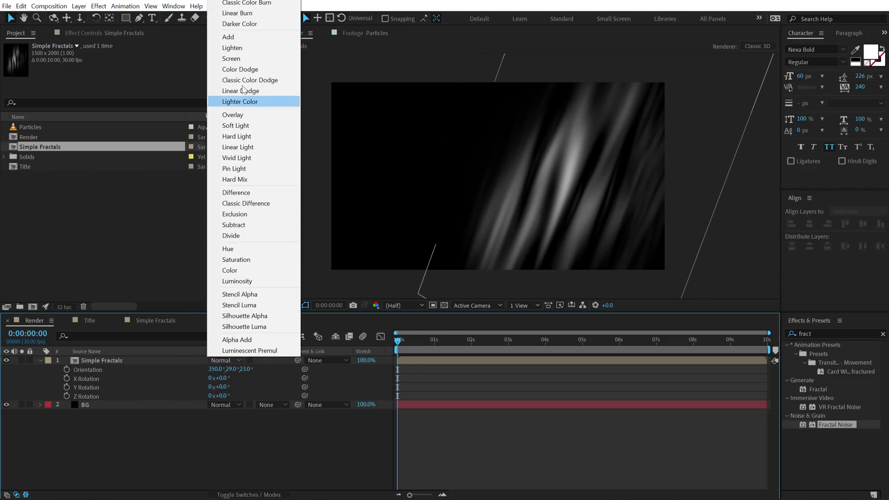
click(246, 58)
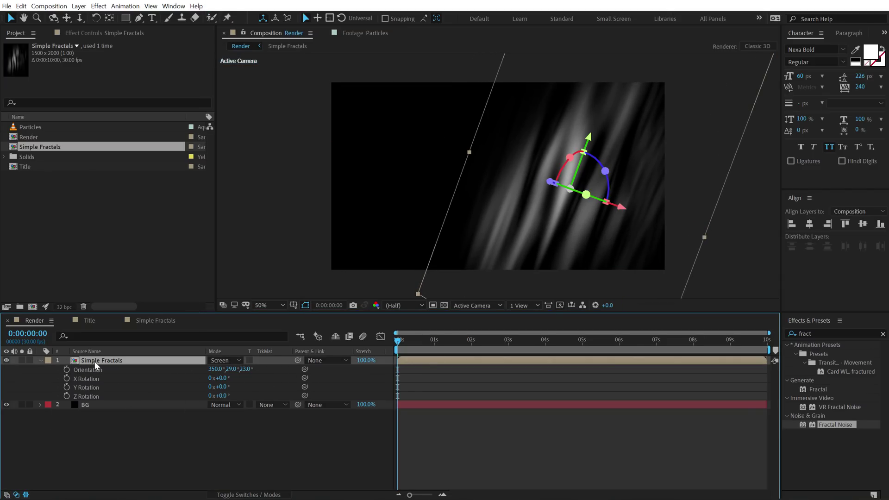
Duplicate the Simple Fractals layer, move the copy to the frame's left side and mirror it horizontally
key(ctrl+d)
drag(564, 226, 404, 221)
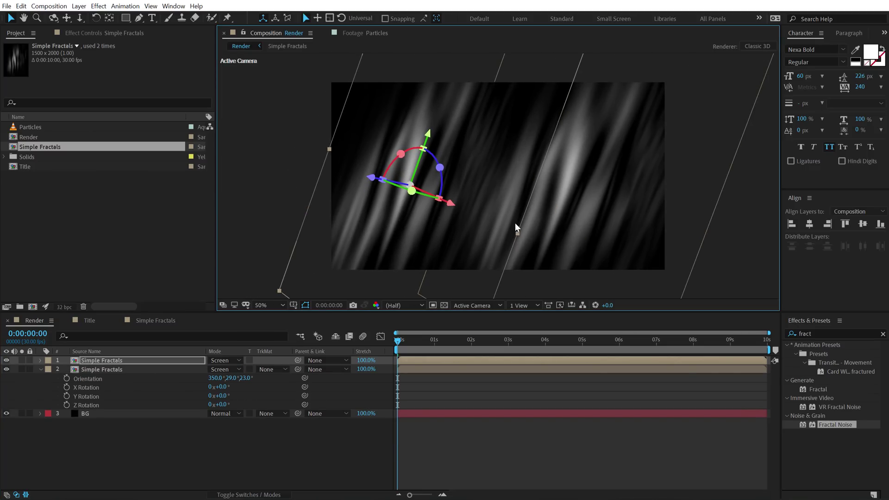
mouse_move(515, 234)
mouse_down()
mouse_move(287, 132)
mouse_move(310, 141)
mouse_move(301, 138)
mouse_up()
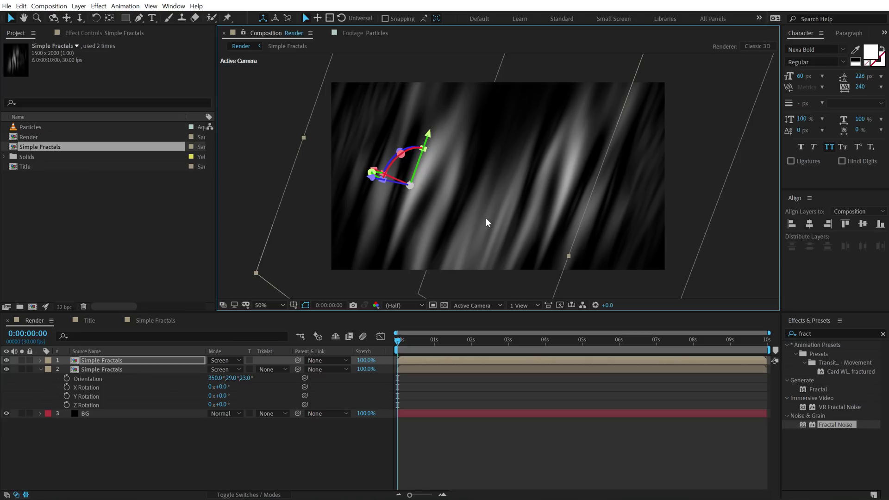
Set the duplicated Simple Fractals layer's Orientation to 20°, 322°, 23° and reposition both streak layers in the frame
key(r)
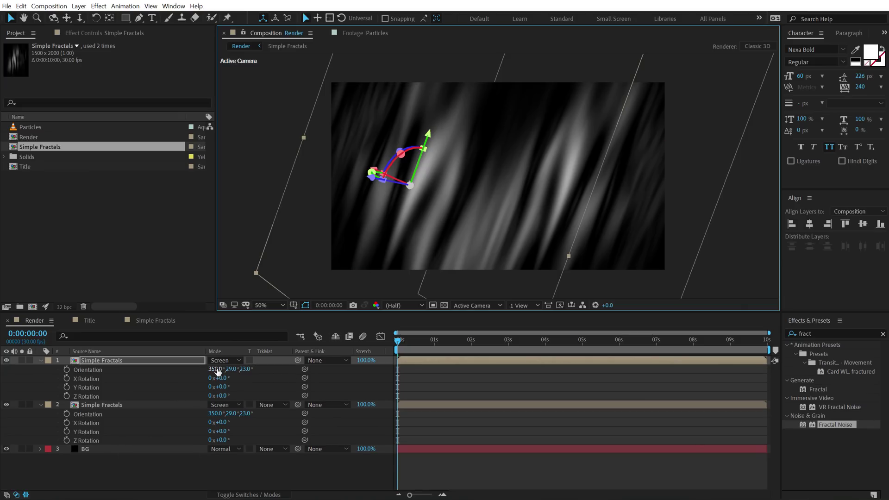
mouse_move(216, 370)
mouse_down()
mouse_move(209, 369)
mouse_move(225, 369)
mouse_move(190, 370)
mouse_up()
click(210, 369)
text(20)
key(Return)
mouse_move(457, 221)
mouse_down()
mouse_move(471, 175)
mouse_move(468, 188)
mouse_up()
drag(619, 196, 620, 226)
Deselect the layers and preview the combined streak animation in the Render composition
click(452, 423)
drag(406, 342, 696, 353)
key(space)
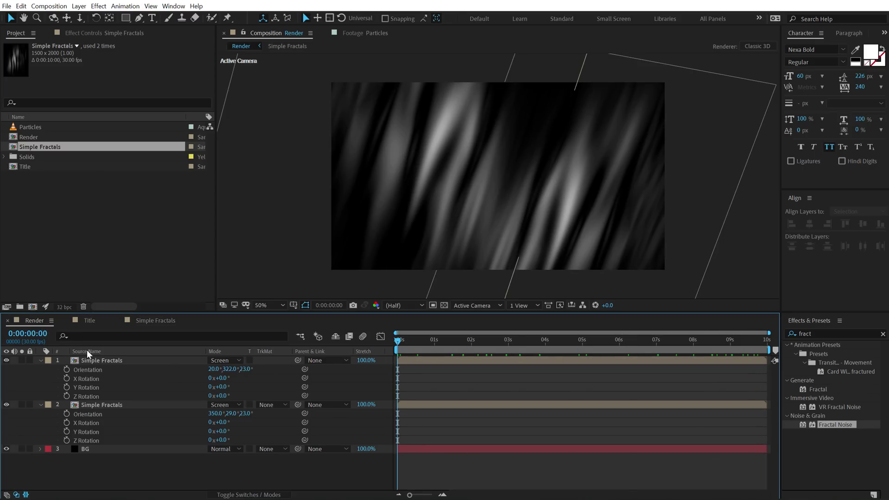
Collapse both Simple Fractals layers and create a 1500 × 2000 px, 30 fps, 10-second composition named Organic Fractals
click(41, 362)
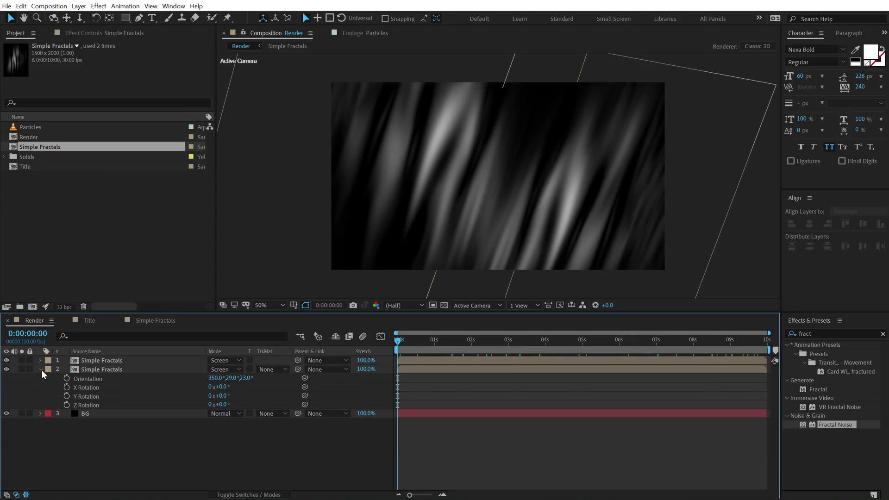
click(41, 369)
click(62, 244)
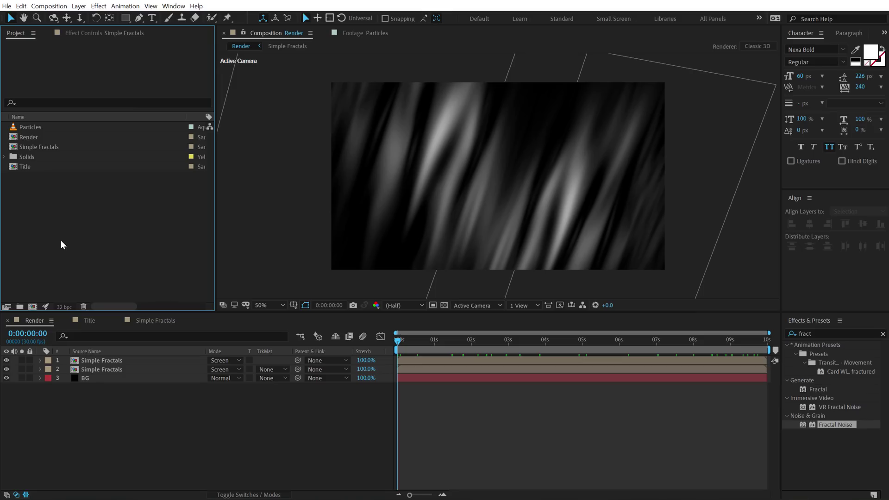
click(32, 307)
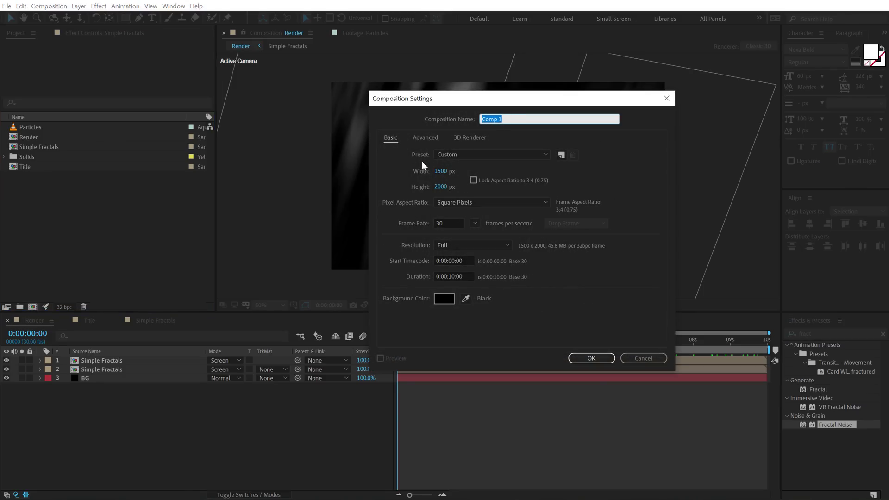
text(Organic Fractals)
key(Return)
key(comma)
key(comma)
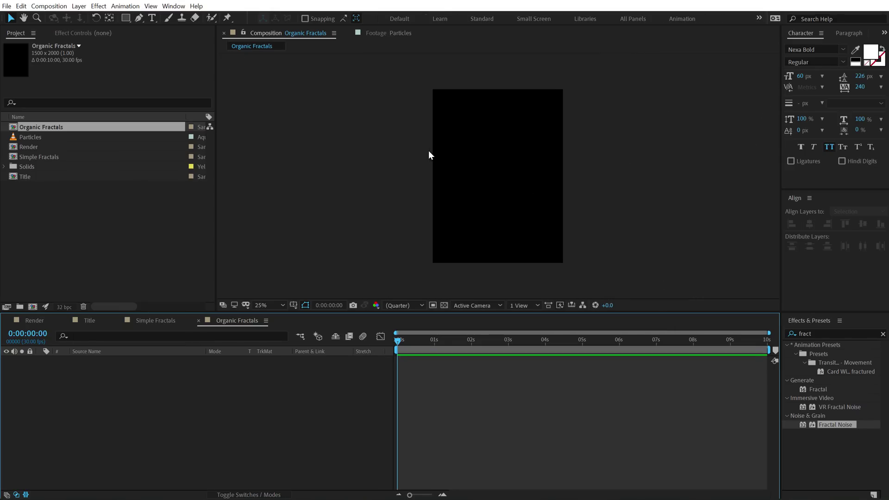
Add two full-size black solids to the Organic Fractals composition, named BG and Fractals, with Fractals on top
drag(267, 313, 267, 329)
key(ctrl+y)
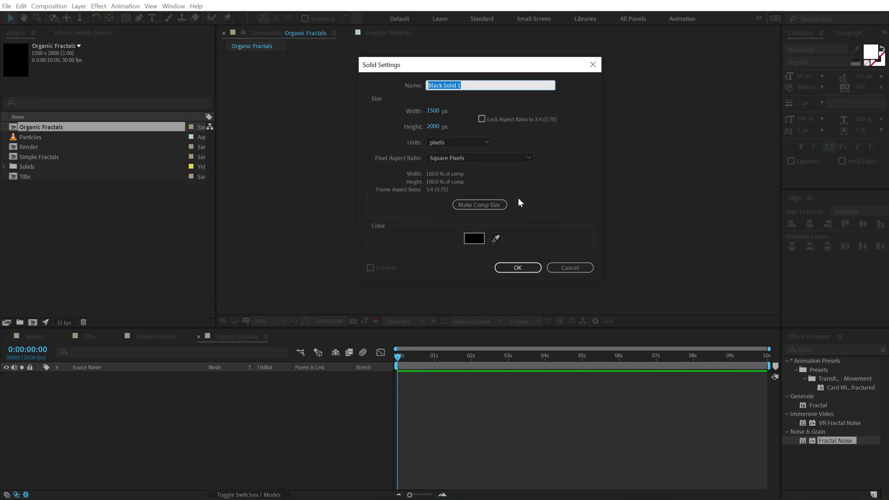
text(BG)
click(530, 269)
click(224, 392)
key(ctrl+y)
text(Fractals)
key(Return)
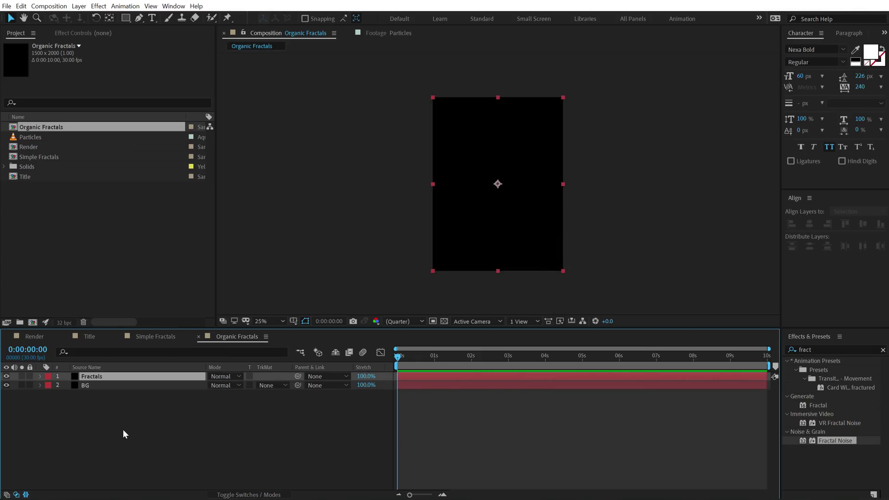
Apply Fractal Noise to the Fractals layer with Fractal Type Dynamic and Noise Type Spline
double_click(844, 442)
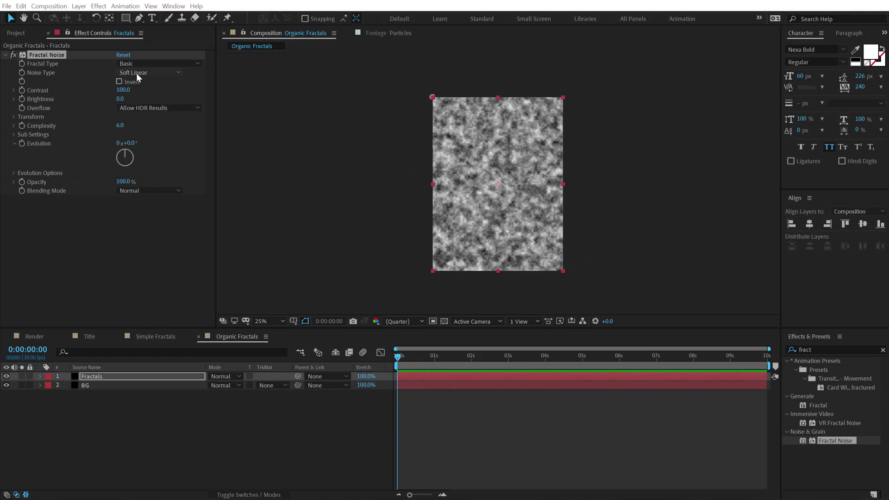
click(143, 64)
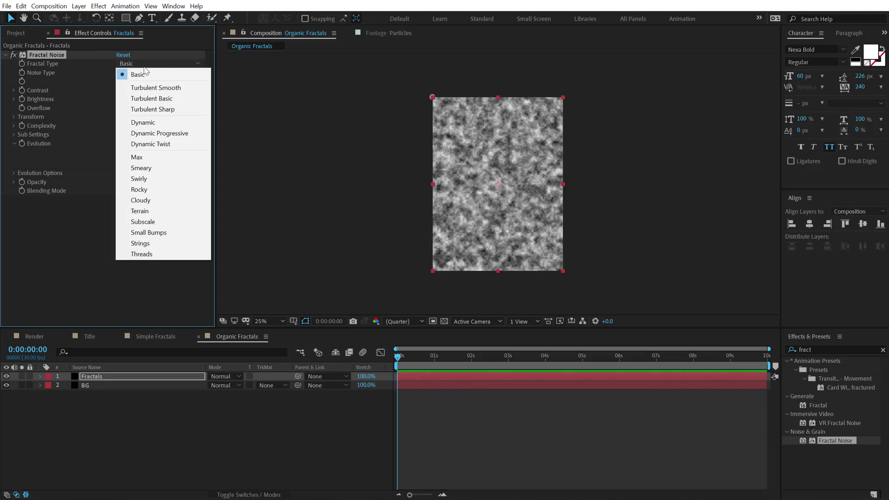
click(145, 123)
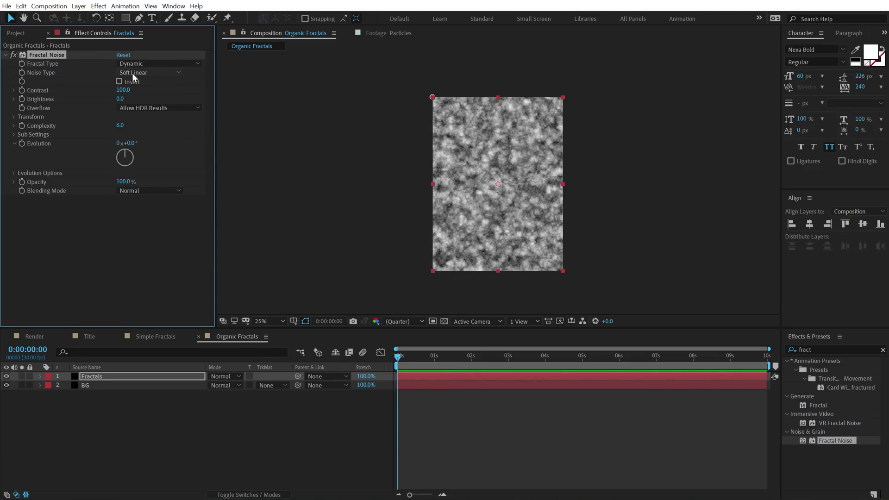
click(132, 73)
click(134, 115)
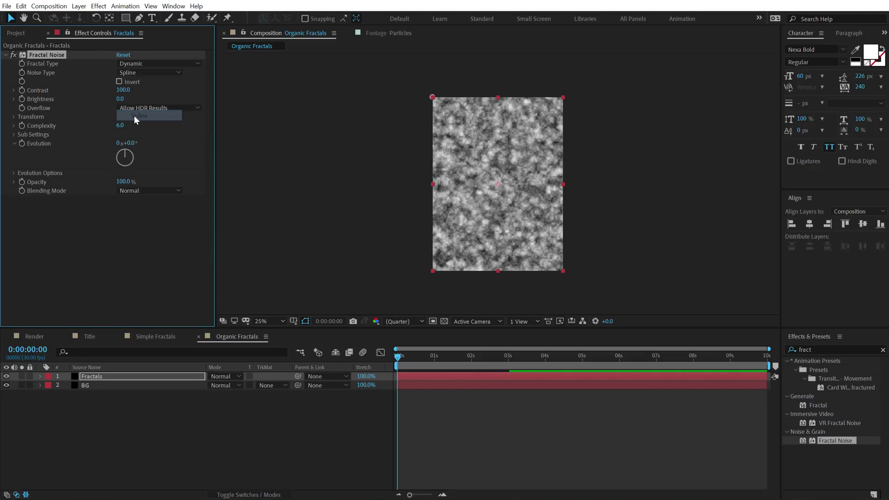
Invert the Fractal Noise and set its Contrast to 350, Brightness to -15 and Complexity to 5
click(119, 81)
click(123, 90)
text(350)
key(Return)
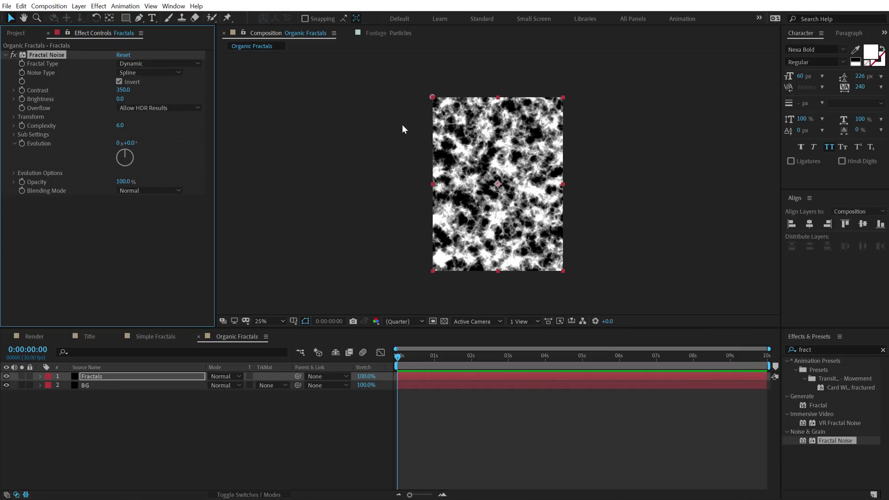
key(period)
click(121, 99)
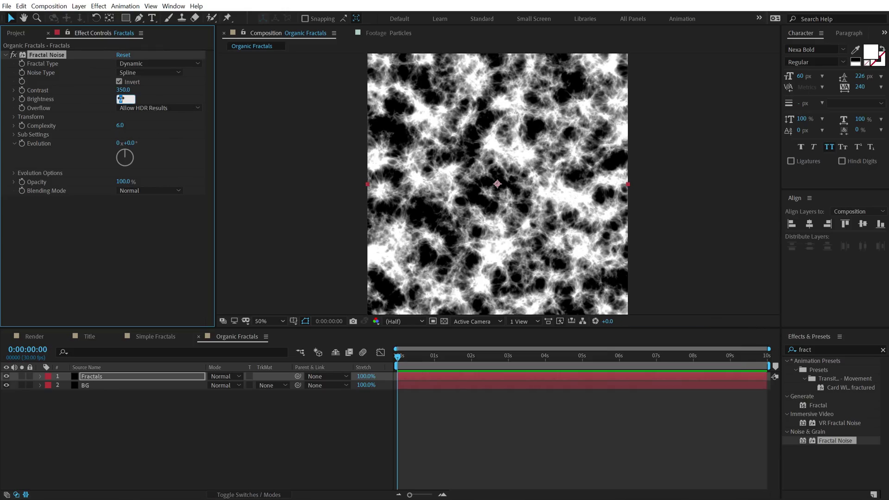
text(-15)
key(Return)
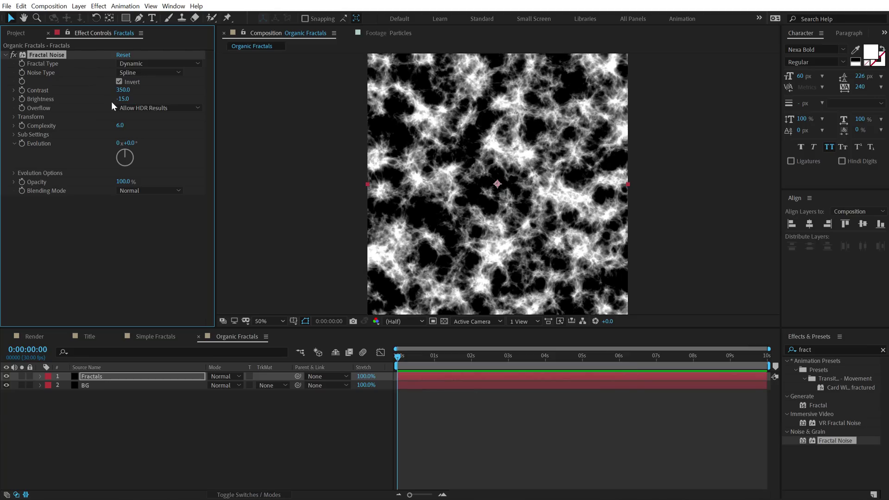
click(122, 126)
key(Return)
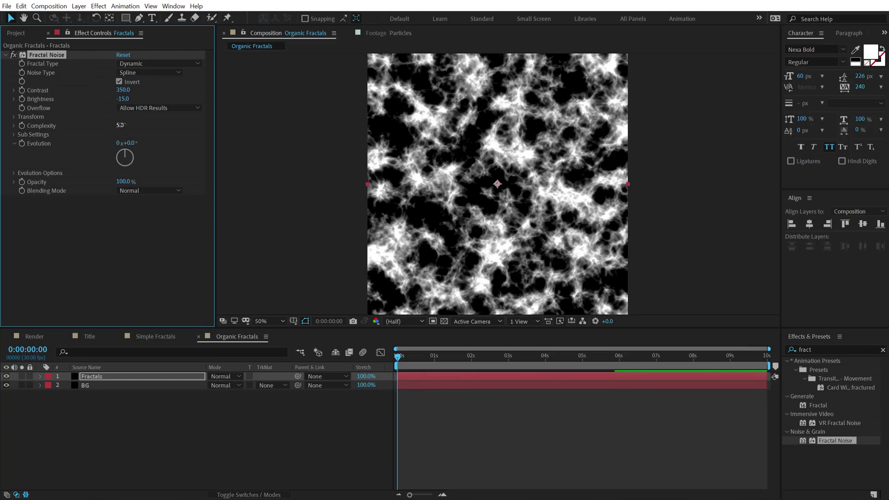
Turn off Uniform Scaling in the Fractal Noise transform and set Scale Width to 400 and Scale Height to 1000
click(14, 117)
click(119, 134)
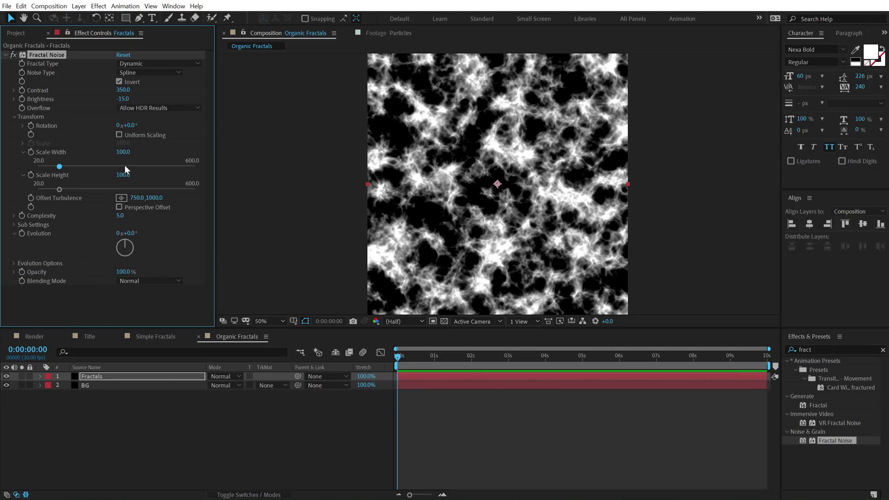
click(124, 153)
text(400)
key(Return)
click(119, 179)
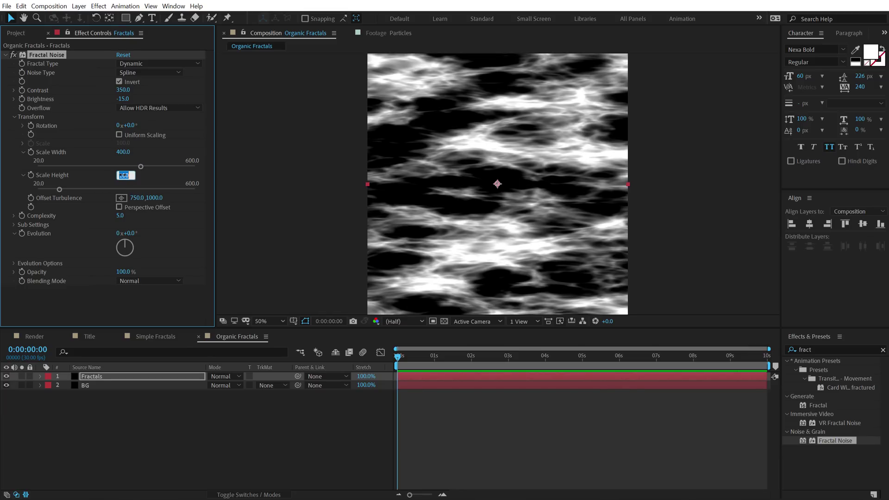
key(Return)
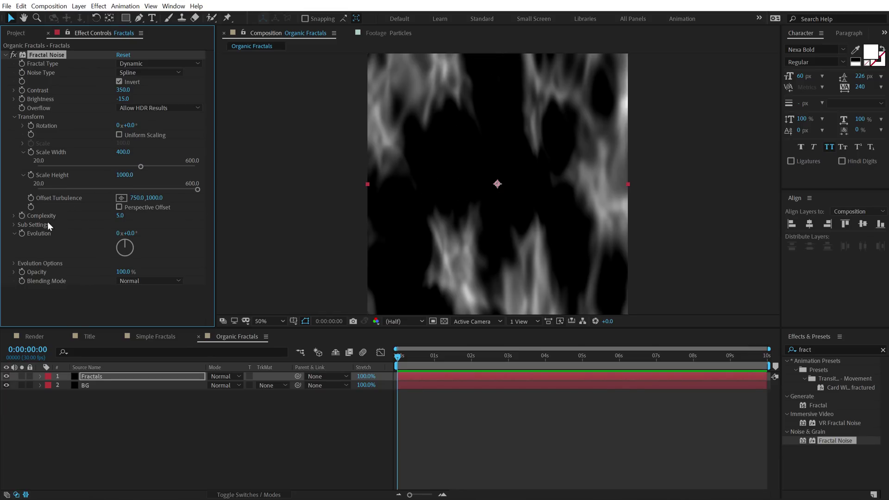
Add the expression time*15 to the Fractal Noise Evolution and scrub the timeline to check the motion
alt+click(21, 234)
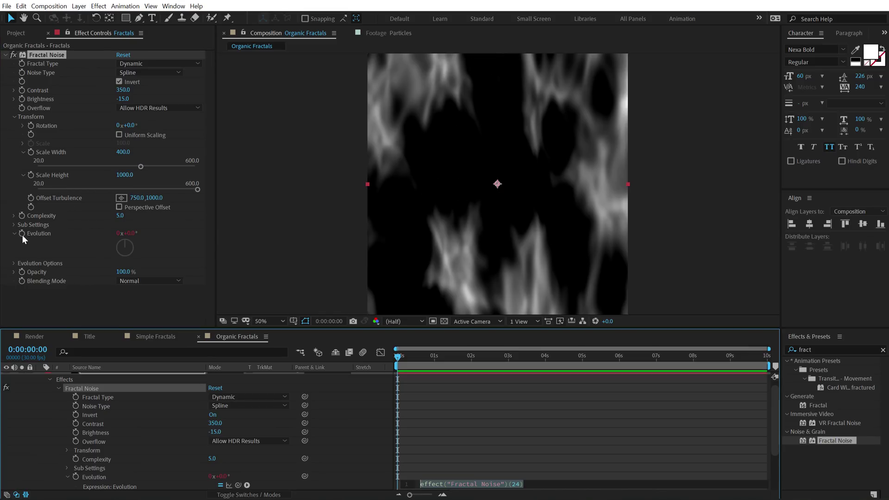
text(time*15)
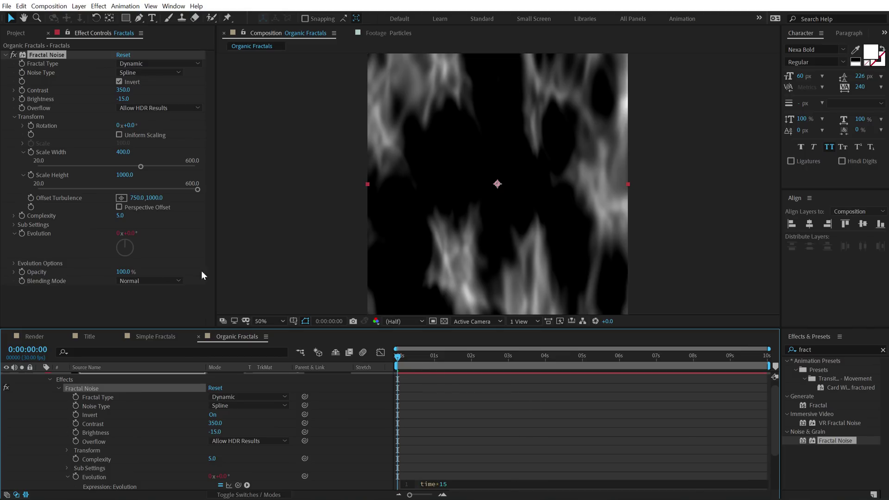
click(433, 400)
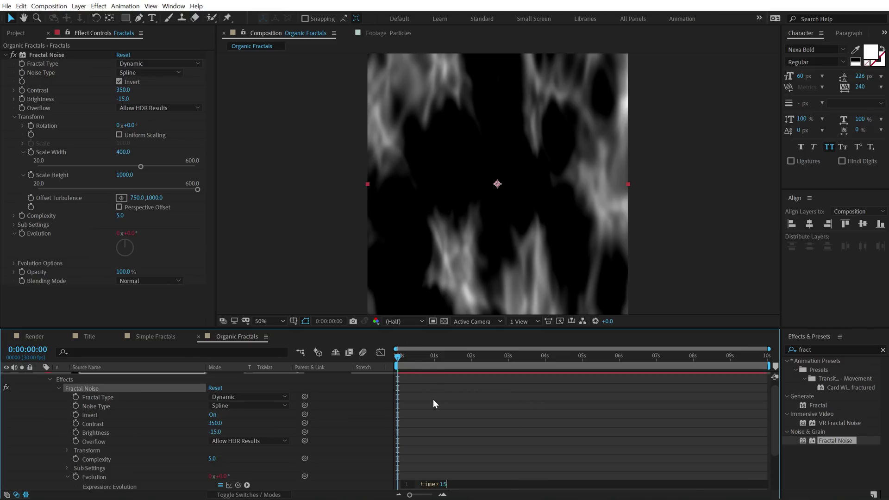
drag(404, 356, 383, 374)
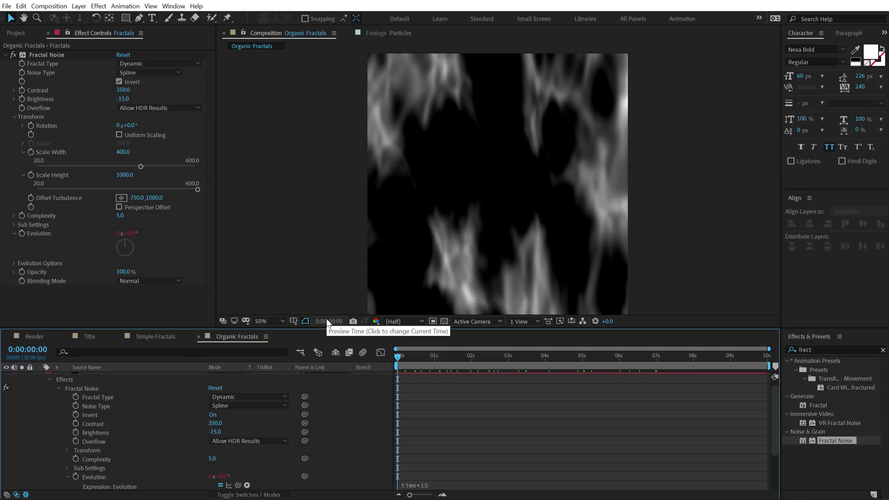
scroll(449, 149, down, 2)
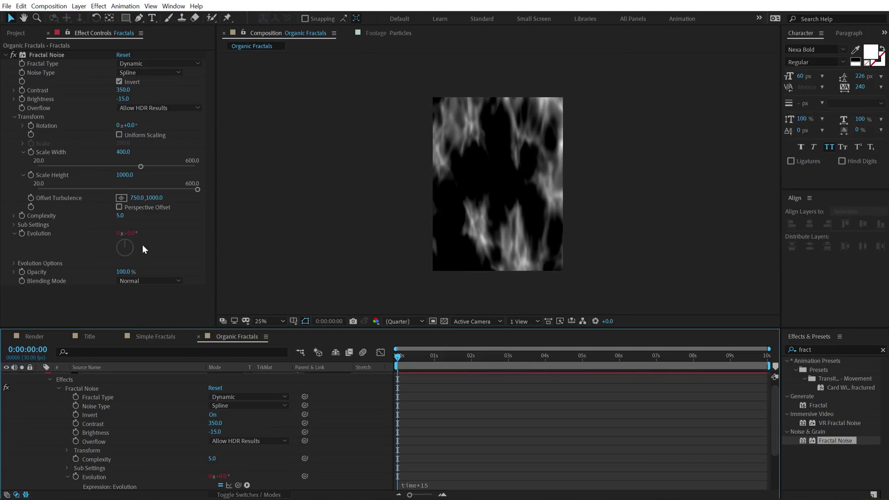
Keyframe Offset Turbulence from the layer's top edge at the first frame to near its centre at the end, and scrub through it
click(48, 54)
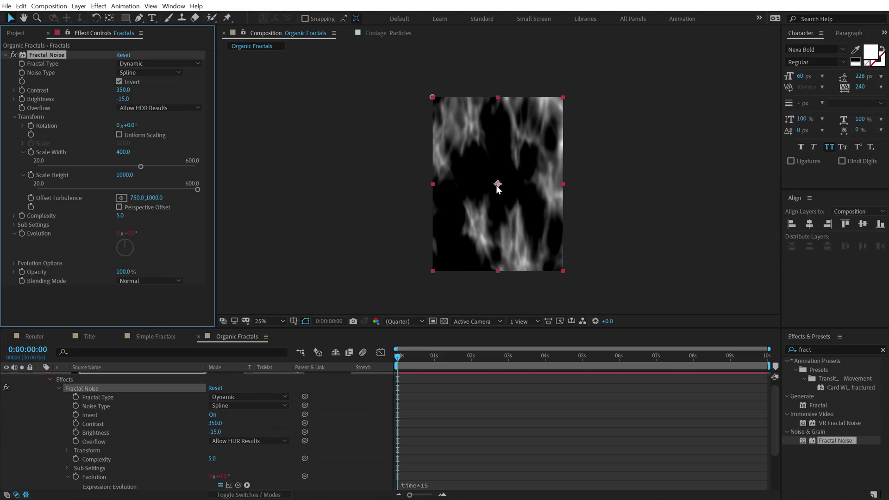
drag(497, 184, 496, 96)
click(43, 198)
drag(419, 355, 768, 363)
drag(497, 96, 497, 176)
drag(405, 359, 597, 366)
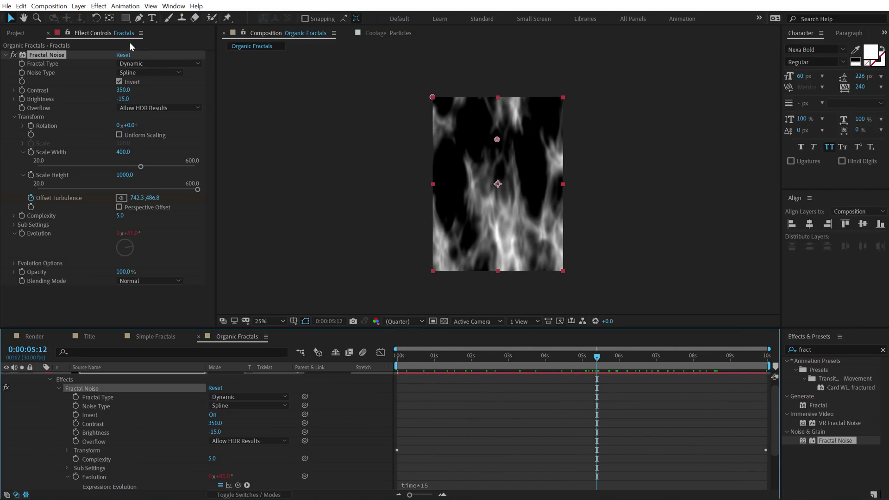
Draw a closed, curved four-point mask with the Pen tool around the central streaks of the Fractals layer
click(140, 18)
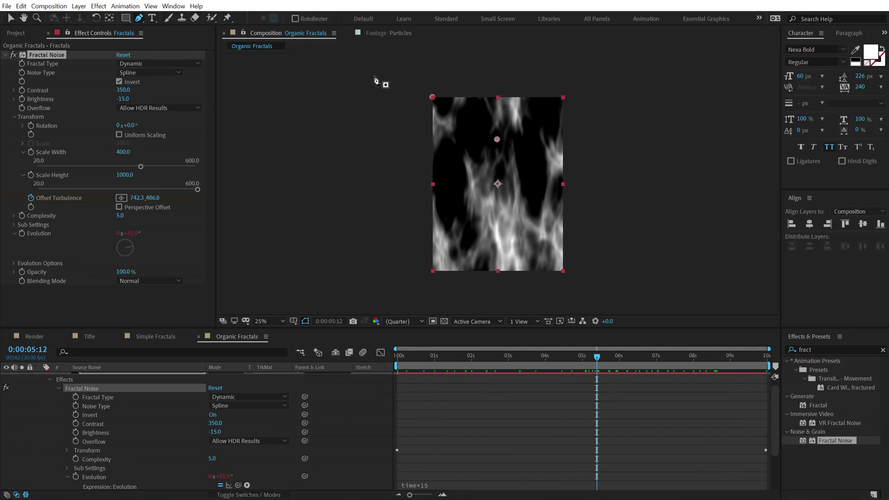
click(516, 111)
drag(546, 183, 535, 222)
drag(502, 255, 459, 265)
drag(460, 180, 479, 147)
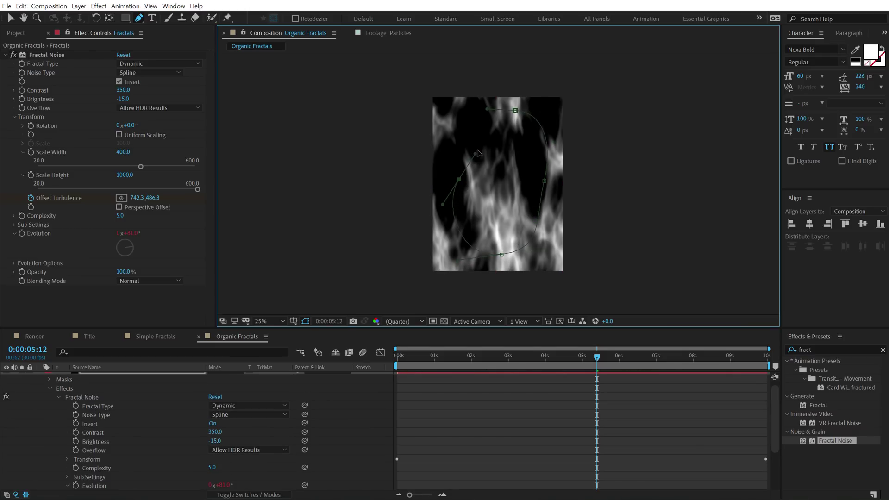
click(515, 111)
Refine the mask by moving its right-hand point inward and nudging its bottom point
drag(545, 181, 531, 191)
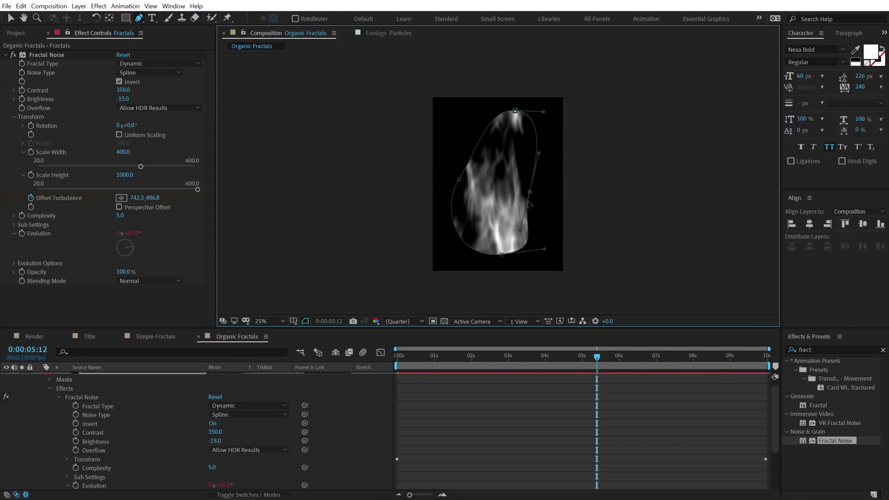
drag(502, 256, 499, 257)
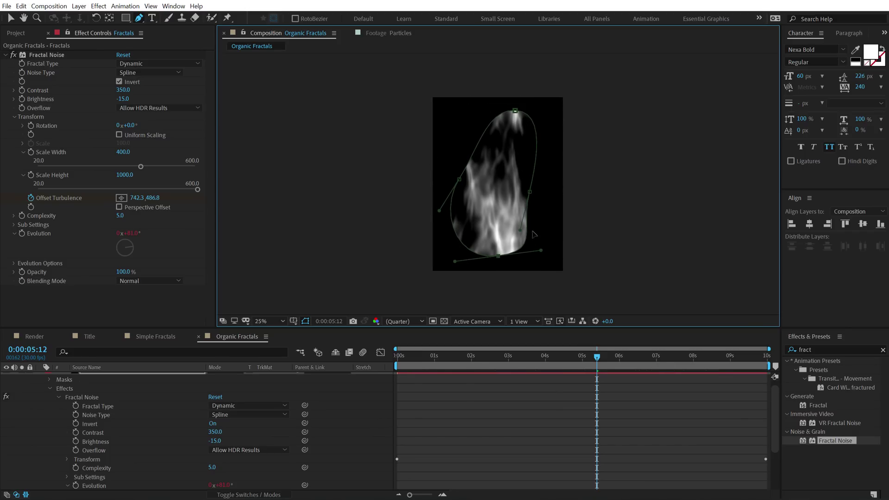
drag(532, 196, 530, 195)
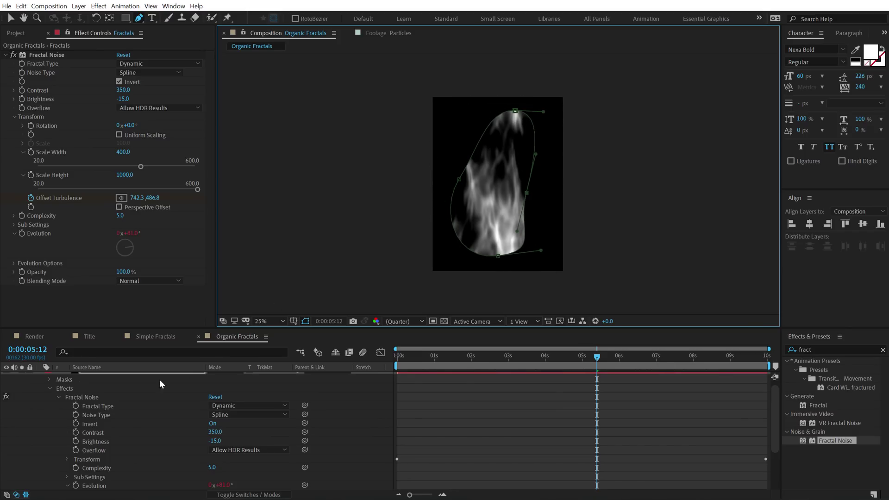
Set the Fractals layer's Mask Feather to 242, 358 pixels and scrub the timeline to check the soft edges
scroll(105, 404, up, 1)
key(f)
click(163, 424)
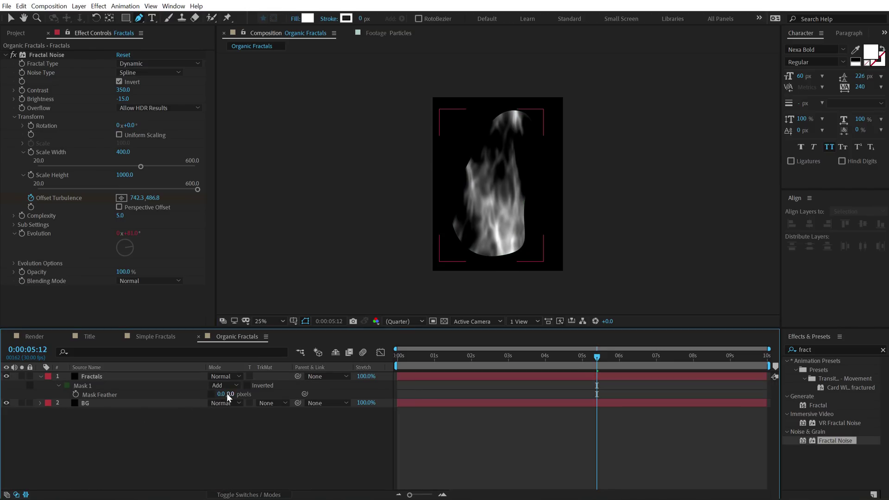
drag(231, 394, 307, 380)
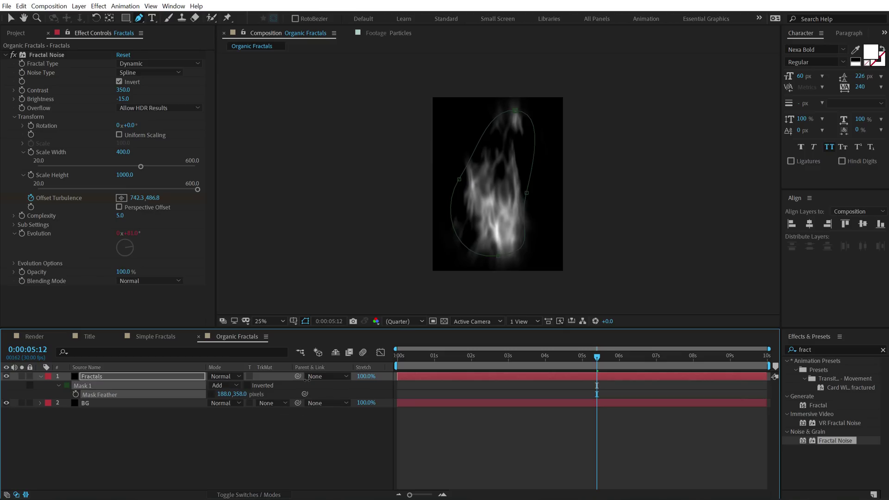
click(316, 394)
mouse_move(407, 357)
mouse_down()
mouse_move(608, 357)
mouse_move(730, 321)
mouse_move(453, 343)
mouse_move(455, 357)
mouse_move(643, 352)
mouse_move(553, 352)
mouse_move(569, 352)
mouse_up()
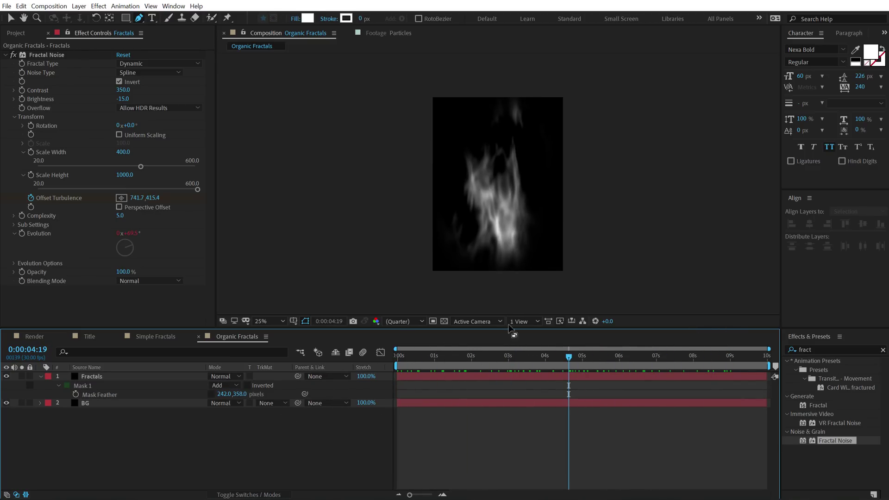
Move the mask's bottom point slightly upward, return to the Selection tool and deselect the layer
click(96, 380)
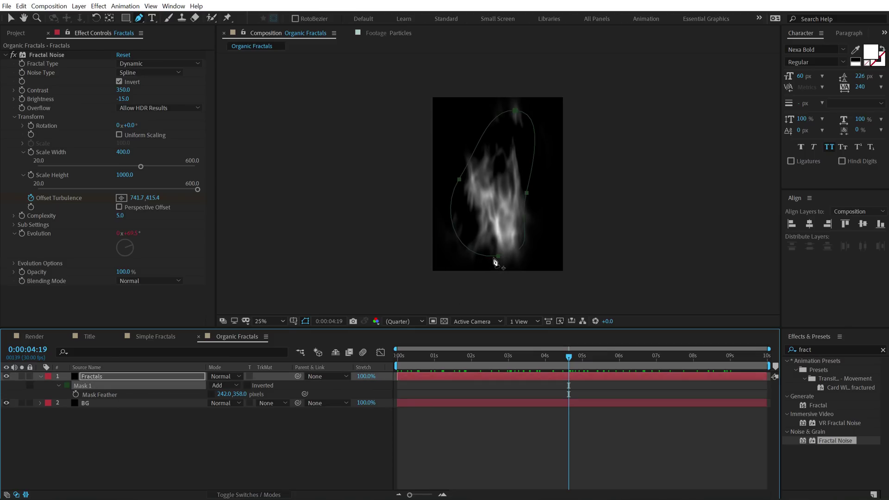
drag(499, 257, 498, 253)
key(v)
click(371, 188)
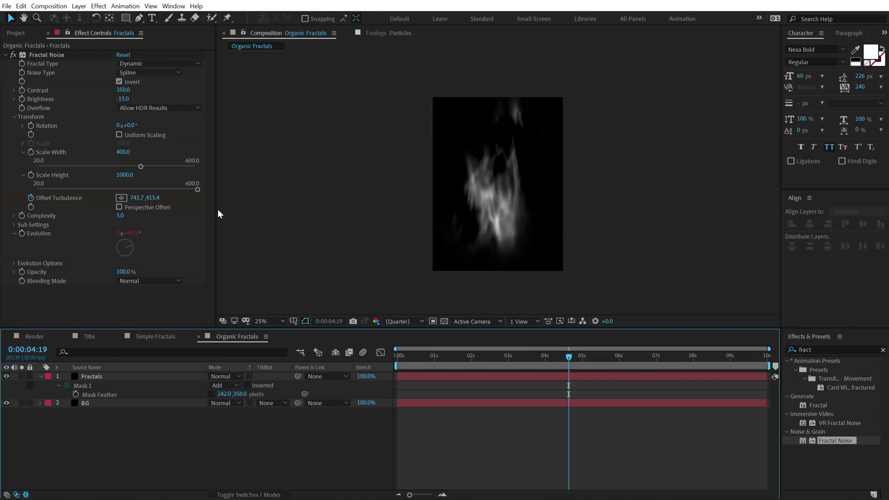
Duplicate the Fractal Noise effect on the Fractals layer
click(40, 54)
key(ctrl+d)
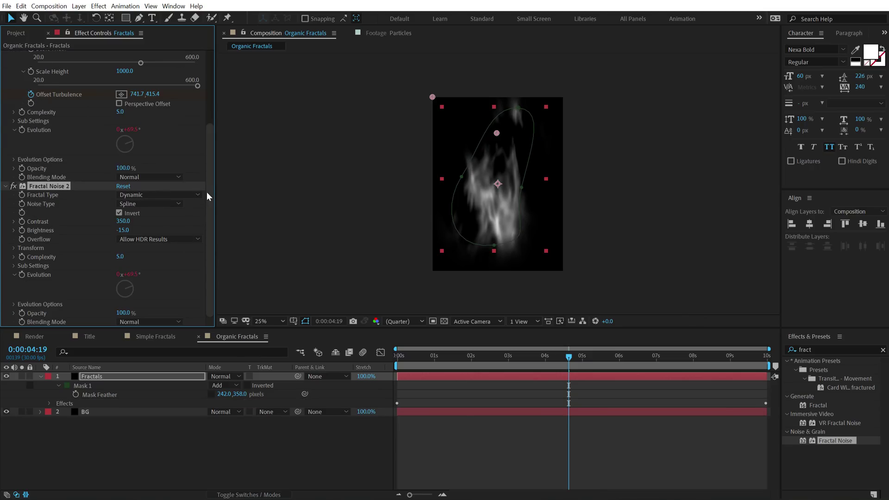
Set Fractal Noise 2 to the Screen blending mode with a Contrast of 180 and a Brightness of -45
click(140, 321)
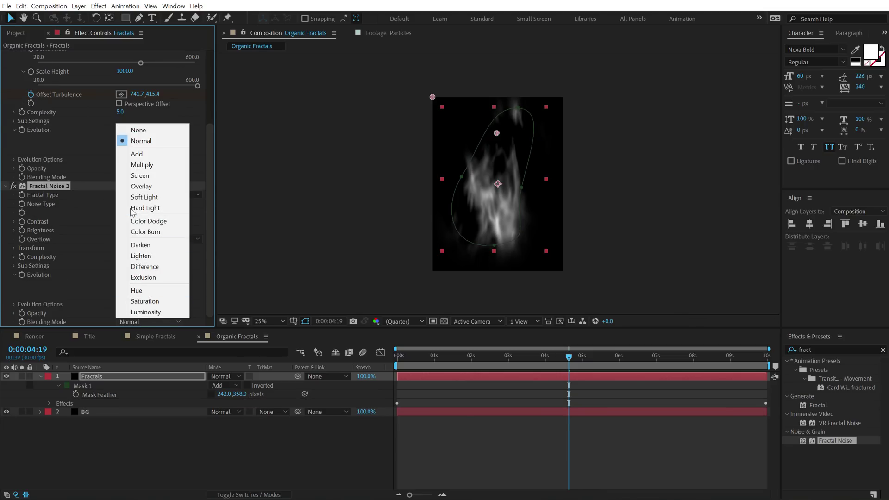
click(138, 176)
click(123, 222)
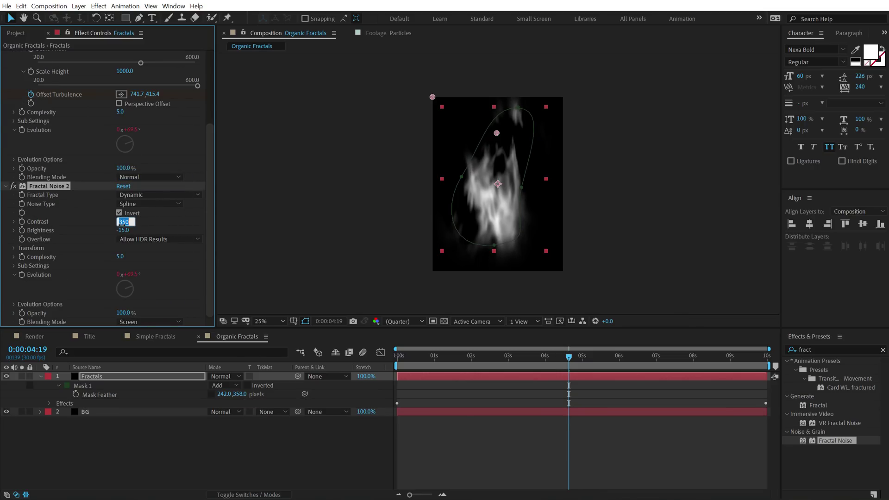
text(180)
key(Return)
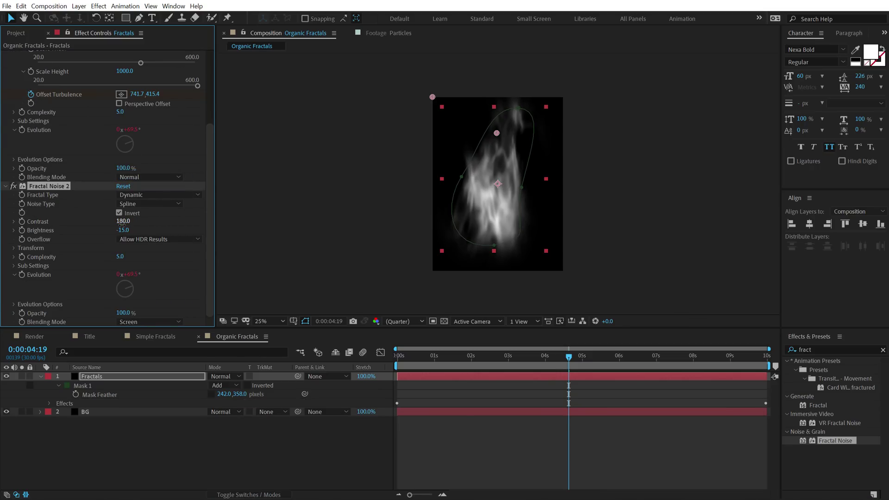
click(125, 231)
text(-45)
key(Return)
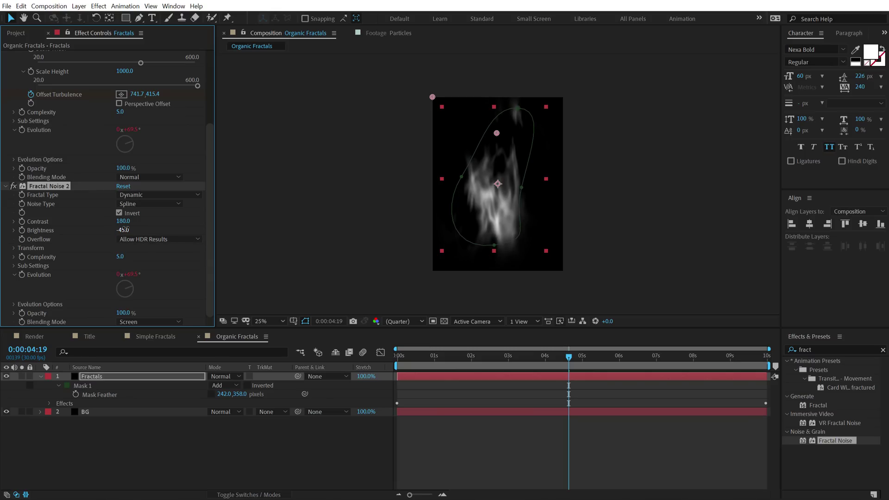
Set Fractal Noise 2's Scale Width to 250 and Scale Height to 650, and deselect the layer
click(14, 248)
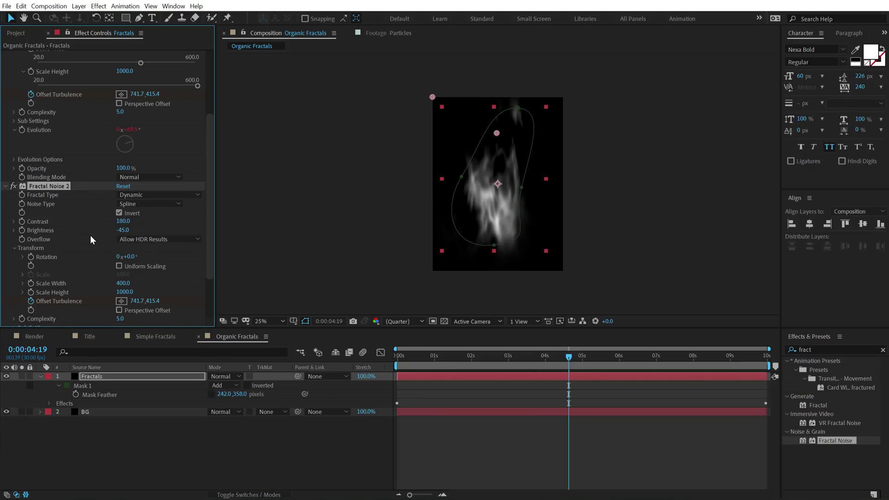
click(123, 283)
key(Return)
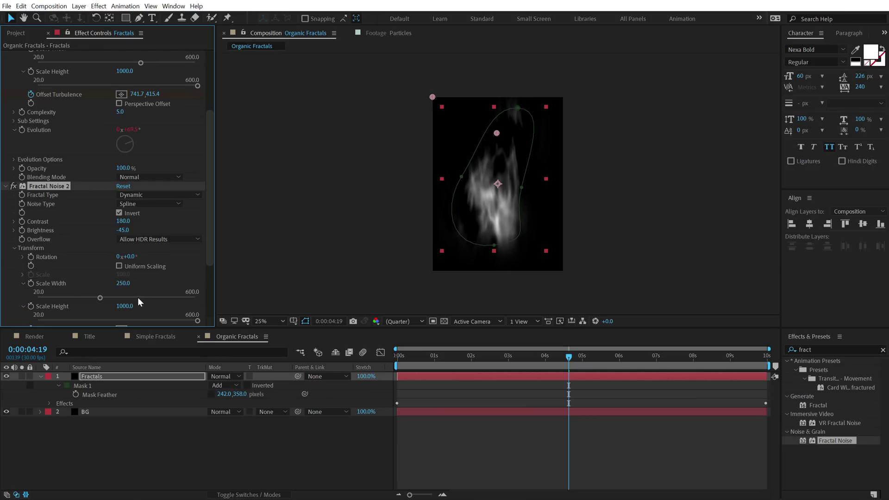
click(128, 308)
text(250)
key(Return)
click(157, 443)
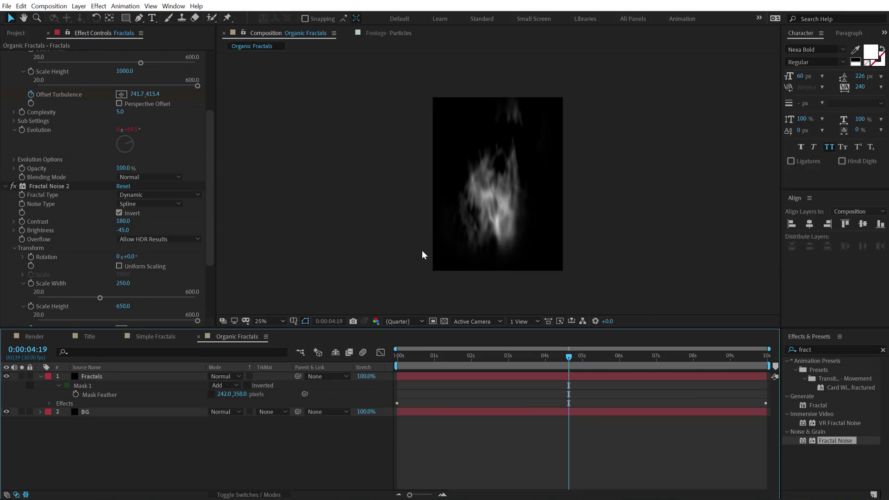
Check the streaks up close at several points in time and raise Fractal Noise 2's Scale Height to 702
key(period)
drag(416, 360, 573, 355)
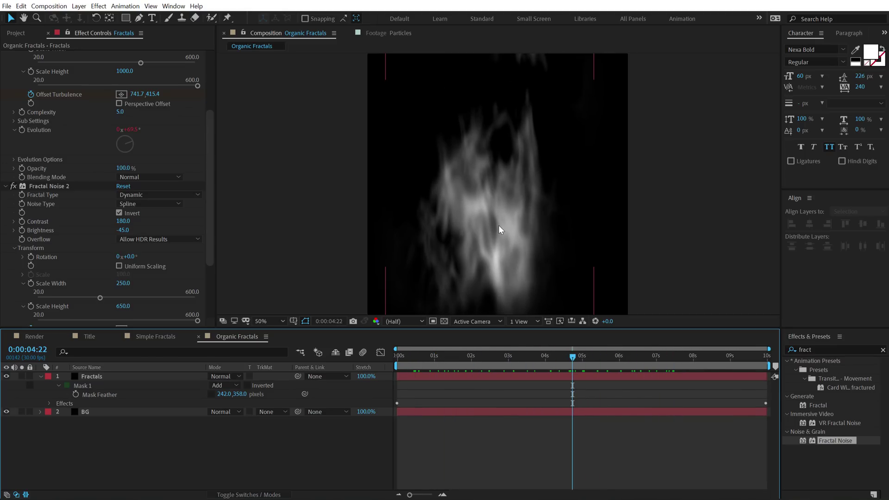
click(499, 225)
key(comma)
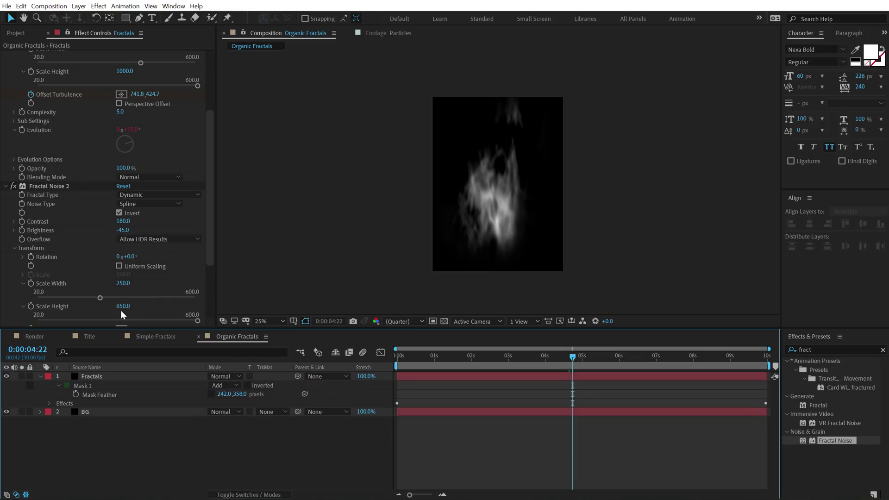
drag(124, 309, 149, 311)
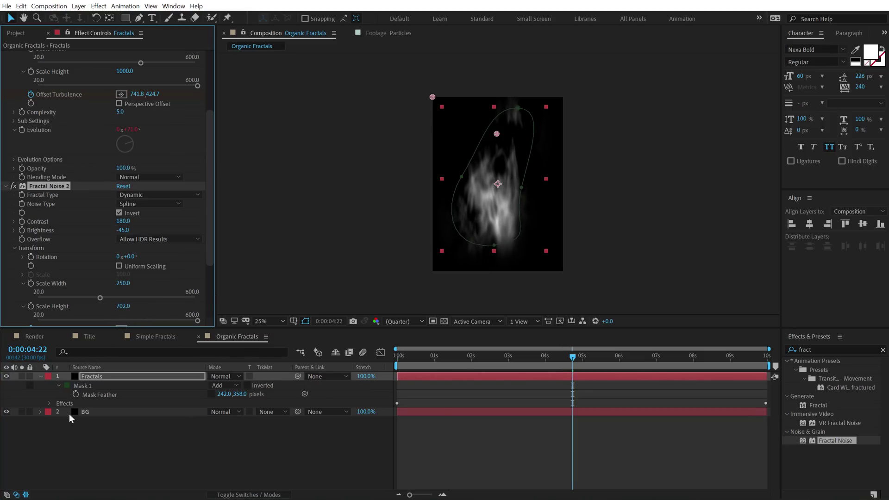
Apply a Turbulent Displace effect to the Fractals layer and set its Size to 160
click(88, 378)
click(812, 353)
text(tur)
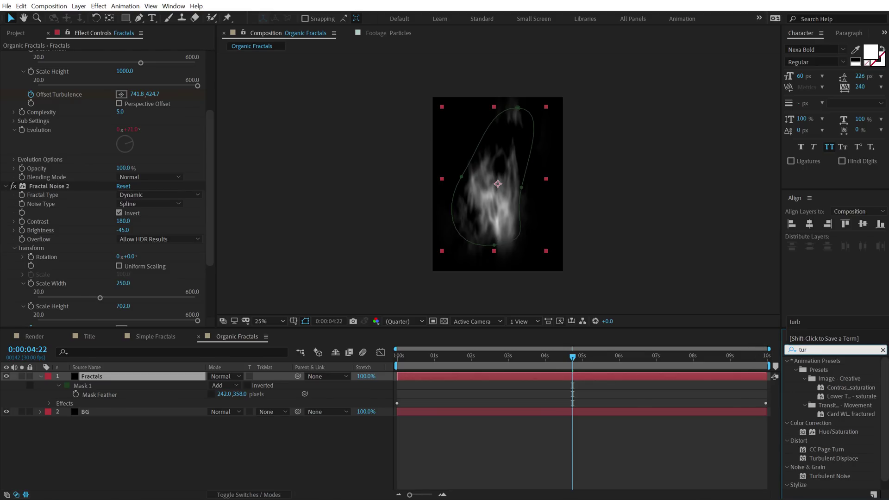
double_click(834, 458)
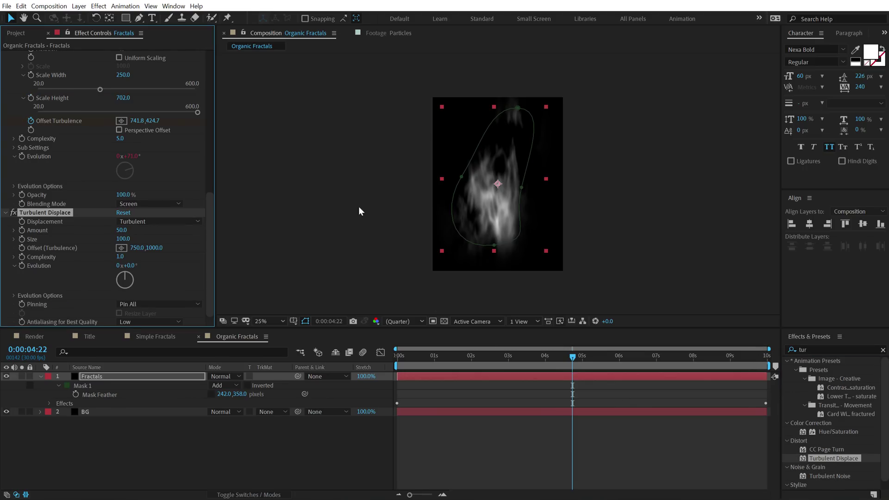
click(123, 240)
text(160)
key(Return)
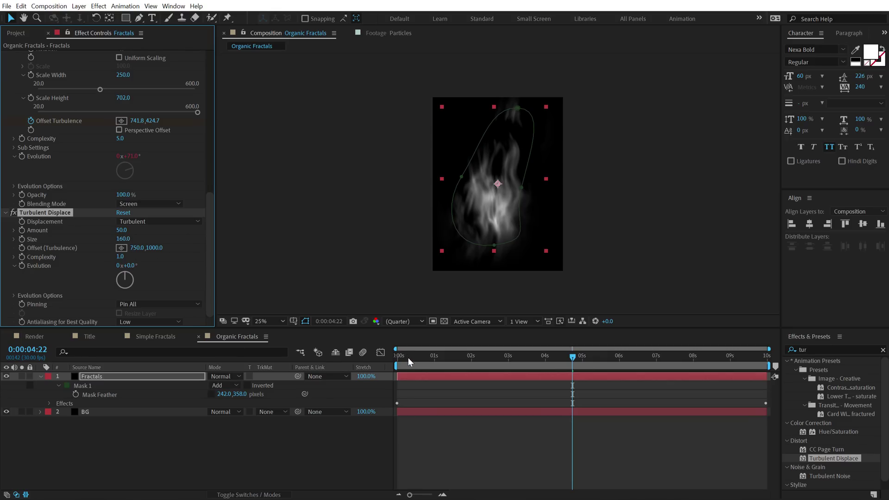
Preview the animation from the start and raise the first Fractal Noise effect's Scale Height to 1203
click(382, 417)
drag(406, 361, 458, 358)
key(Home)
key(space)
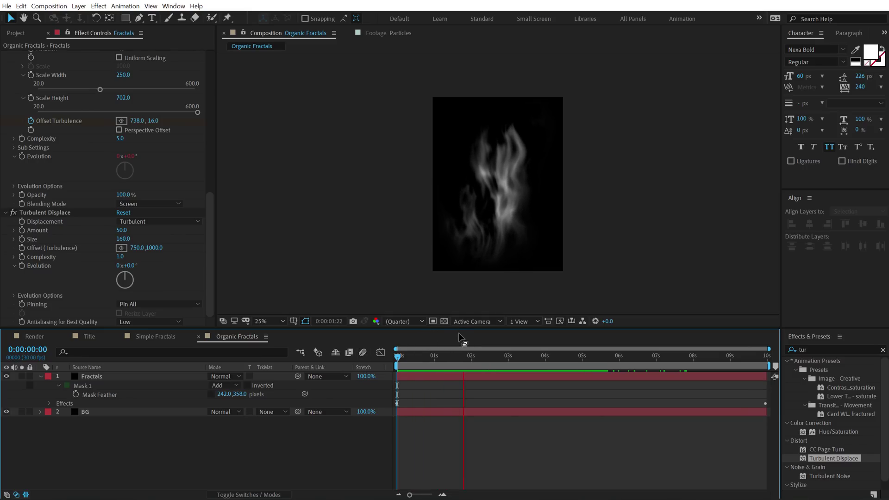
key(space)
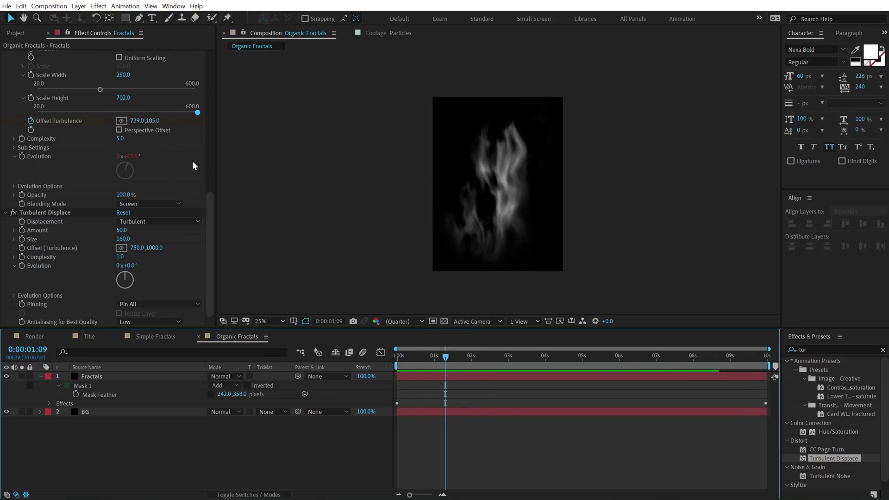
drag(211, 204, 208, 54)
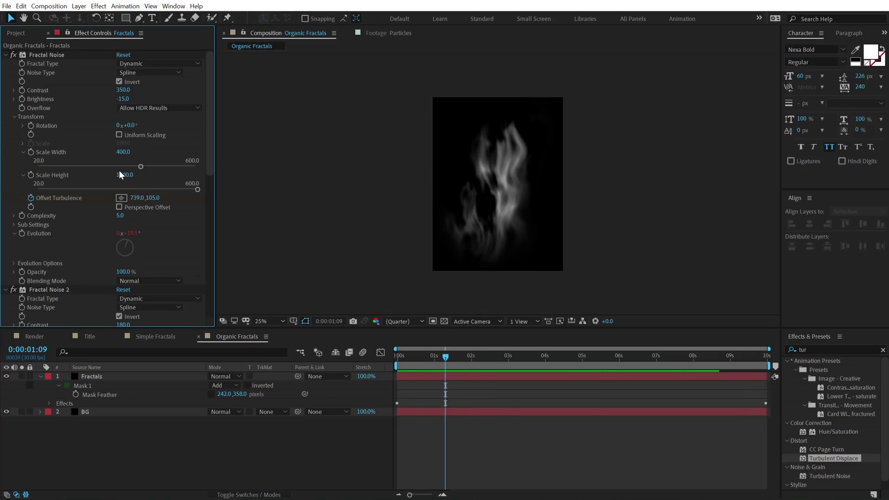
drag(121, 178, 217, 163)
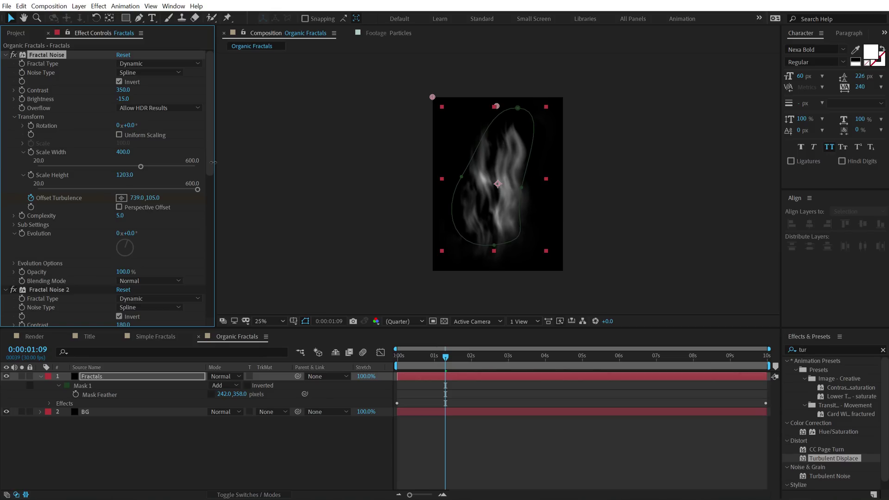
click(421, 390)
drag(421, 357, 468, 365)
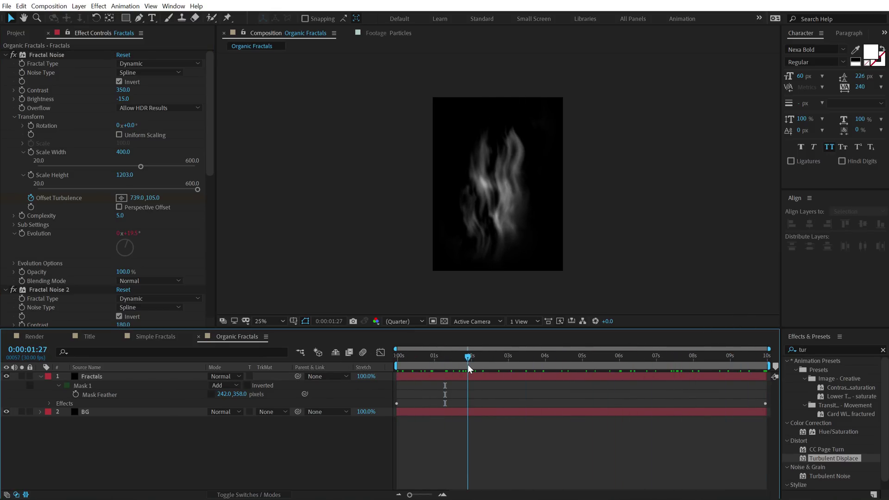
Add the Organic Fractals composition as the topmost layer of the Render composition
click(17, 33)
click(78, 274)
click(41, 376)
click(34, 339)
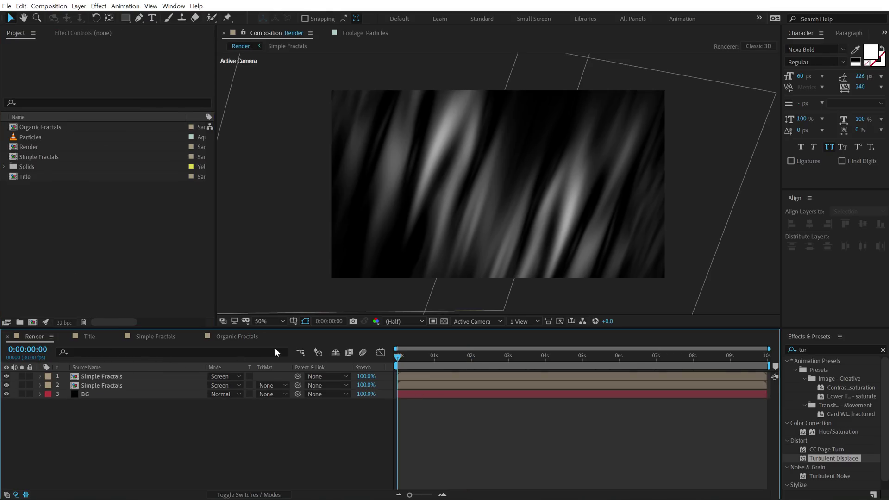
drag(40, 126, 118, 374)
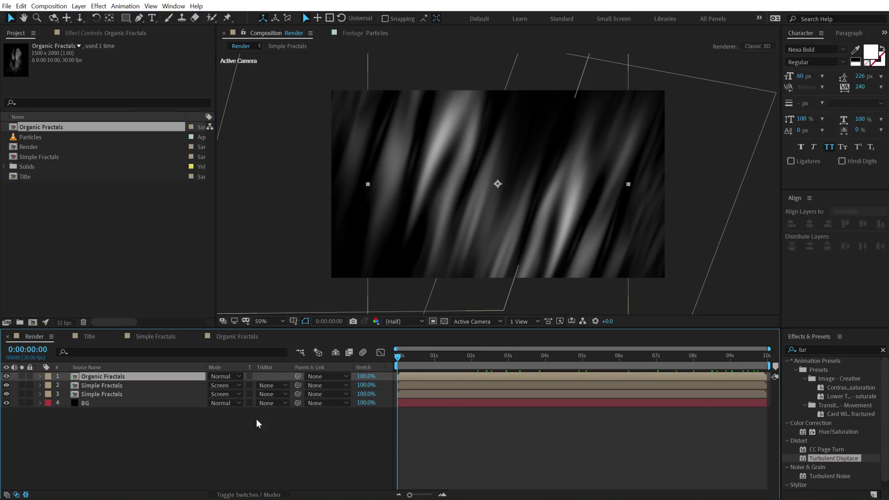
Make the Organic Fractals layer 3D and set its blending mode to Screen
key(F4)
click(266, 376)
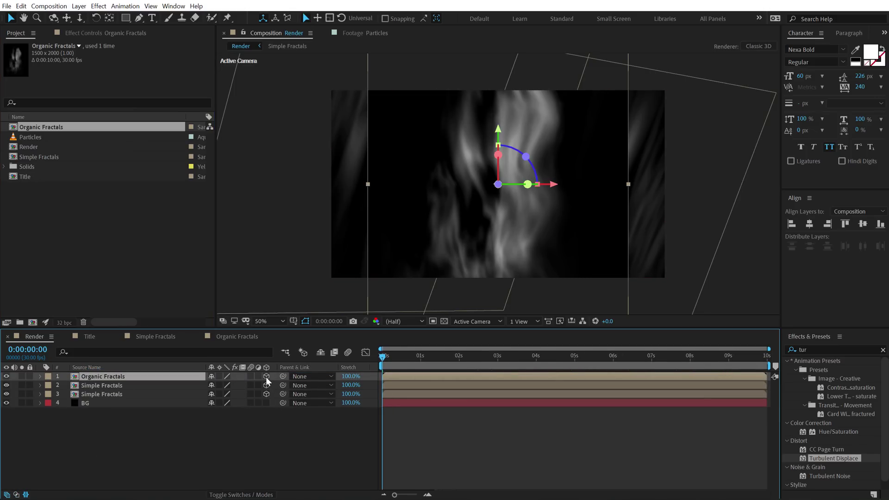
click(198, 423)
key(F4)
click(229, 375)
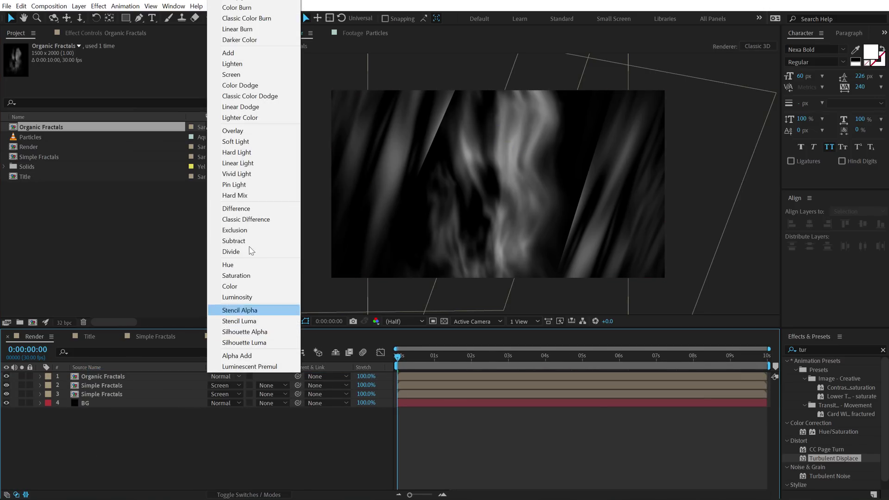
click(227, 78)
Move the Organic Fractals layer to the right part of the frame and rotate it to an Orientation of 6°, 28°, 16°
drag(453, 277, 556, 258)
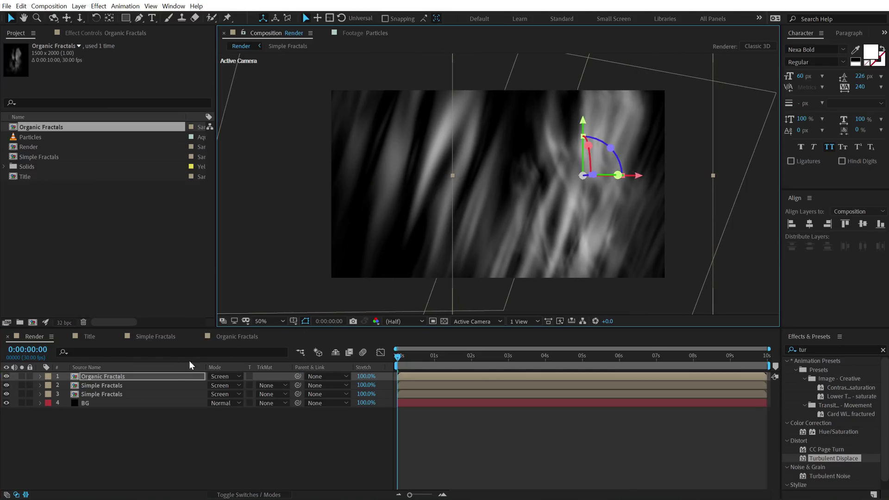
key(r)
drag(214, 387, 251, 386)
drag(684, 214, 655, 212)
drag(215, 385, 256, 386)
drag(588, 209, 554, 255)
drag(638, 258, 652, 244)
Apply a Tint effect to the Organic Fractals layer and map white to orange FF8600
click(106, 379)
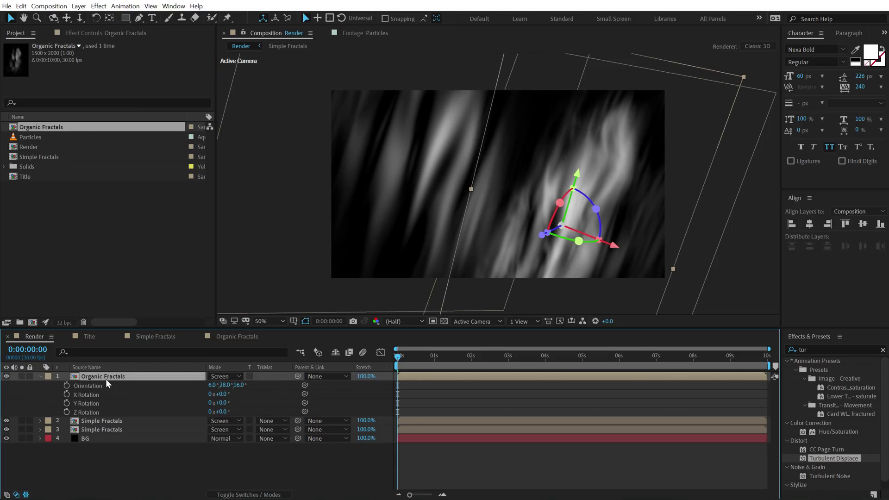
click(812, 350)
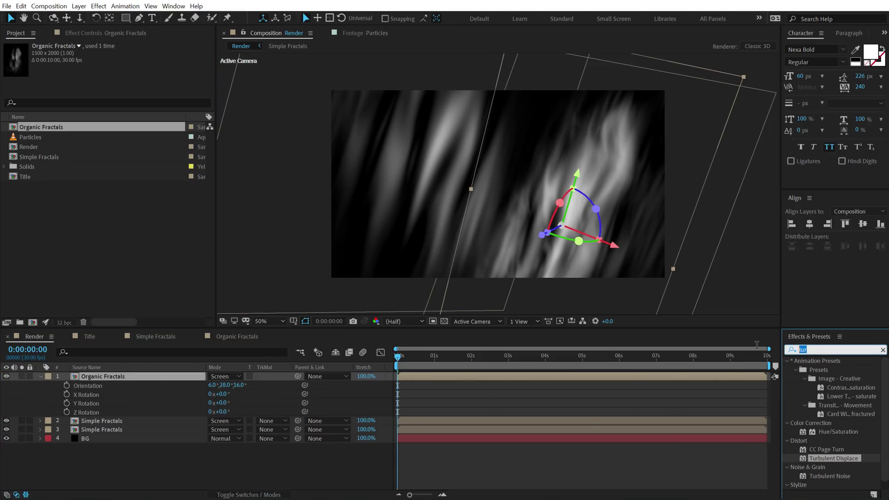
text(tint)
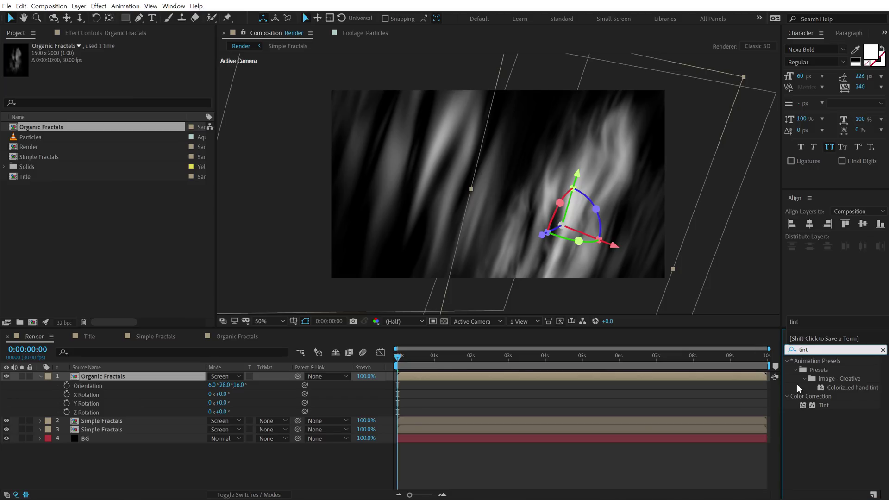
double_click(824, 406)
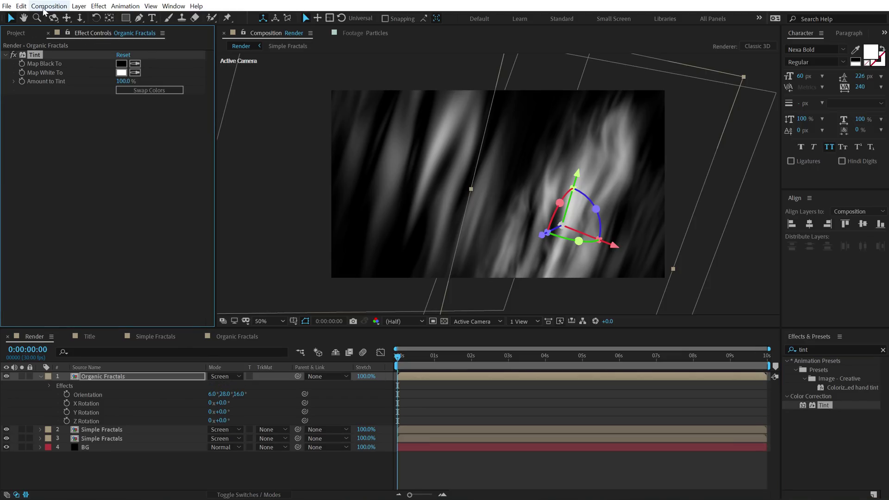
click(122, 72)
drag(238, 289, 241, 302)
drag(201, 211, 248, 154)
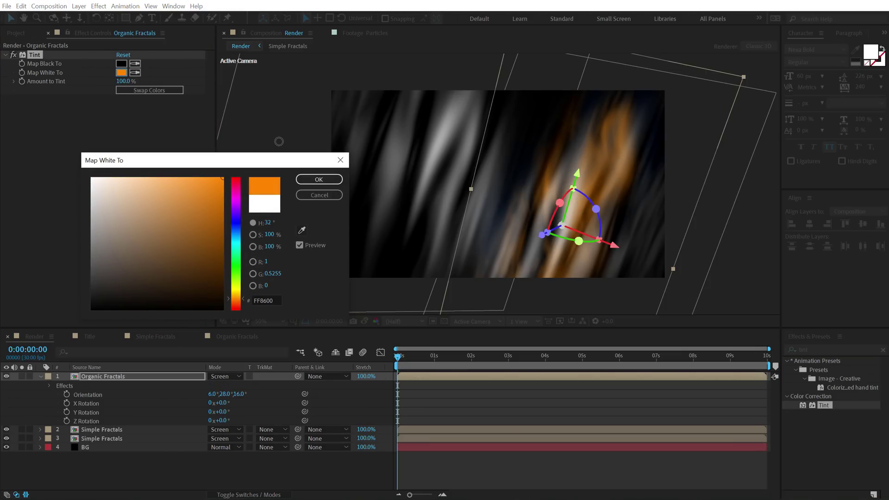
click(319, 182)
Shift the tinted Organic Fractals layer slightly up and to the right, and duplicate it
drag(674, 269, 685, 270)
mouse_move(627, 165)
mouse_down()
mouse_move(632, 113)
mouse_move(635, 154)
mouse_up()
click(101, 377)
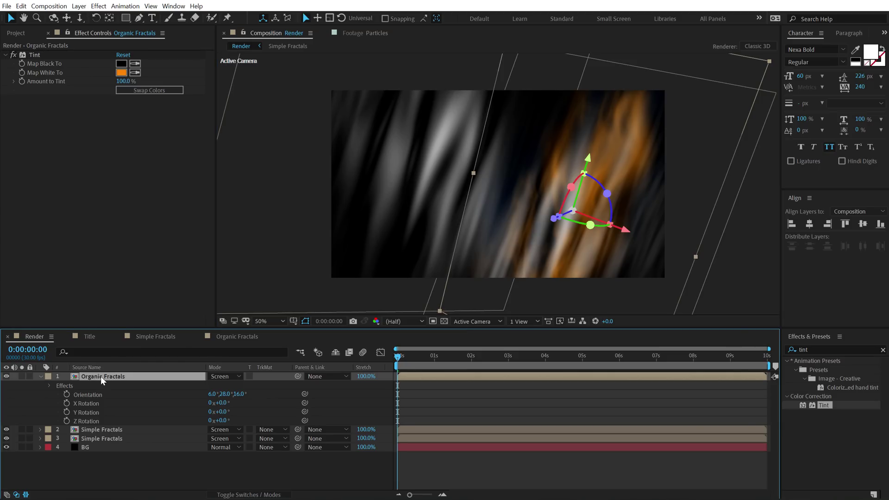
key(ctrl+d)
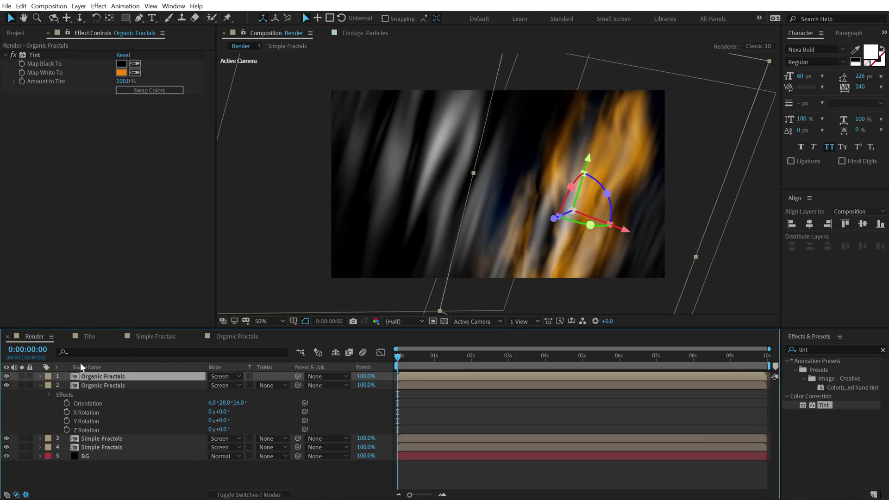
Label the upper Organic Fractals layer Blue and the lower one Yellow
click(48, 377)
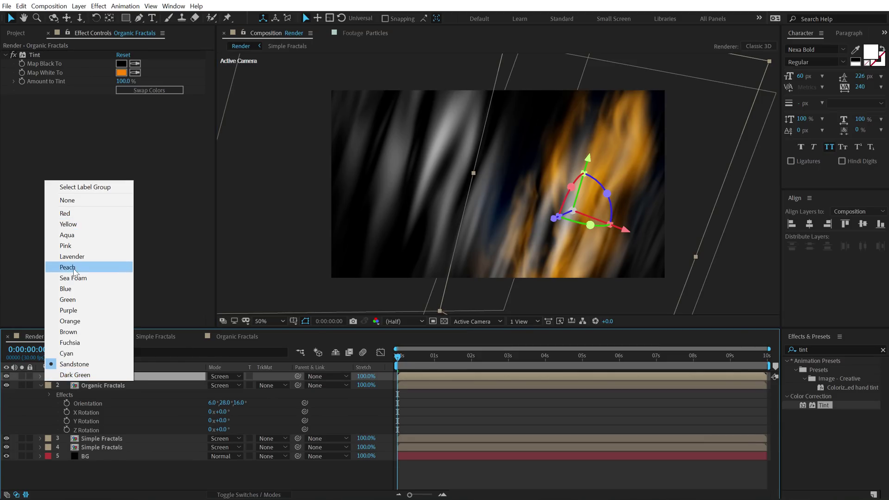
click(71, 288)
click(46, 385)
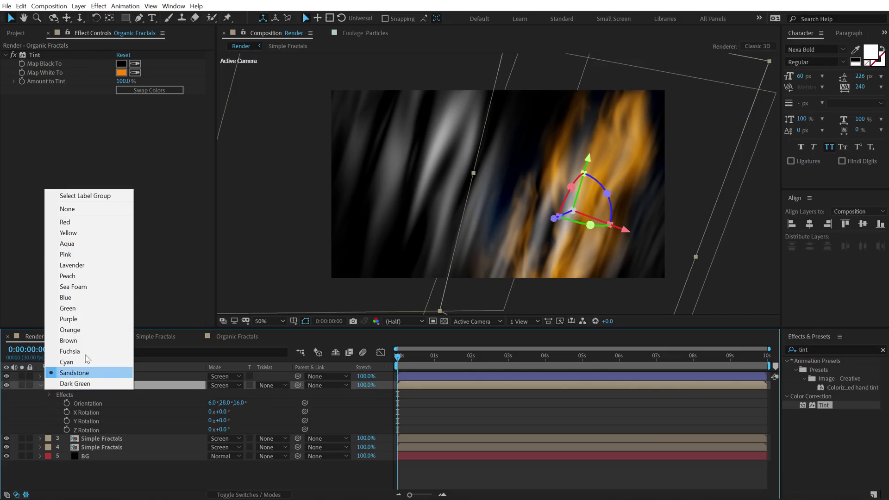
click(87, 235)
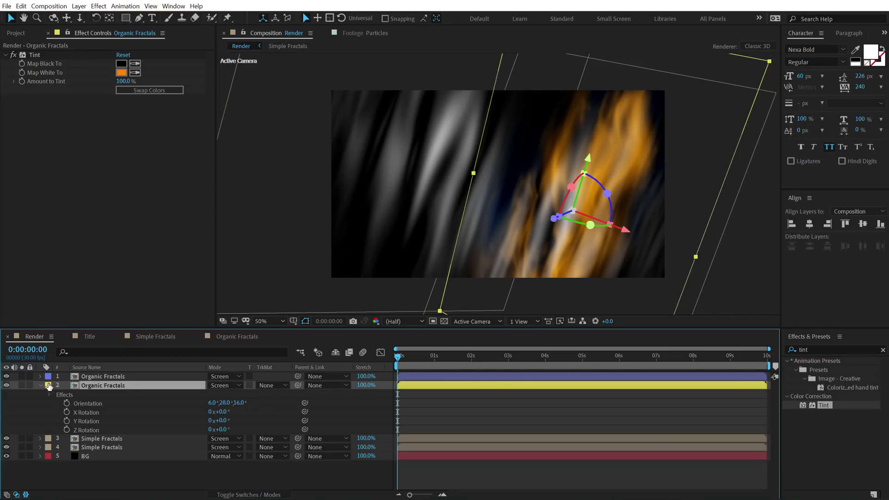
Move the blue-labelled Organic Fractals layer to the left part of the frame and map its Tint white to blue
click(92, 374)
drag(590, 163, 443, 151)
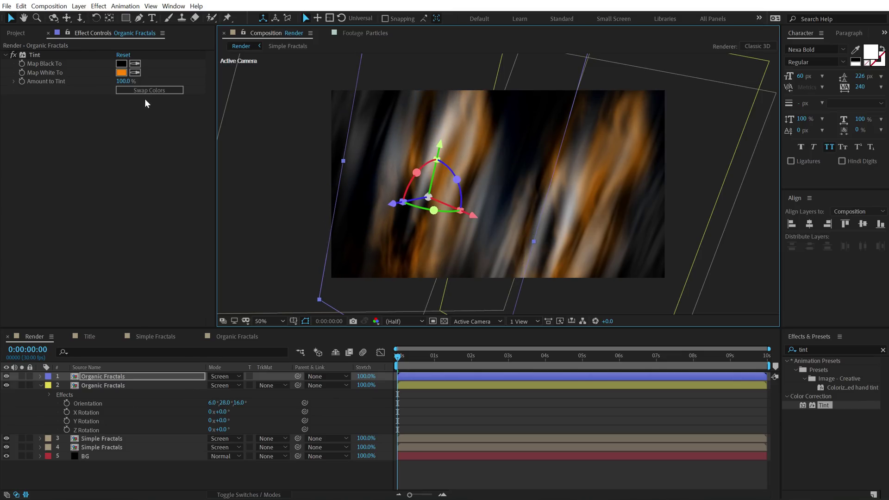
click(121, 73)
click(238, 235)
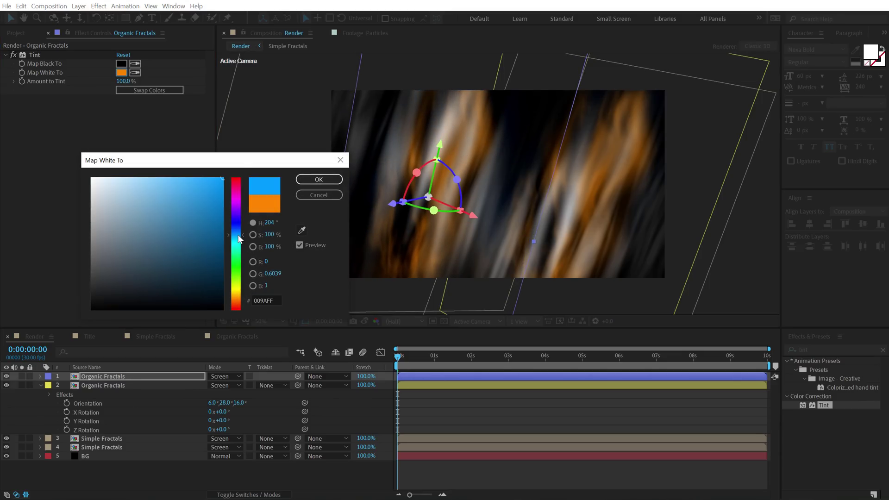
drag(233, 231, 236, 234)
click(307, 184)
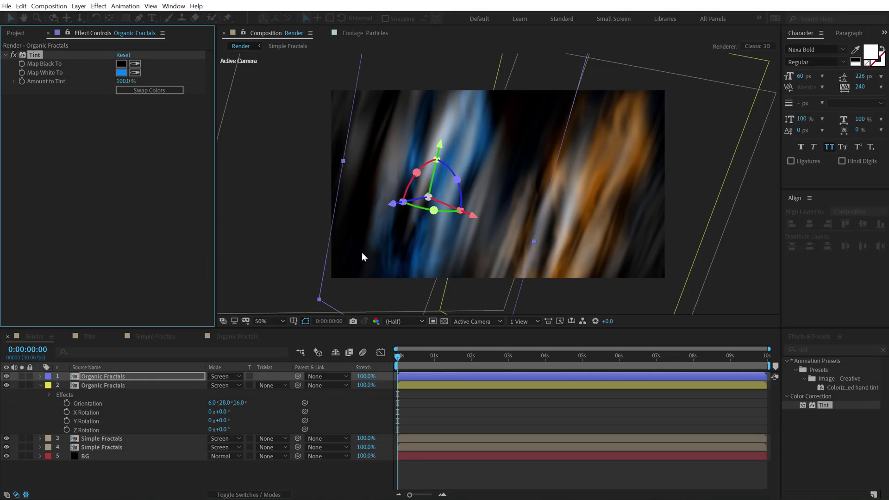
Rotate the blue Organic Fractals layer to an Orientation of 354°, 329°, 20° and flip it horizontally over the frame's left part
key(r)
drag(224, 385, 232, 385)
drag(188, 389, 241, 389)
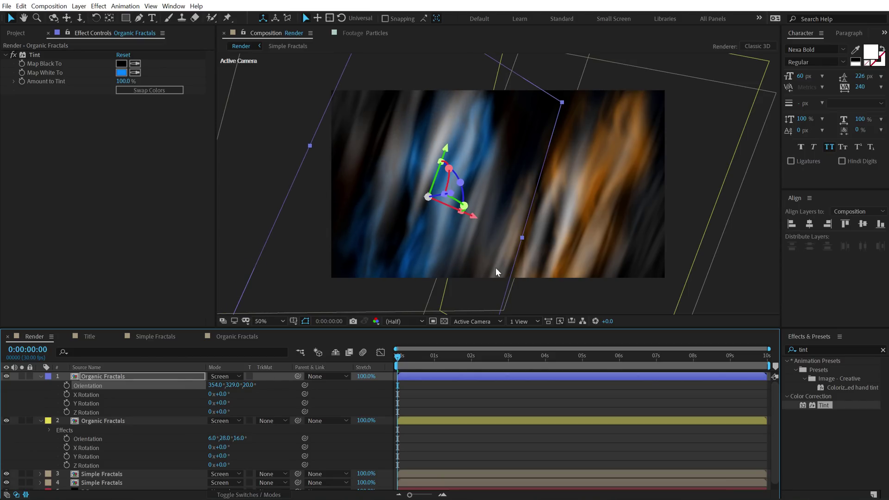
drag(526, 240, 309, 191)
drag(474, 221, 455, 215)
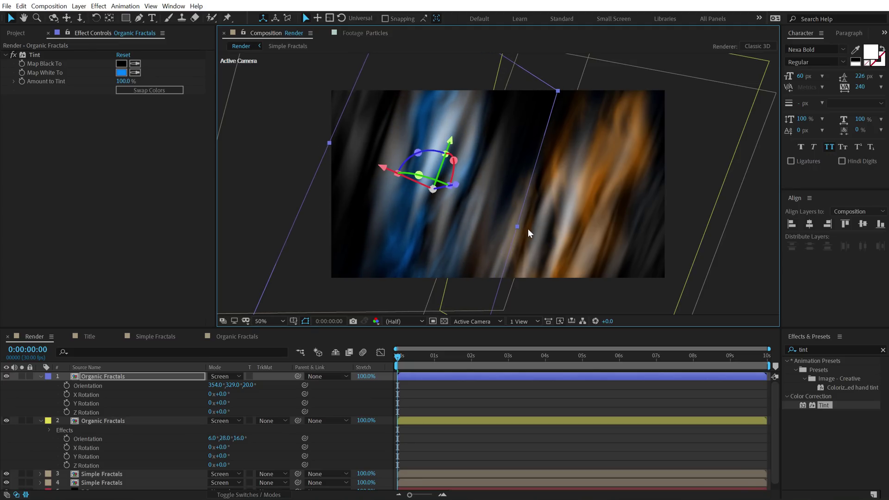
click(41, 377)
click(40, 387)
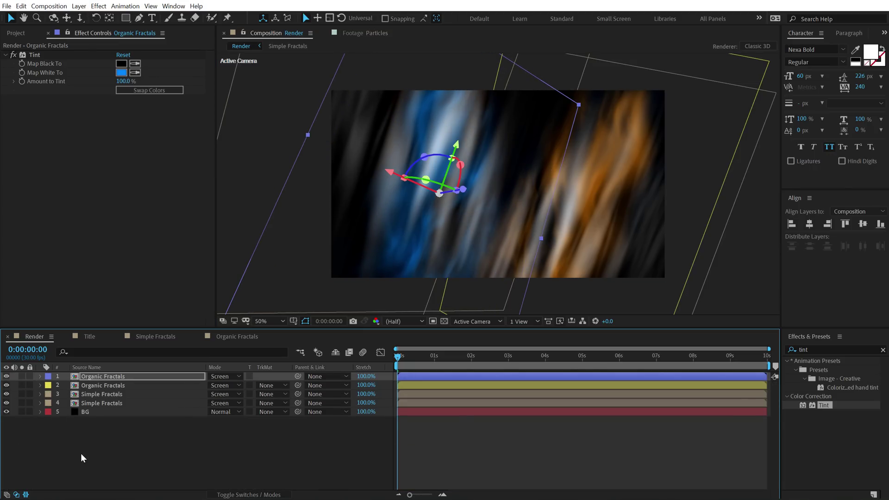
click(81, 456)
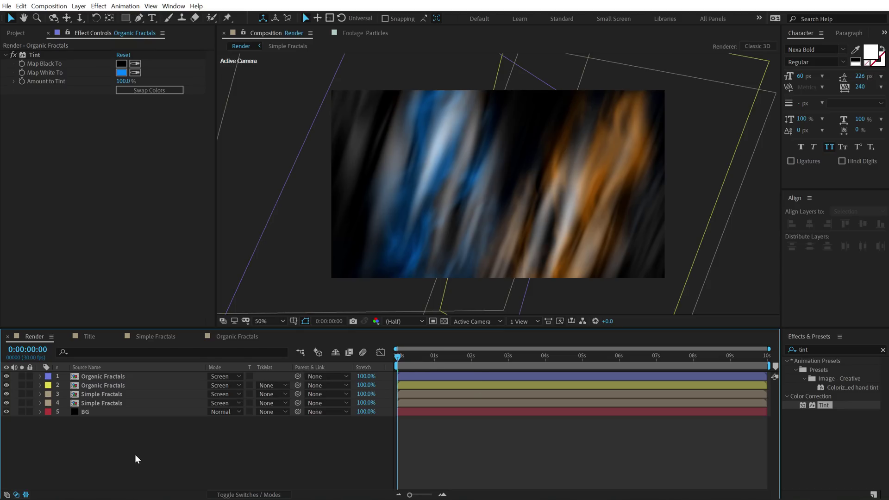
Create a black 1920 × 1080 px solid named Vig at the top of the Render composition
key(ctrl+y)
text(V)
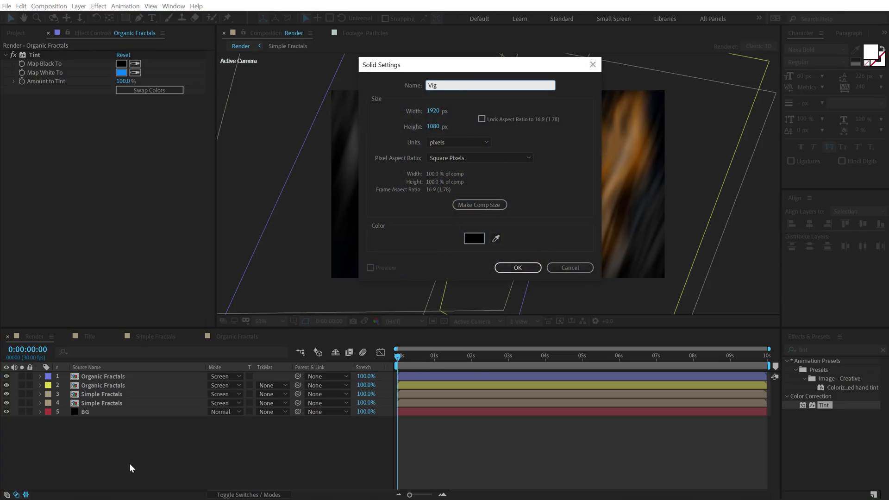
text(ig)
click(518, 267)
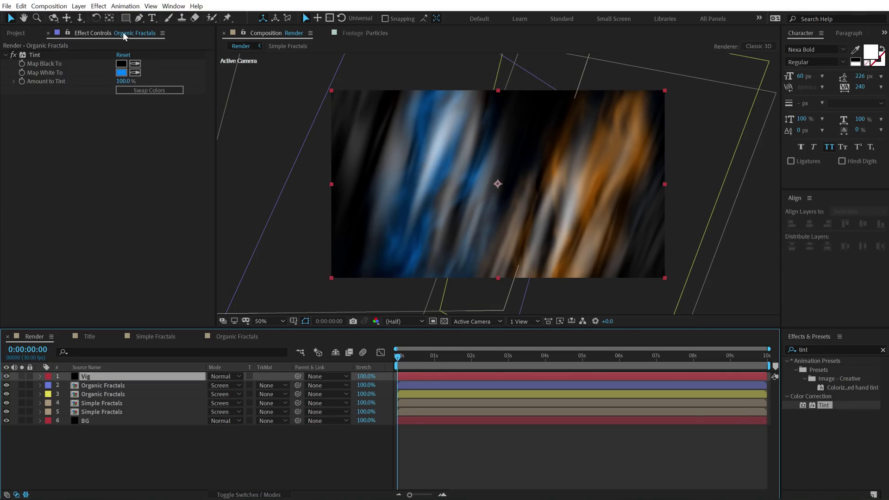
Draw a closed, rounded rectangular mask with the Pen tool on the Vig layer, slightly inside the frame's edges
click(139, 18)
drag(360, 109, 394, 107)
drag(525, 114, 550, 113)
drag(613, 143, 620, 165)
drag(622, 229, 613, 254)
click(529, 257)
drag(474, 259, 459, 257)
drag(377, 247, 363, 223)
click(359, 109)
drag(360, 109, 394, 112)
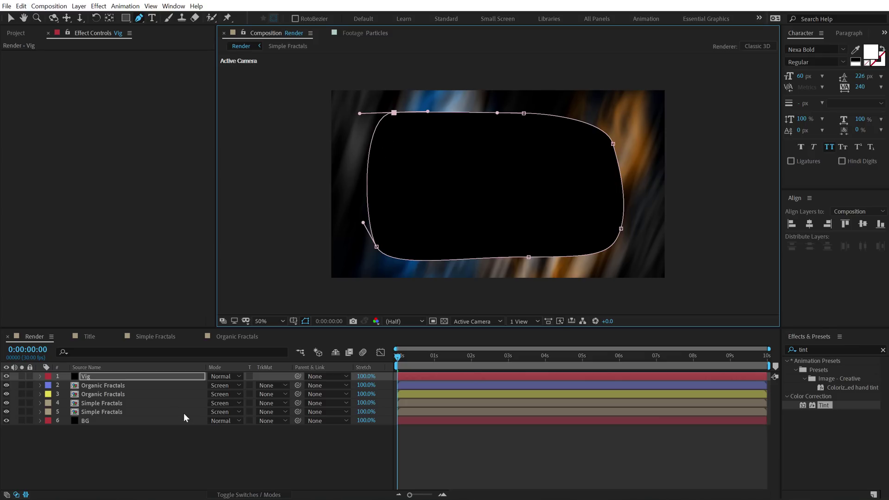
Invert the Vig layer's mask and set its Mask Feather to 419 pixels
key(m)
click(248, 385)
key(f)
drag(234, 394, 433, 378)
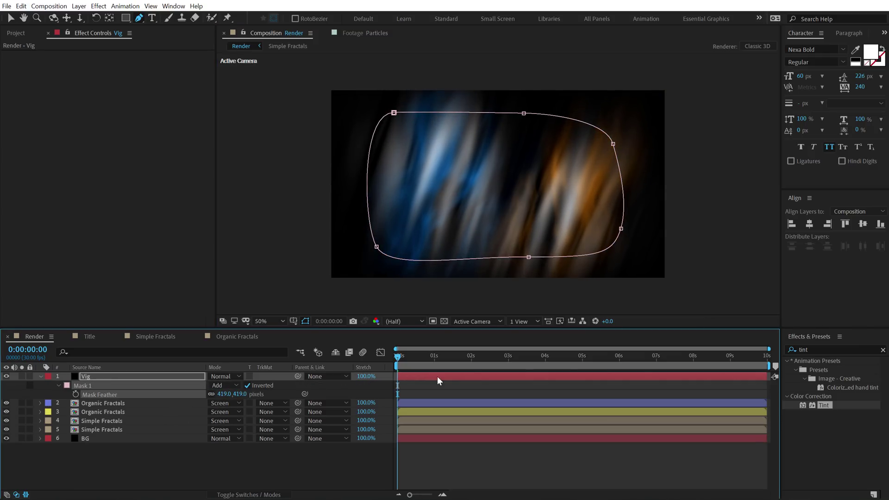
Lower the Vig layer's opacity to soften the vignette, and deselect the layer
key(t)
drag(218, 386, 181, 385)
click(188, 435)
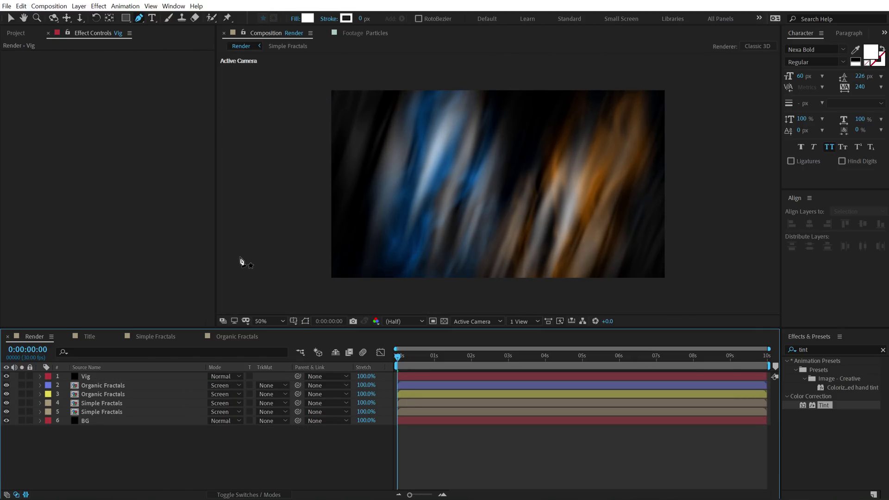
Add an adjustment layer above all the others and name it Glow
right_click(86, 450)
mouse_move(173, 347)
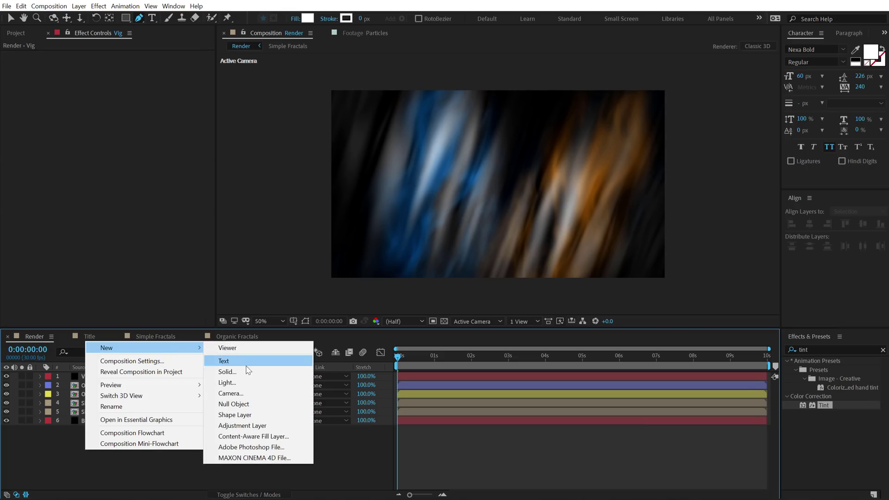
click(242, 426)
key(Return)
text(Glow)
key(Return)
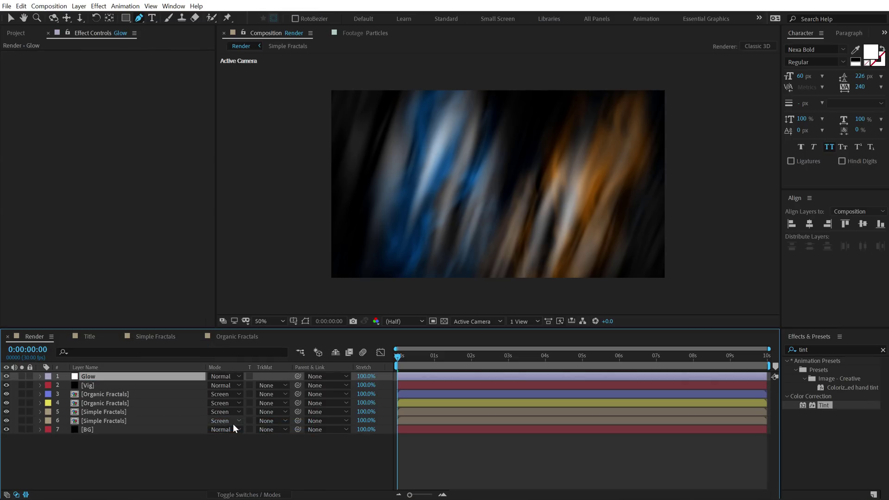
Apply the Stylize Glow effect to the Glow adjustment layer with a Glow Radius of 600 and a Glow Intensity of 1.3
click(825, 350)
text(glow)
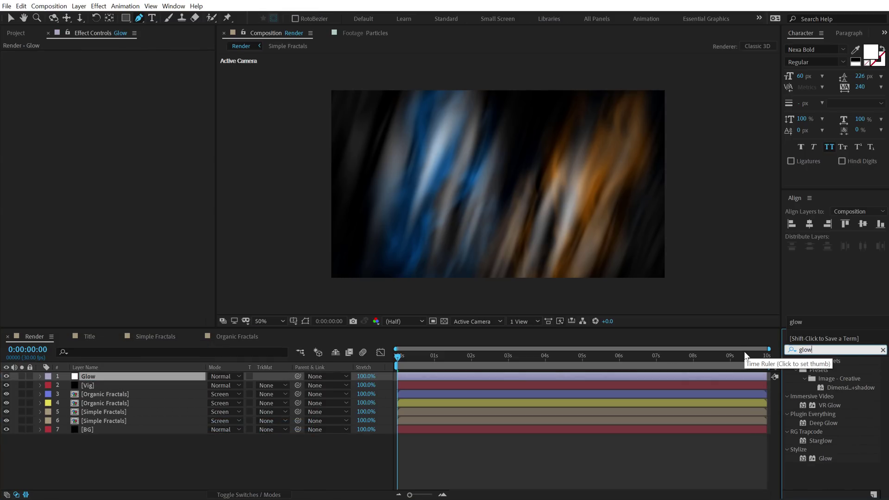
double_click(821, 459)
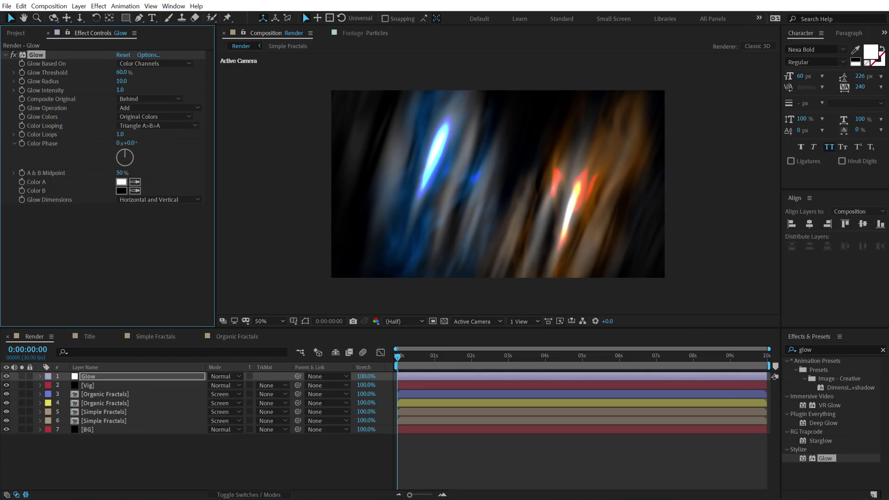
click(122, 82)
key(Return)
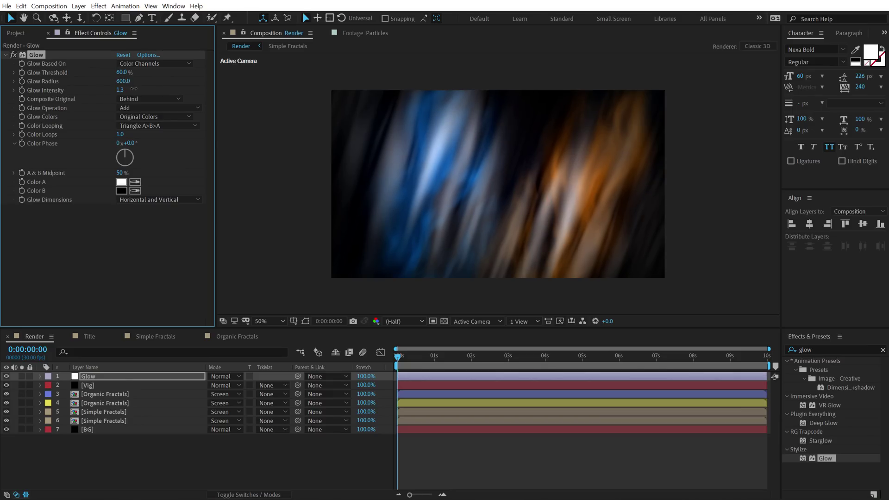
Add the Title composition as the top 3D layer of Render and move the current time to 0:00:04:26
click(20, 35)
click(52, 227)
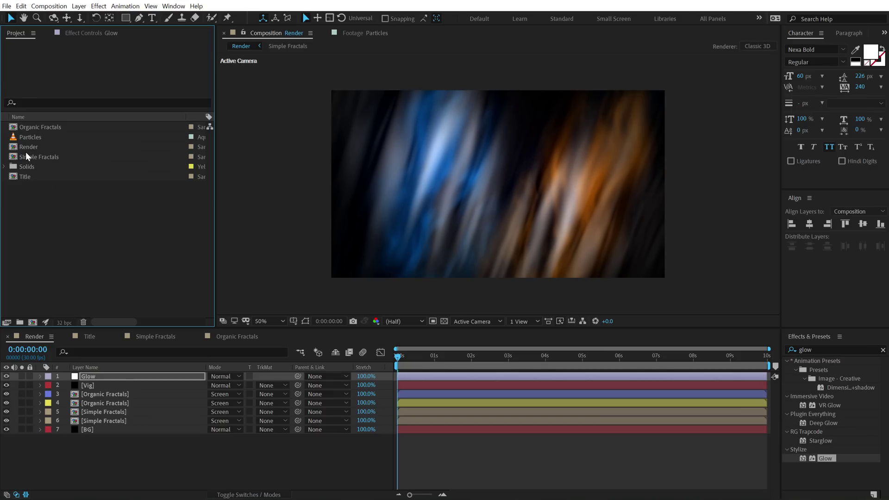
drag(32, 178, 116, 376)
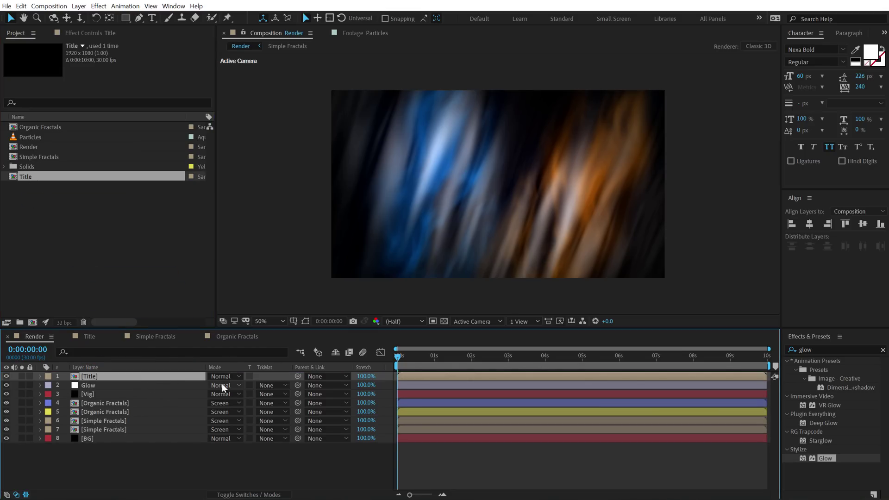
key(F4)
click(266, 377)
drag(412, 355, 570, 357)
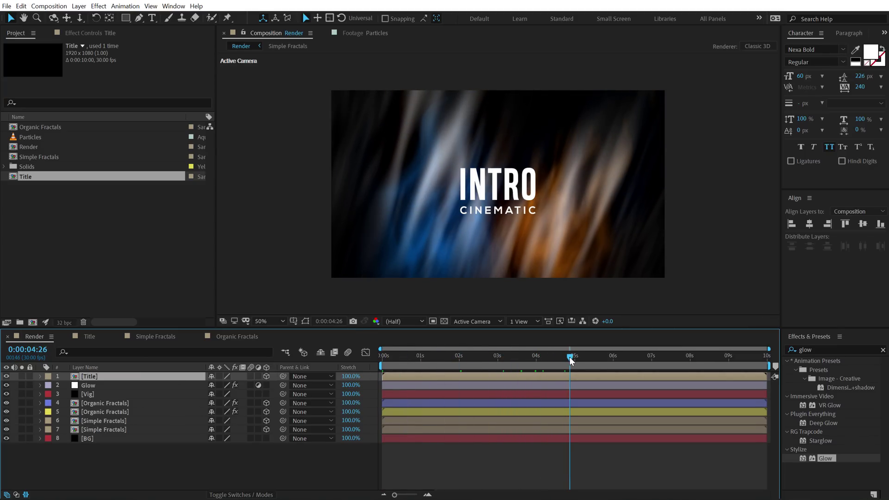
Shift the blue and the orange Organic Fractals layers upward so their streaks frame the title
click(103, 405)
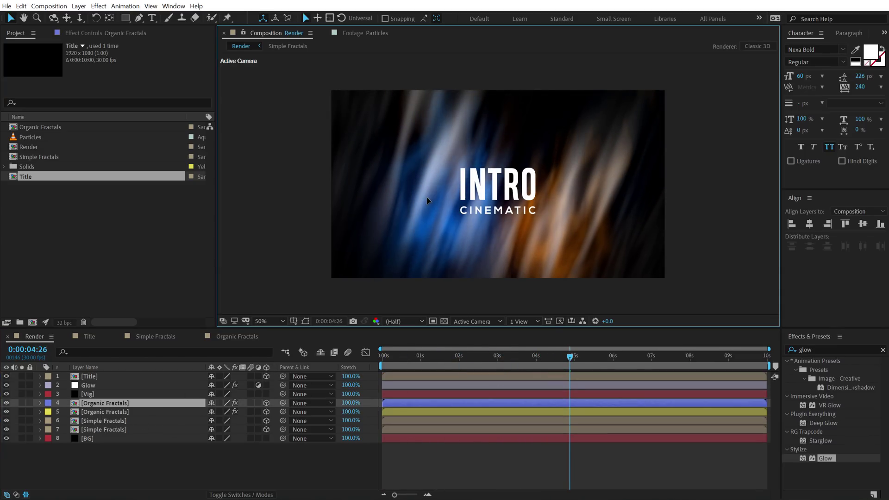
click(102, 403)
click(101, 412)
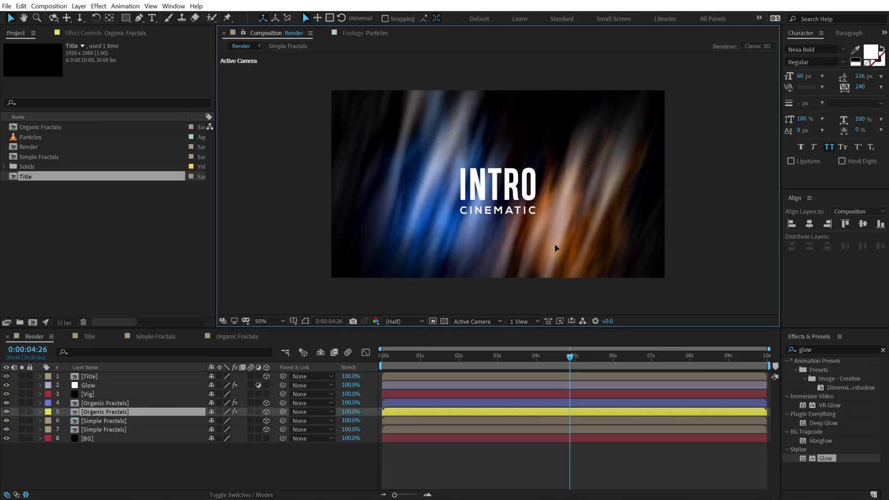
click(133, 459)
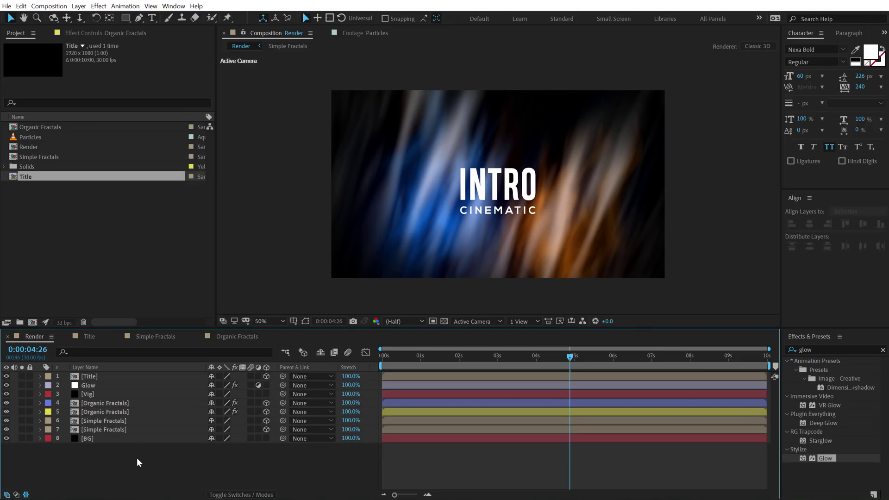
Apply the Gradient Ramp effect to the Title layer
click(89, 376)
click(818, 351)
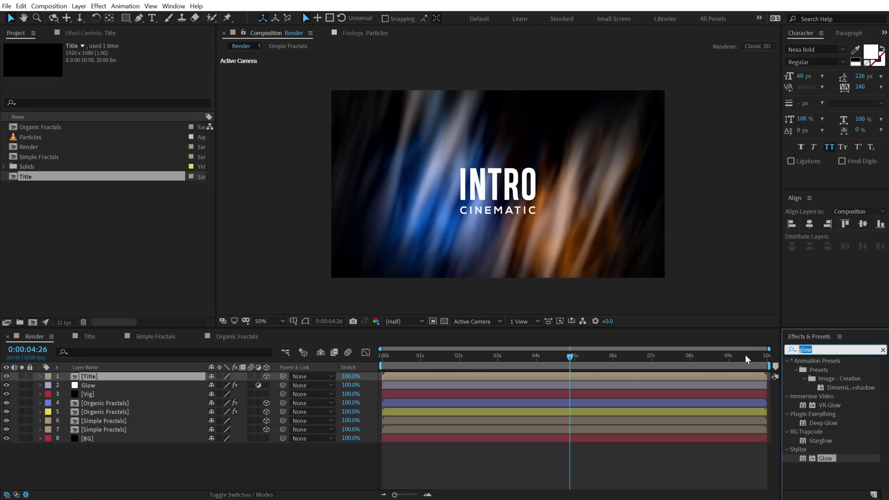
text(gra)
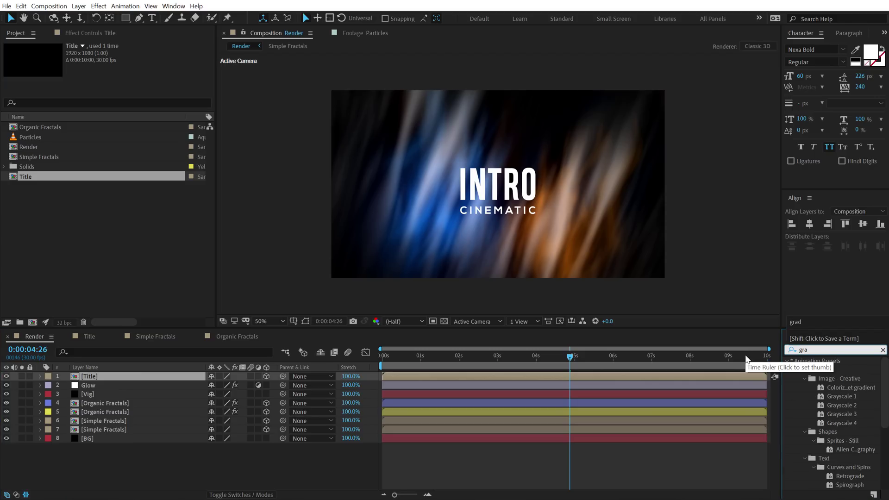
text(di)
double_click(837, 413)
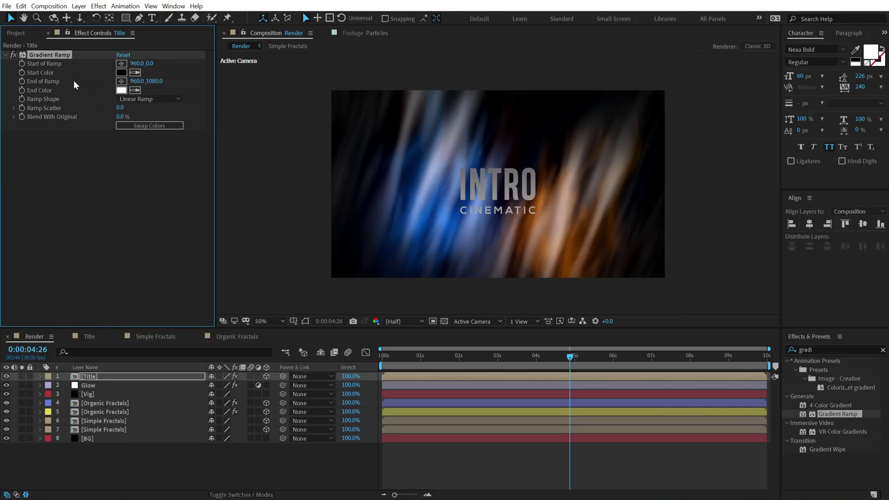
Swap the Gradient Ramp colors and place the ramp's start at 960, 394 and its end at 960, 1126
click(55, 57)
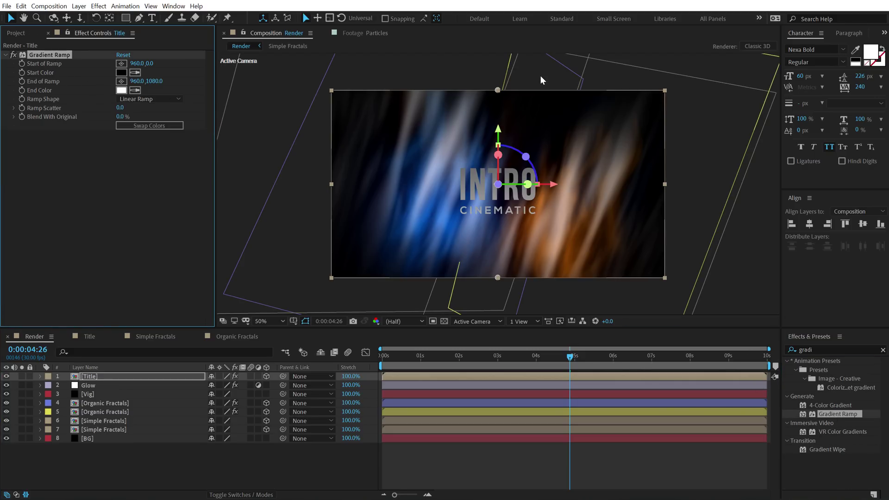
drag(499, 89, 499, 168)
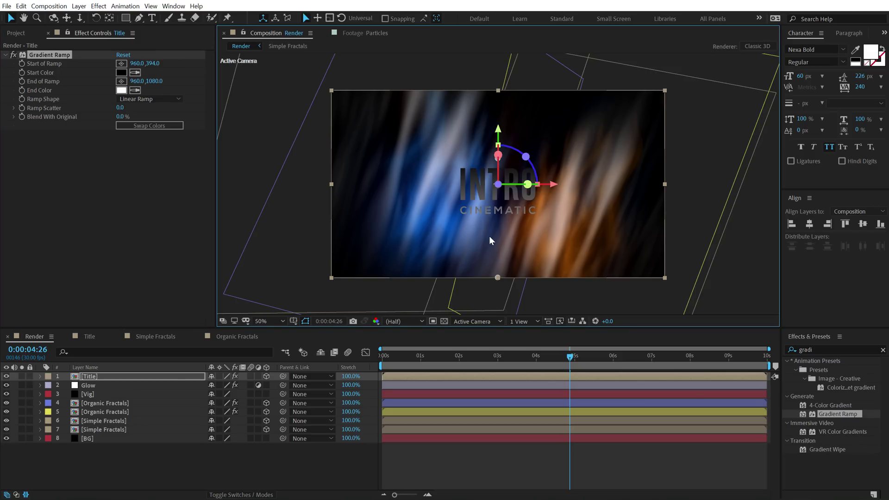
click(126, 126)
drag(499, 277, 500, 292)
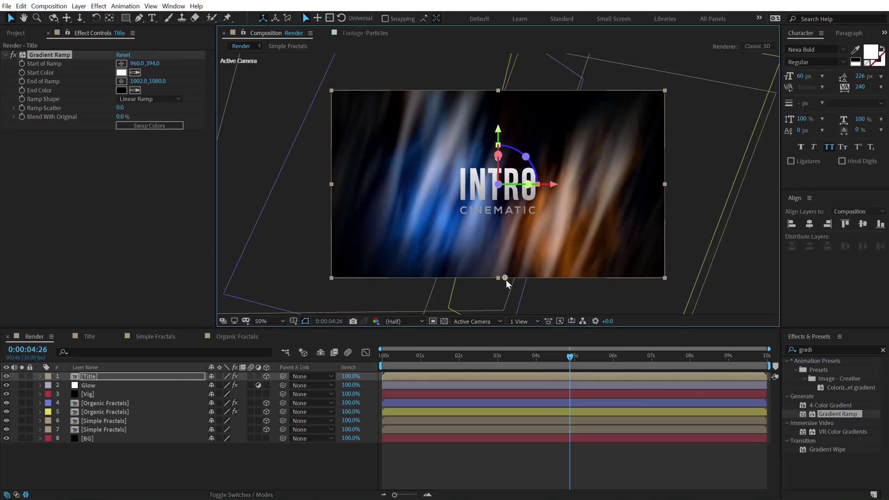
Set the Title layer's opacity to 90%
click(91, 379)
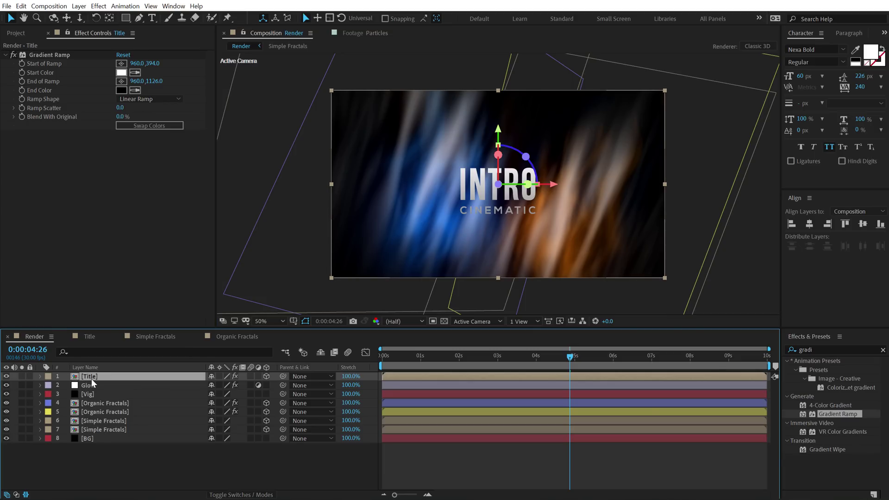
key(t)
click(214, 387)
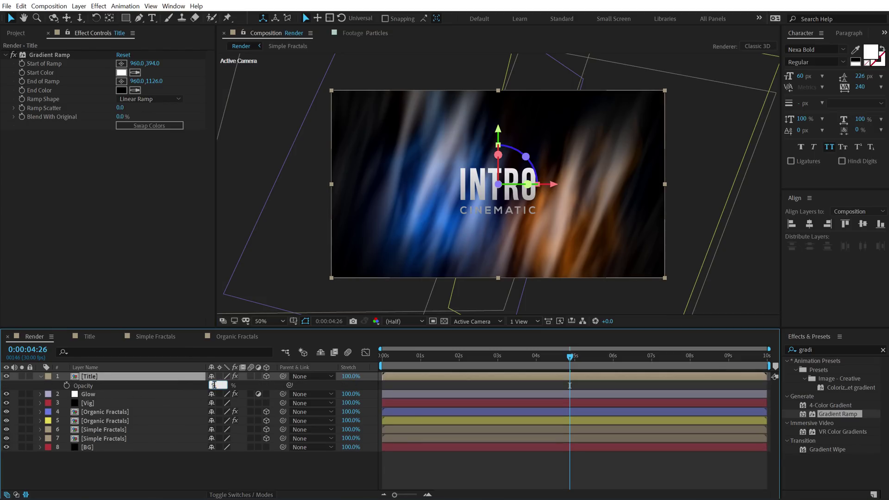
text(90)
key(Return)
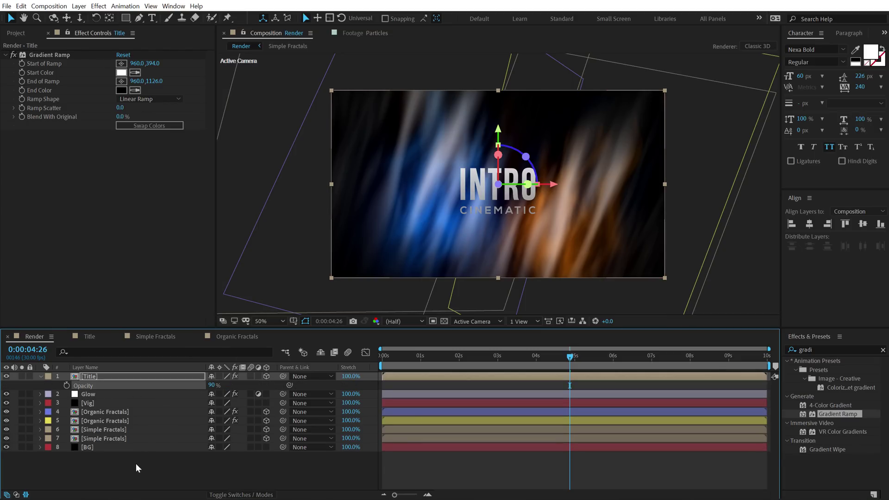
Duplicate the blue Organic Fractals layer, scale the copy to -34.7, 49.1, 61.0% and place it behind the title's upper left
click(119, 412)
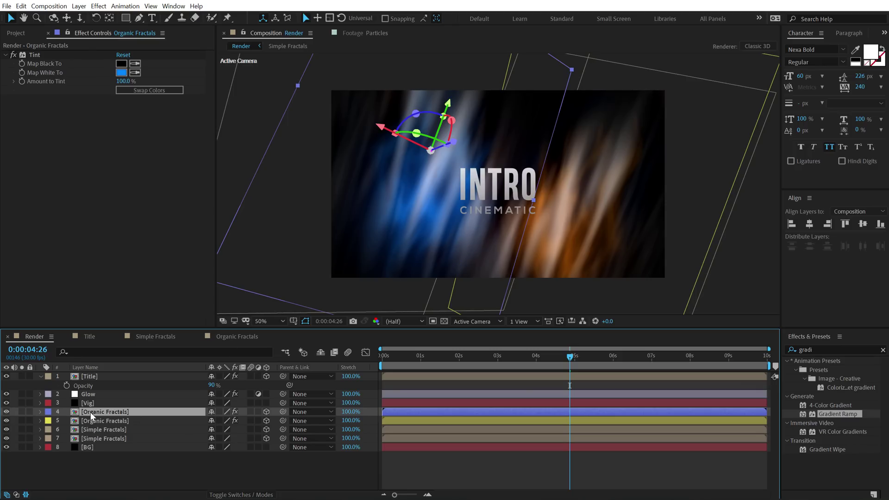
key(ctrl+d)
drag(533, 199, 460, 190)
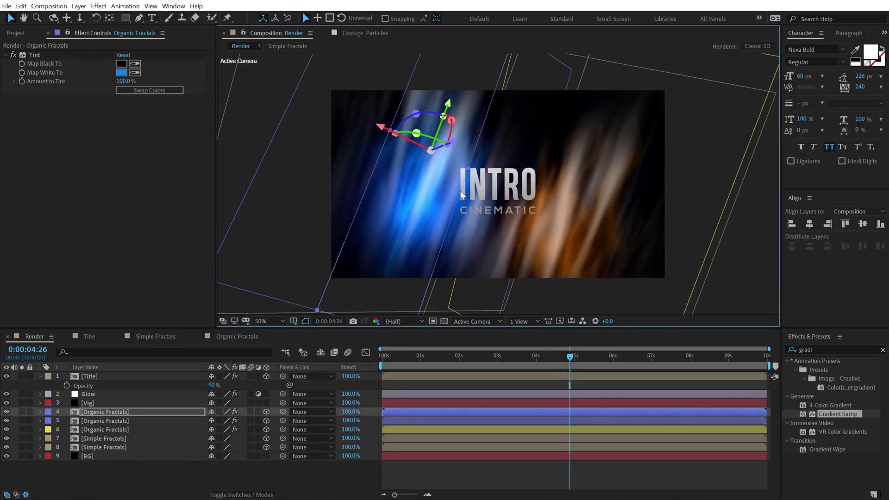
key(s)
drag(239, 420, 222, 420)
mouse_move(424, 185)
mouse_down()
mouse_move(495, 170)
mouse_move(516, 156)
mouse_up()
drag(518, 92, 545, 96)
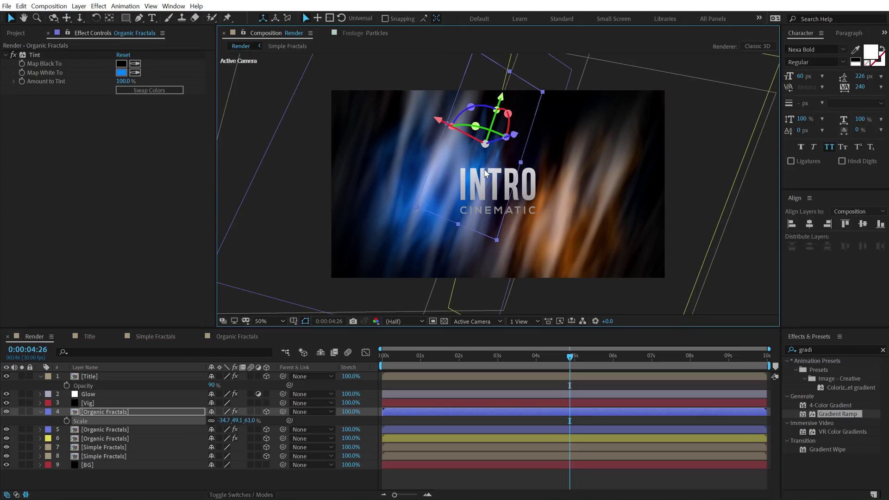
Nudge the small blue copy into place, duplicate the orange Organic Fractals layer, scale it to 32.3, 48.0, 48.0% and place it behind the title's upper right
drag(485, 160, 480, 163)
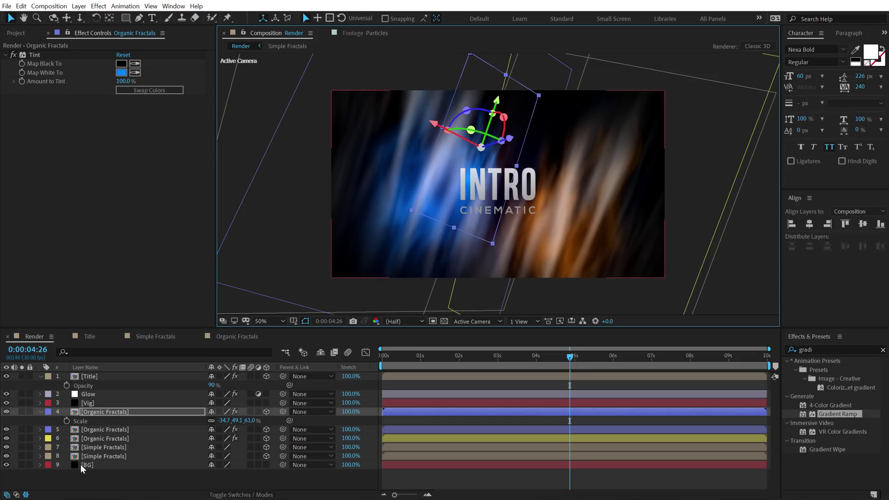
click(91, 439)
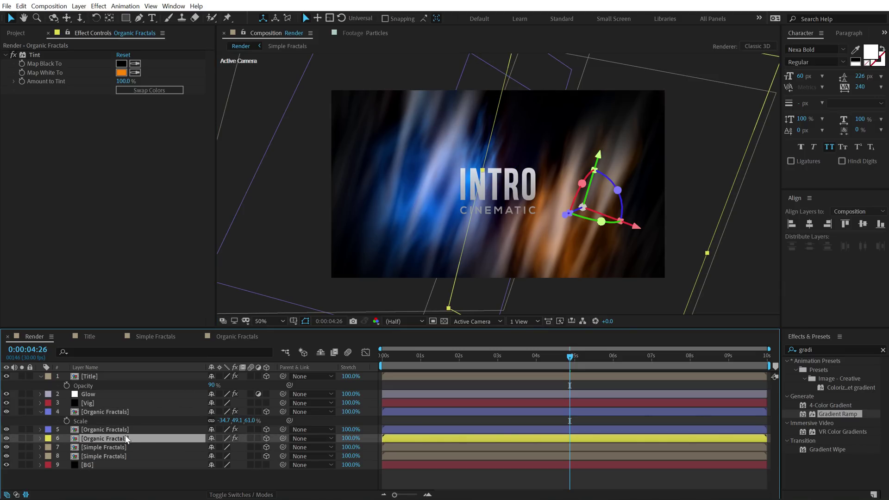
key(ctrl+d)
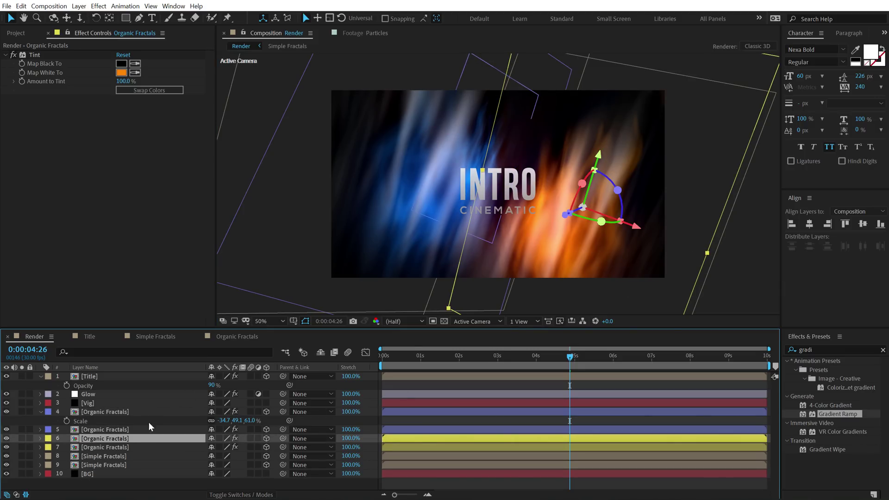
key(s)
drag(251, 448, 223, 447)
drag(552, 263, 505, 137)
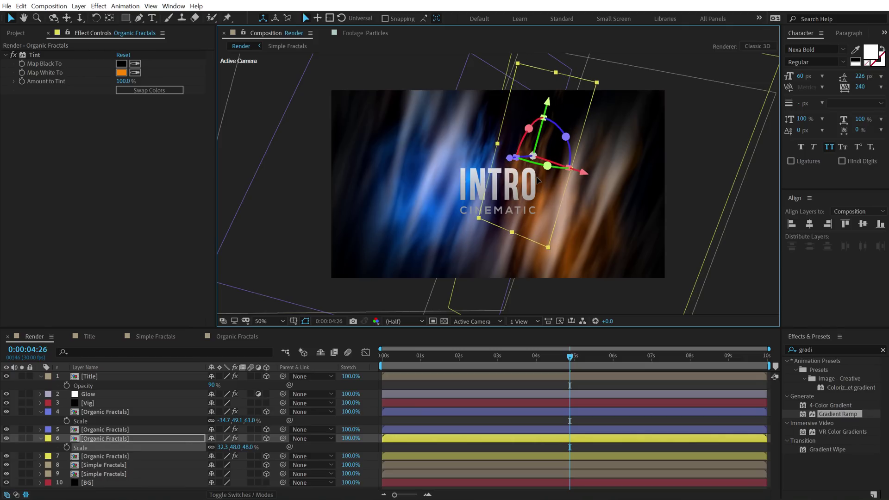
Duplicate the small orange Organic Fractals layer and place the copy over the orange streaks to the title's lower right
key(ctrl+d)
drag(537, 181, 612, 265)
key(Return)
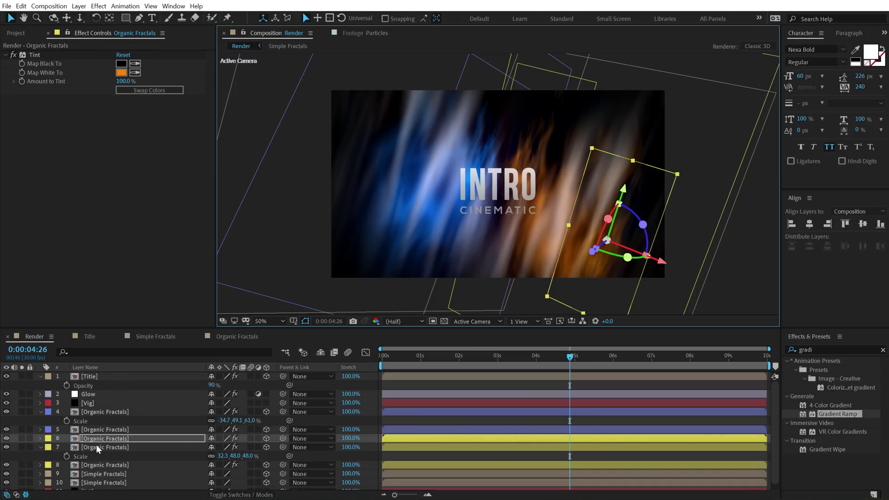
Duplicate the small blue Organic Fractals layer and place the copy just below the title's left half
click(98, 410)
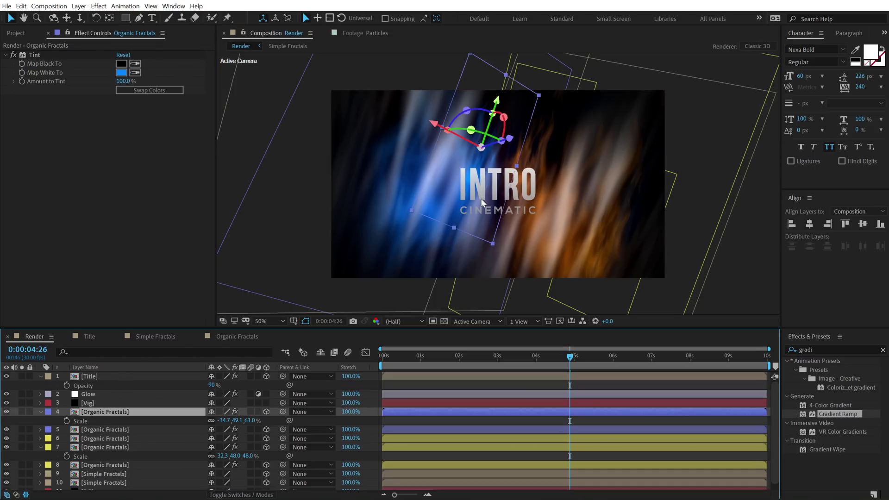
key(ctrl+d)
drag(465, 167, 449, 262)
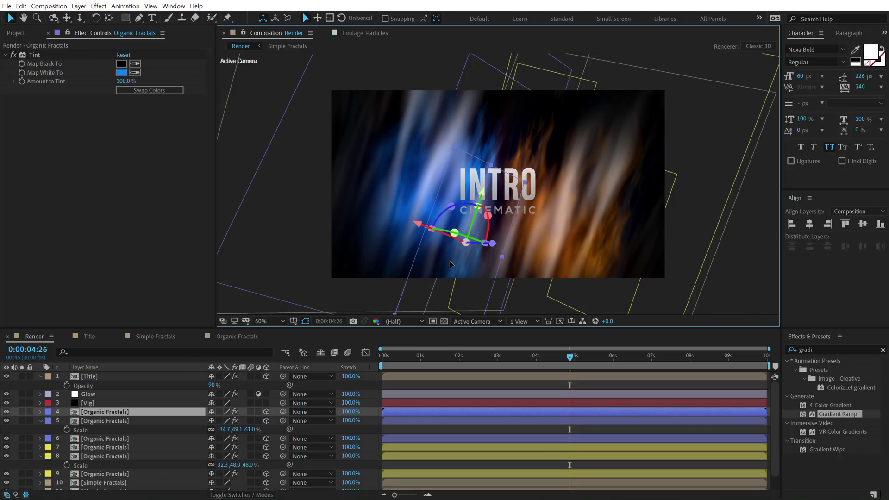
click(449, 388)
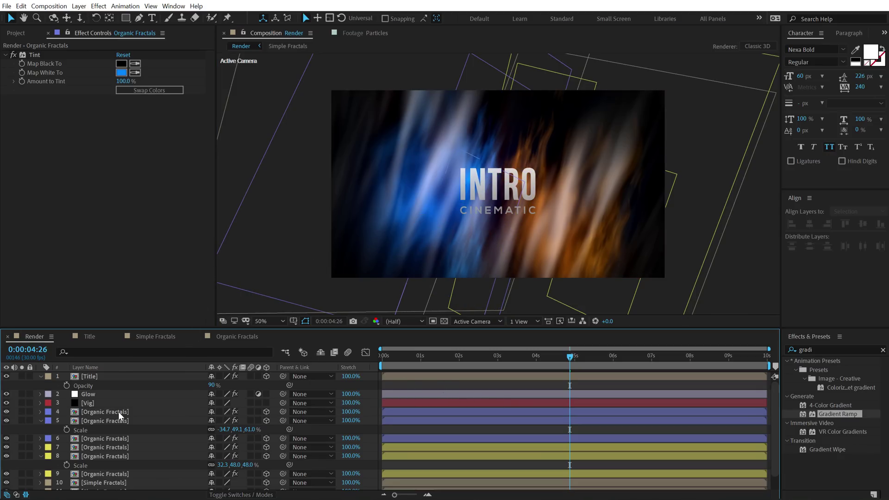
Collapse the revealed properties of all layers in the Render composition
key(ctrl+a)
key(u)
click(97, 486)
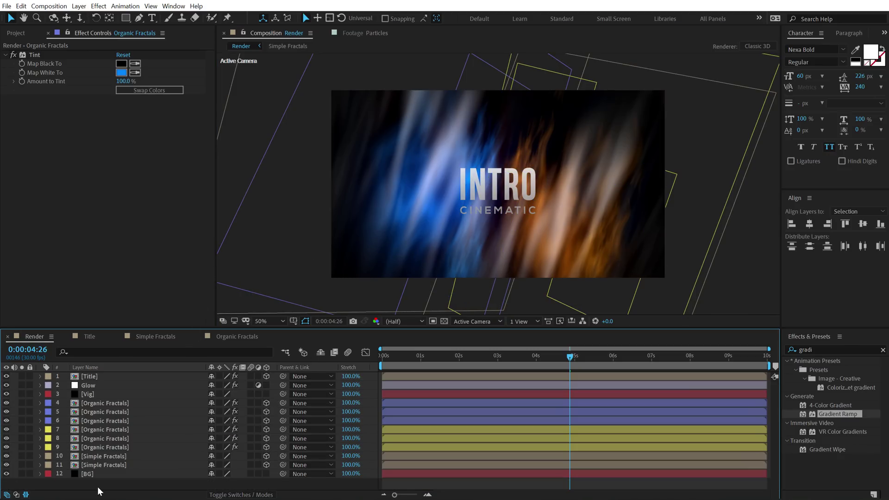
Add a new adjustment layer above all the other layers and name it CC
right_click(93, 482)
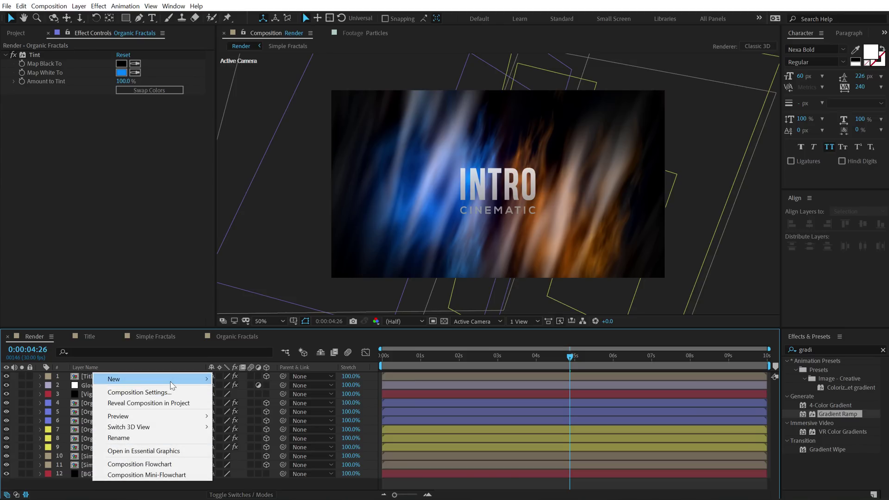
mouse_move(172, 380)
click(228, 456)
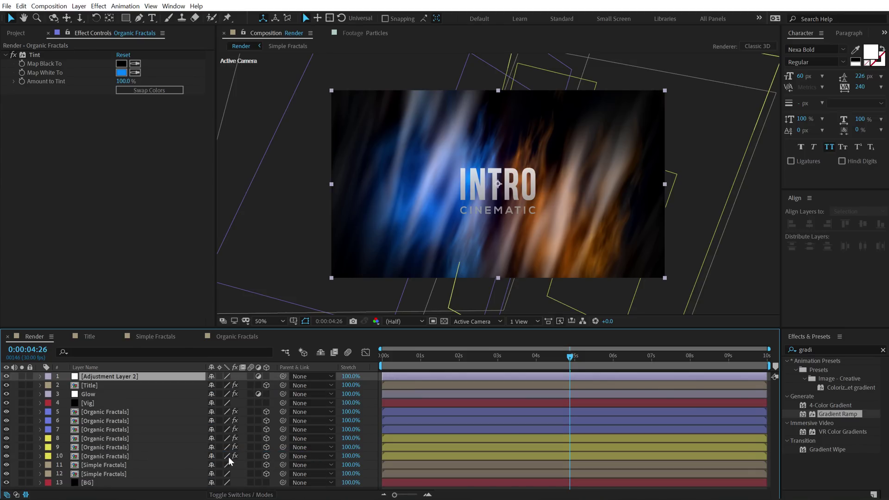
key(Return)
text(CC)
key(Return)
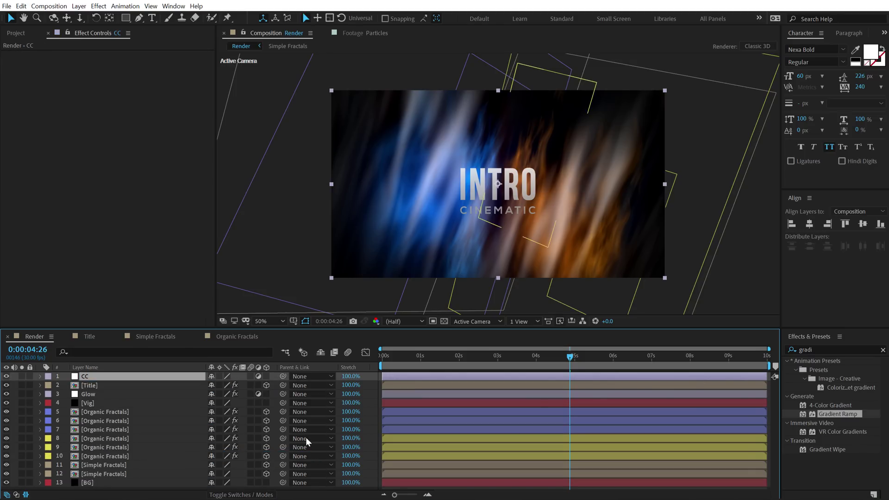
Apply the Curves effect to the CC layer and shape the RGB curve into a gentle S for more contrast
double_click(803, 348)
text(c)
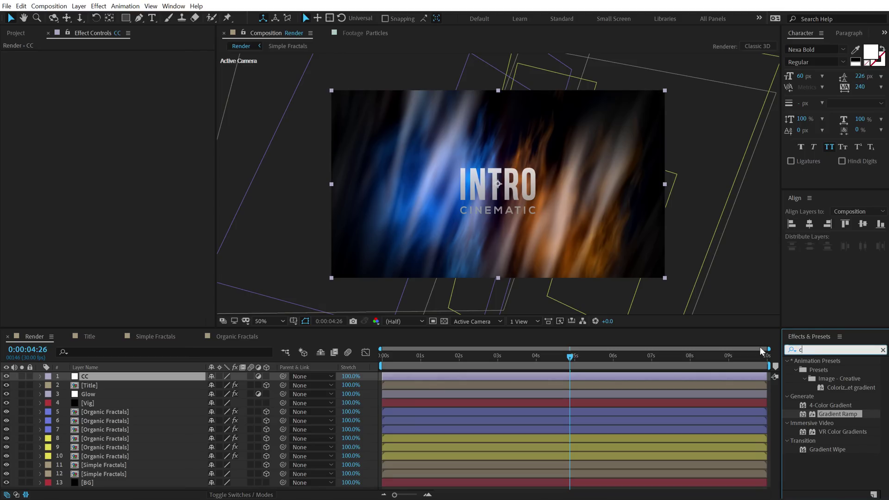
text(urv)
drag(831, 405, 98, 355)
drag(58, 191, 60, 194)
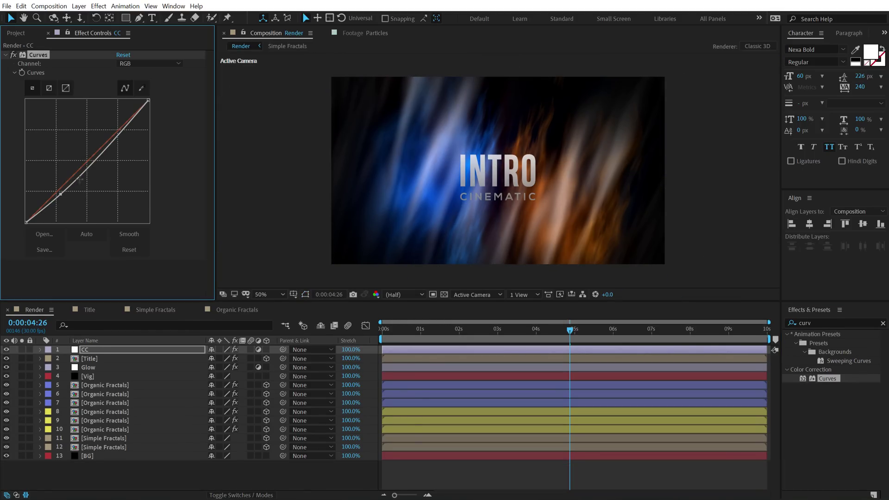
drag(117, 134, 111, 131)
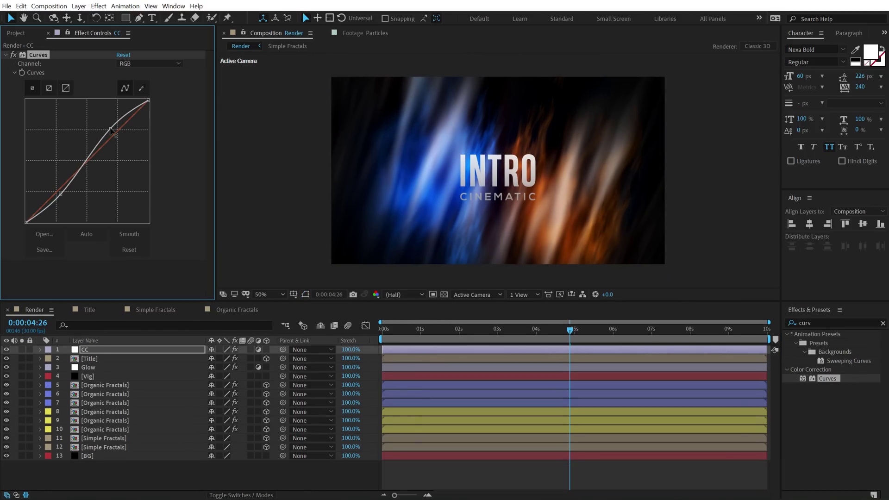
Raise the Blue channel's curve slightly through the midtones in the CC layer's Curves effect
click(142, 64)
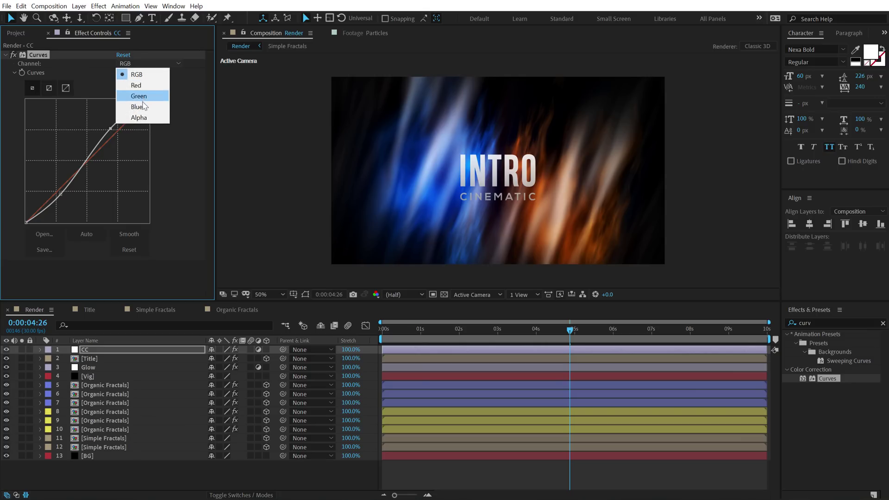
click(139, 102)
mouse_move(147, 101)
mouse_down()
mouse_move(154, 108)
mouse_move(142, 107)
mouse_up()
key(ctrl+z)
click(124, 128)
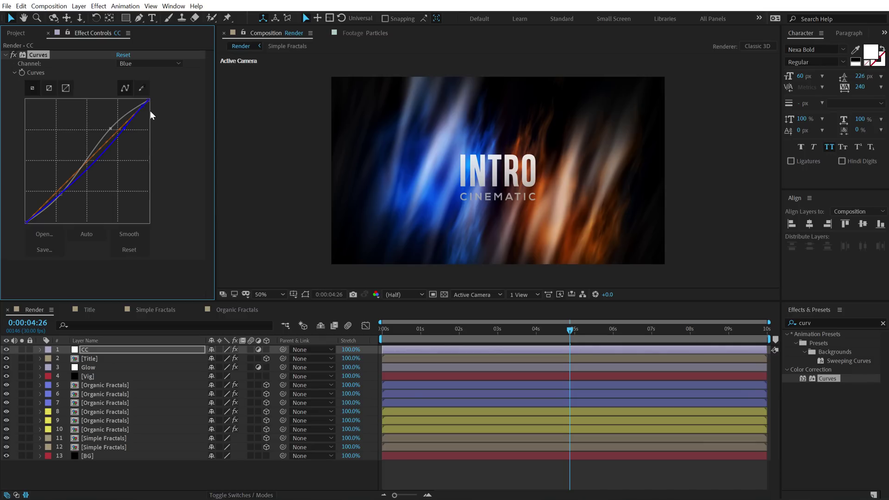
mouse_move(149, 100)
mouse_down()
mouse_move(154, 110)
mouse_move(151, 102)
mouse_up()
drag(99, 148, 96, 146)
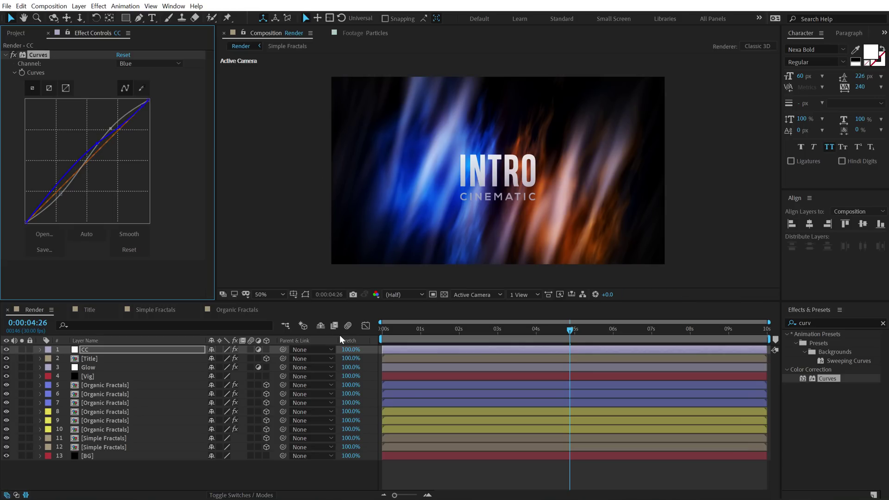
Add another adjustment layer to the Render composition and name it Blur
click(113, 468)
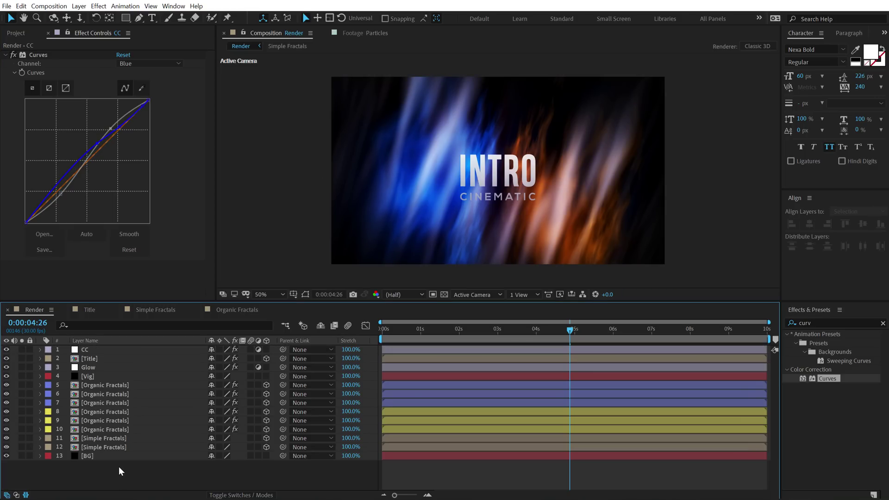
right_click(118, 466)
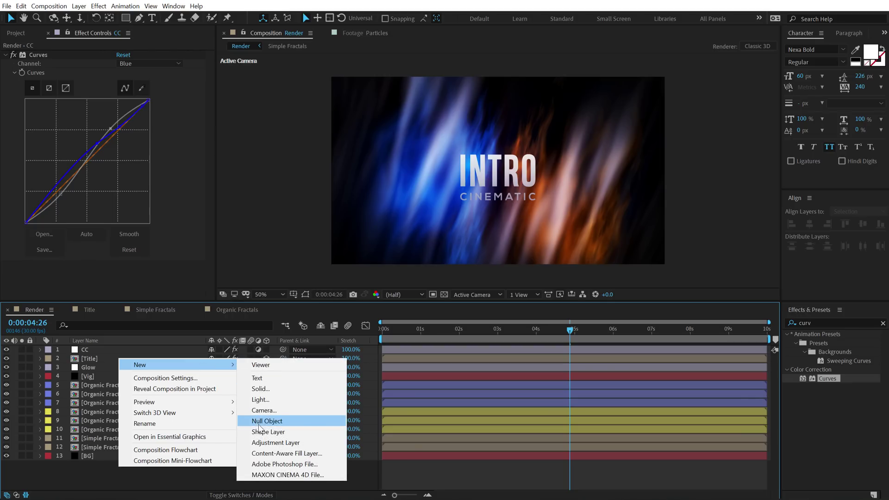
click(262, 442)
key(Return)
text(Blur)
key(Return)
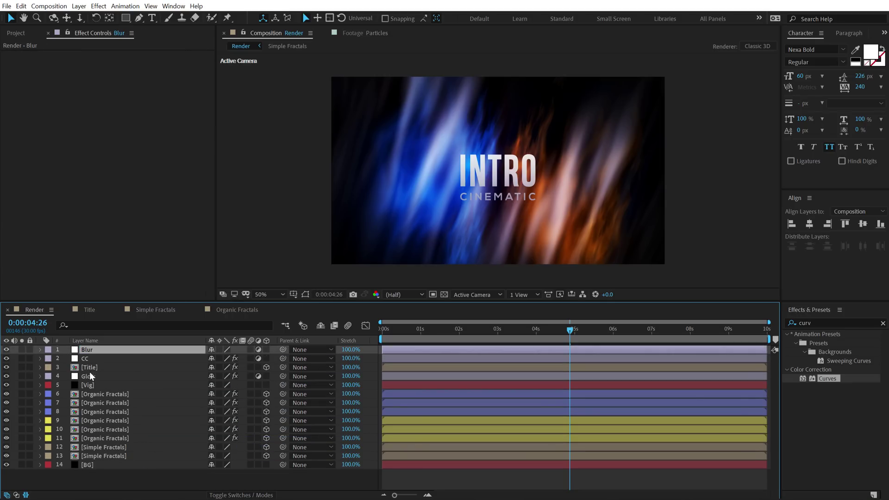
Apply Fast Box Blur to the Blur layer and move the layer directly below CC
drag(818, 323, 722, 324)
text(fast)
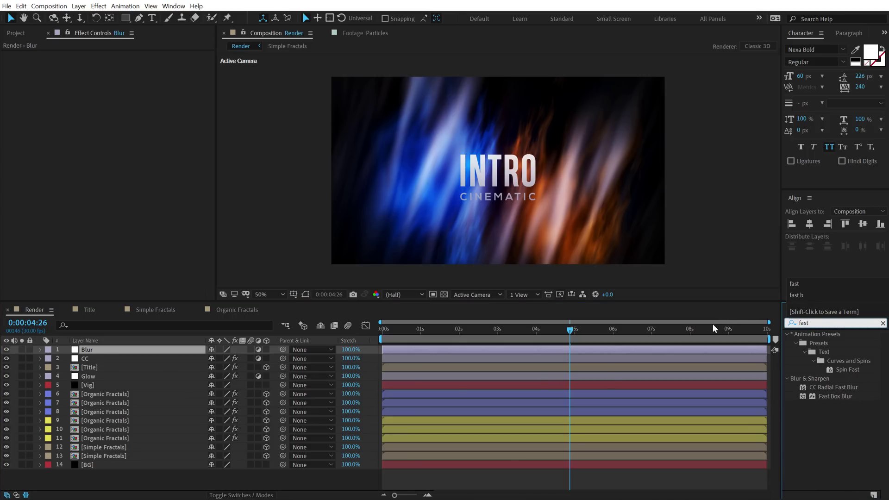
drag(837, 394, 437, 348)
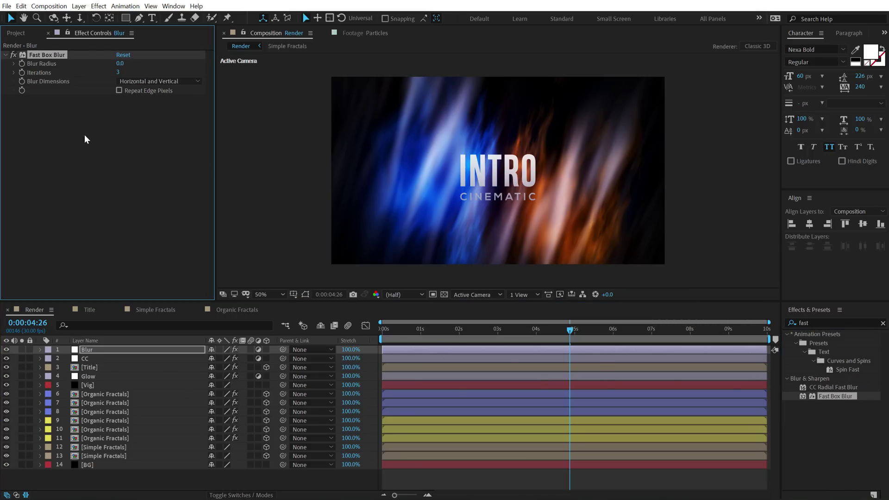
drag(89, 348, 88, 360)
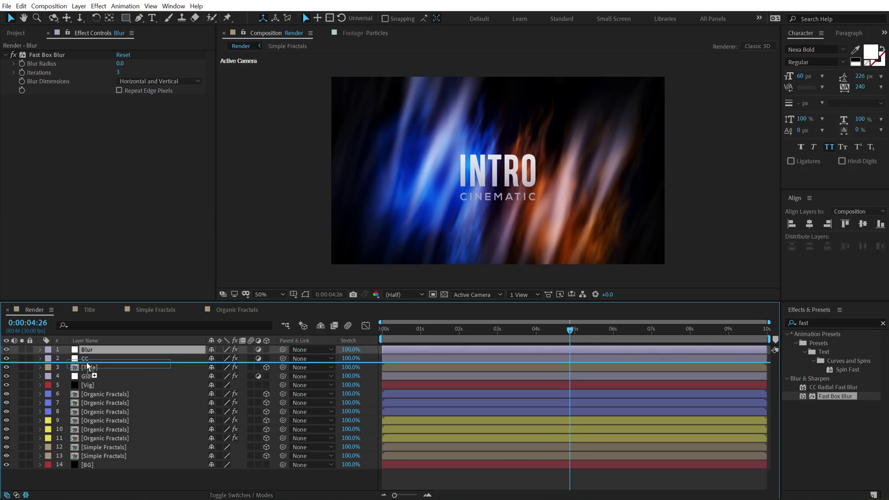
Enable Repeat Edge Pixels for the Fast Box Blur, with 1 iteration and a blur radius of 50
click(119, 91)
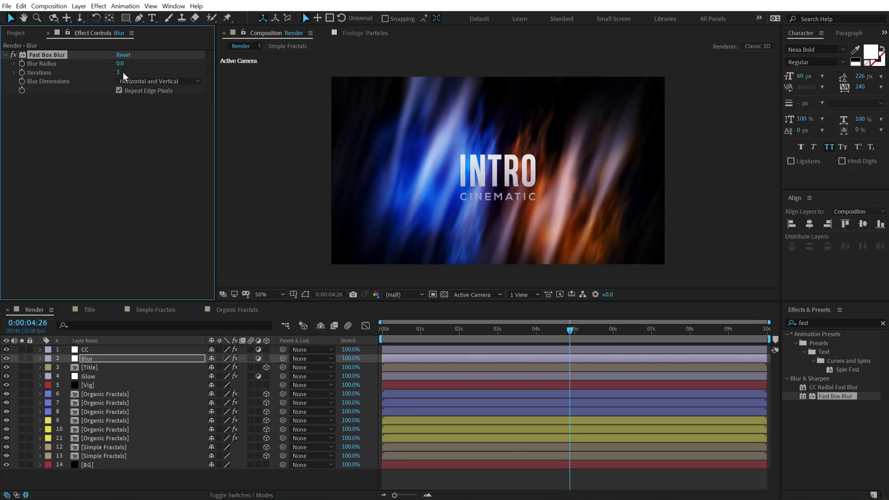
drag(119, 73, 119, 72)
click(121, 64)
text(50)
key(Return)
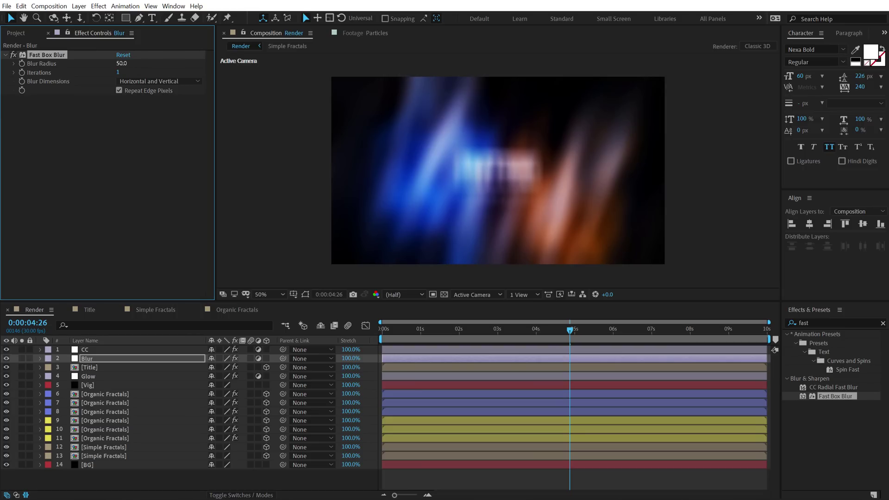
click(121, 135)
Set the Blur layer's opacity to 20%
click(94, 360)
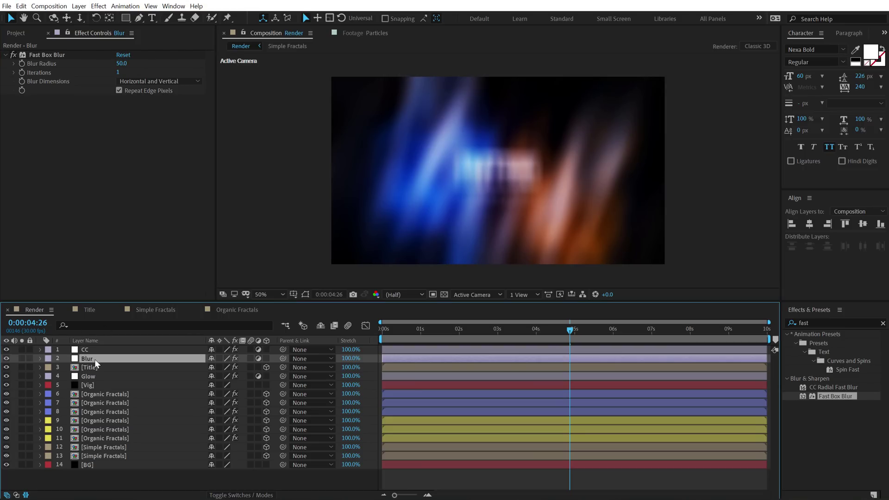
key(t)
click(209, 368)
text(29)
key(Return)
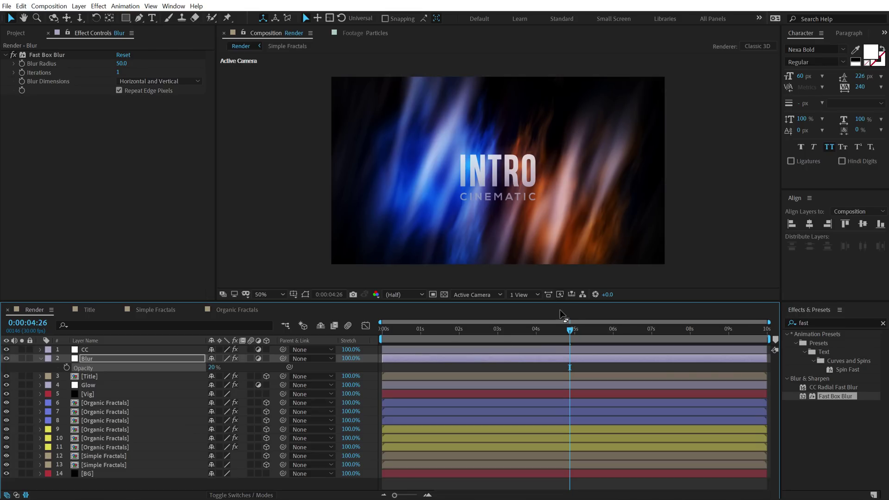
Compare the title close up with Fast Box Blur off and on, and scrub the Render timeline to 0:00:04:16
scroll(532, 223, up, 1)
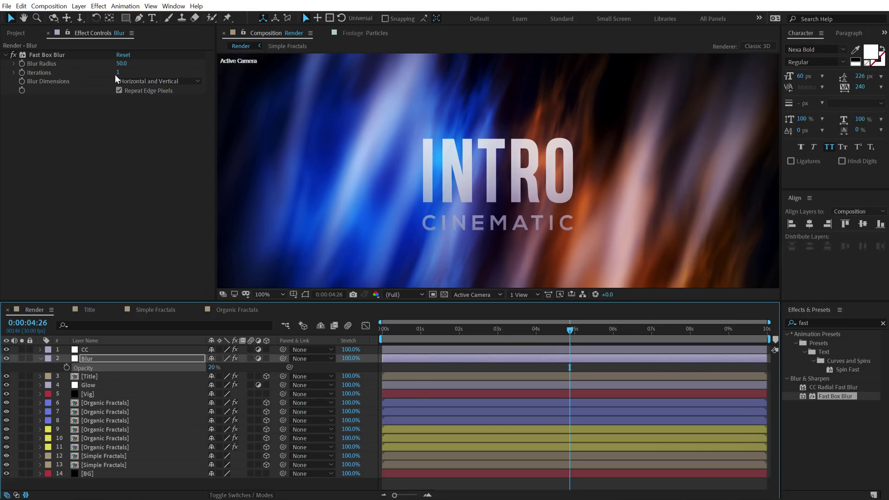
click(13, 54)
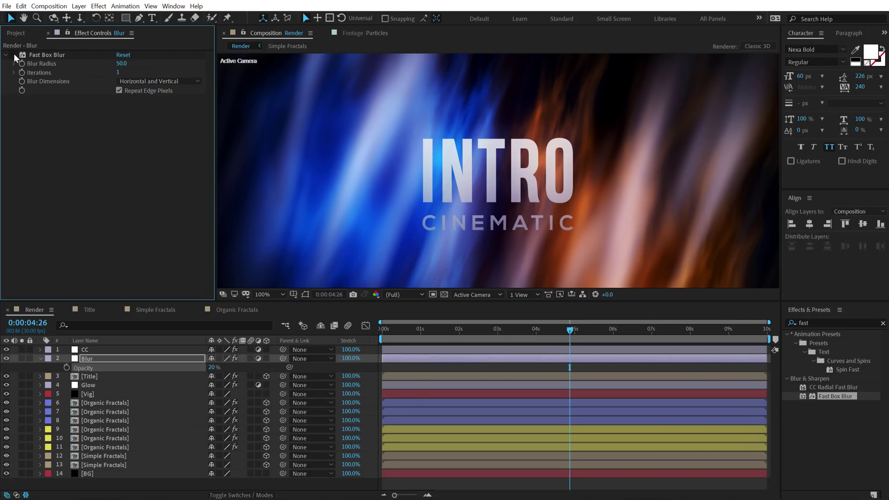
click(14, 54)
click(14, 54)
click(14, 54)
scroll(533, 214, down, 1)
drag(510, 201, 532, 201)
click(40, 358)
drag(391, 326, 557, 333)
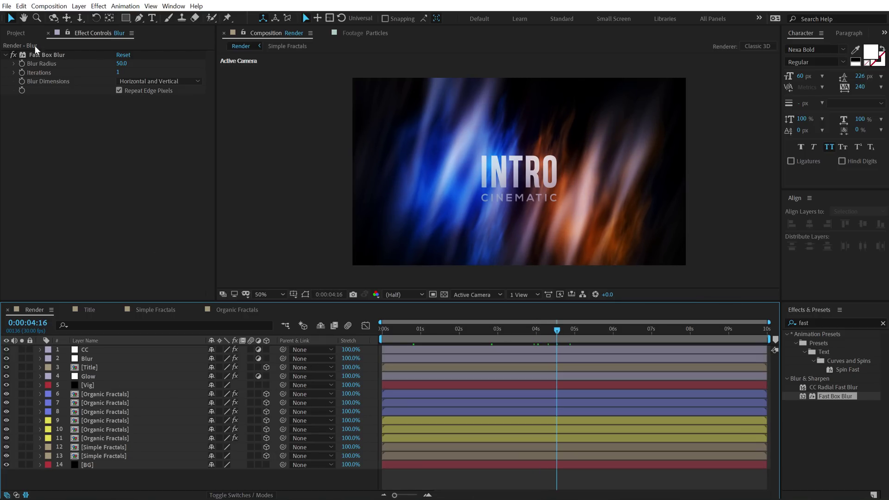
Cycle the project's color depth through the other bit depths and back to 32 bpc
click(16, 31)
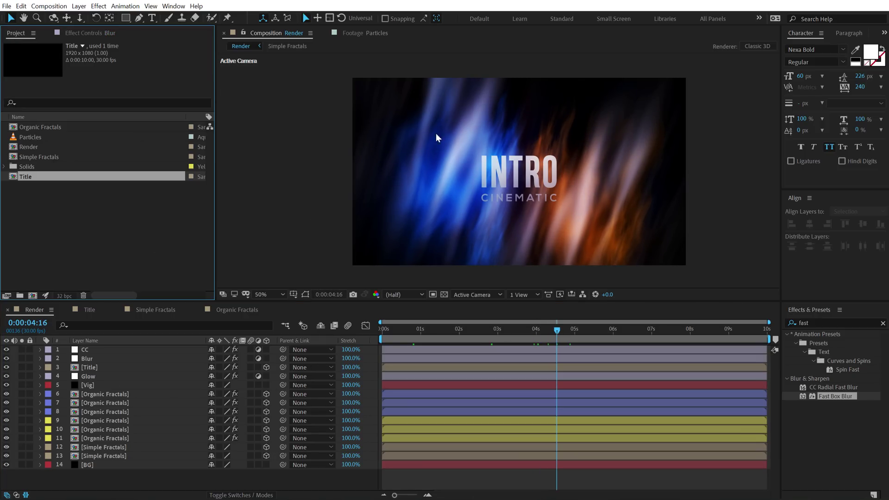
alt+click(64, 296)
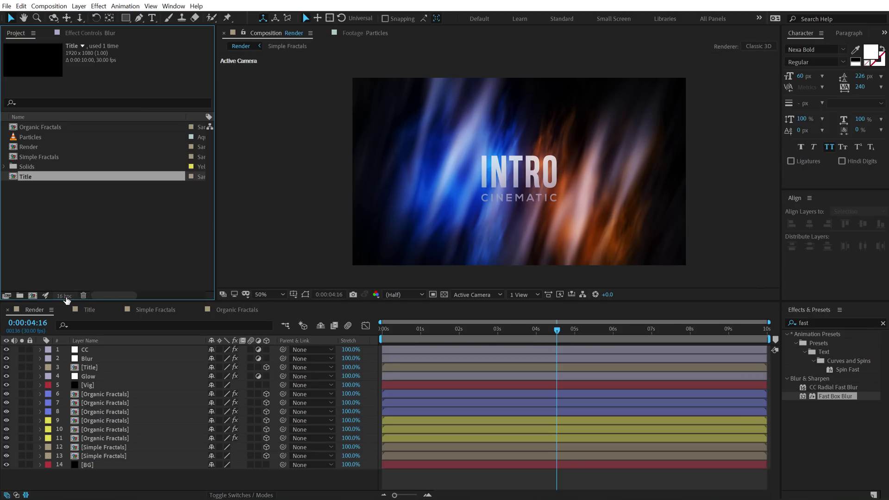
alt+click(62, 297)
alt+click(62, 297)
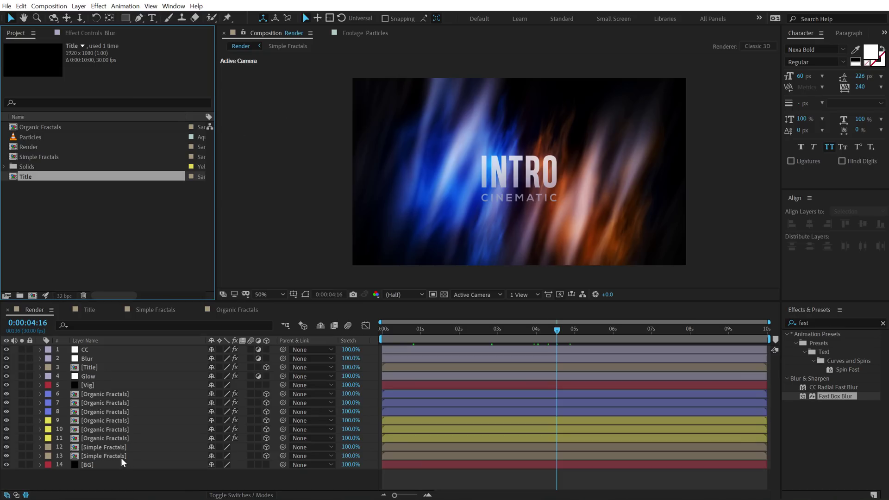
Open the Particles footage on its own and scrub through it
click(43, 212)
click(28, 136)
double_click(38, 136)
drag(388, 274, 530, 268)
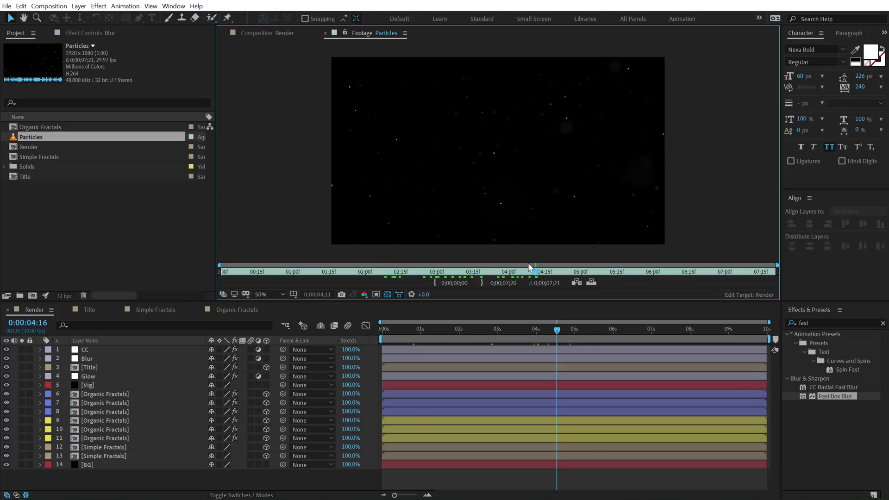
Add the Particles footage to the Render comp just below Vig, set its blending mode to Screen, and scrub to 0:00:04:18
click(49, 184)
drag(30, 136, 92, 388)
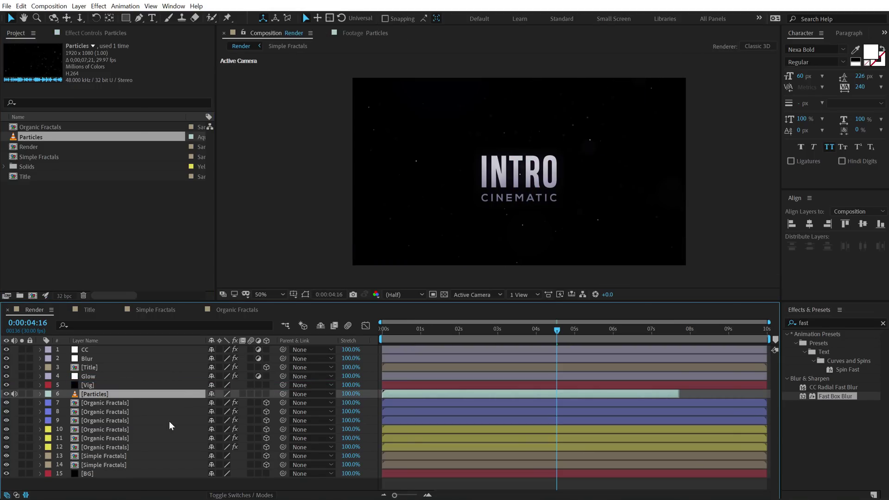
key(F4)
click(235, 394)
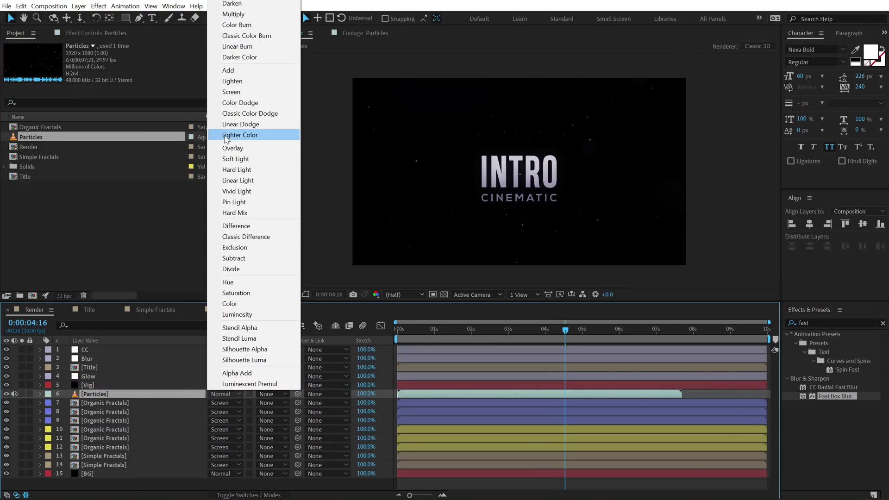
click(231, 92)
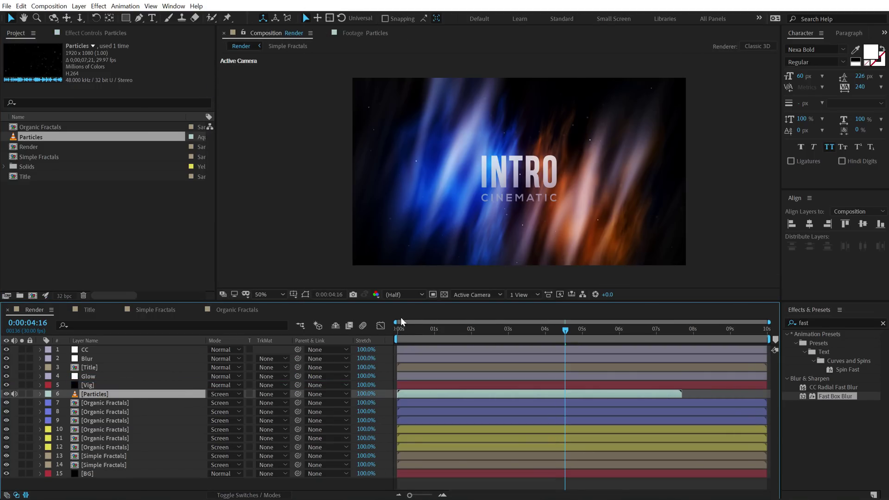
drag(411, 325, 568, 340)
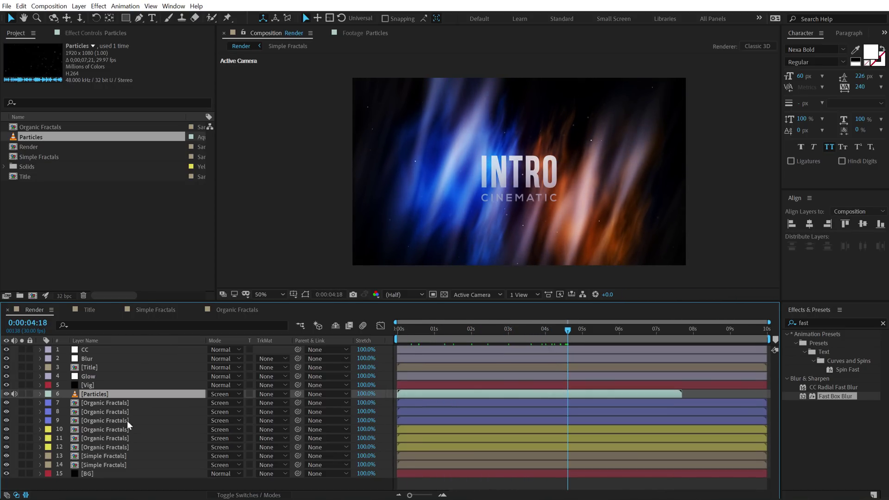
Create a two-node camera with the 50mm preset at the top of the layer stack and reveal its position
right_click(85, 484)
mouse_move(168, 384)
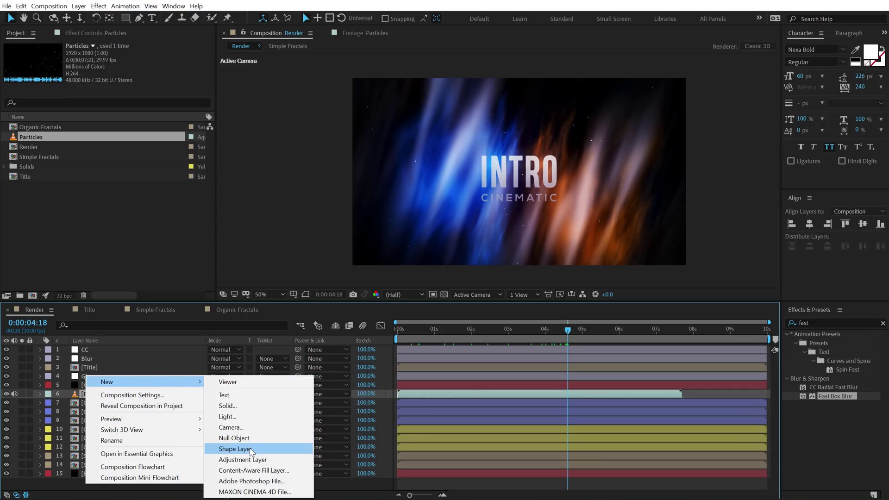
click(231, 427)
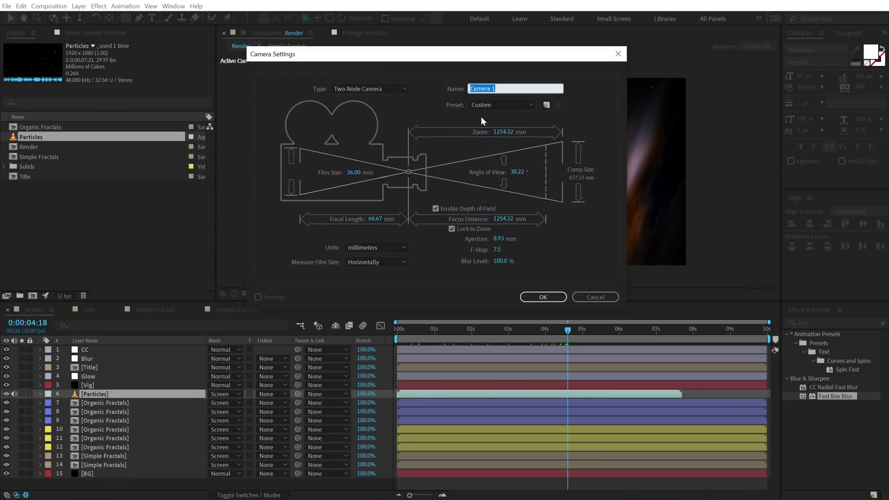
click(504, 107)
click(488, 187)
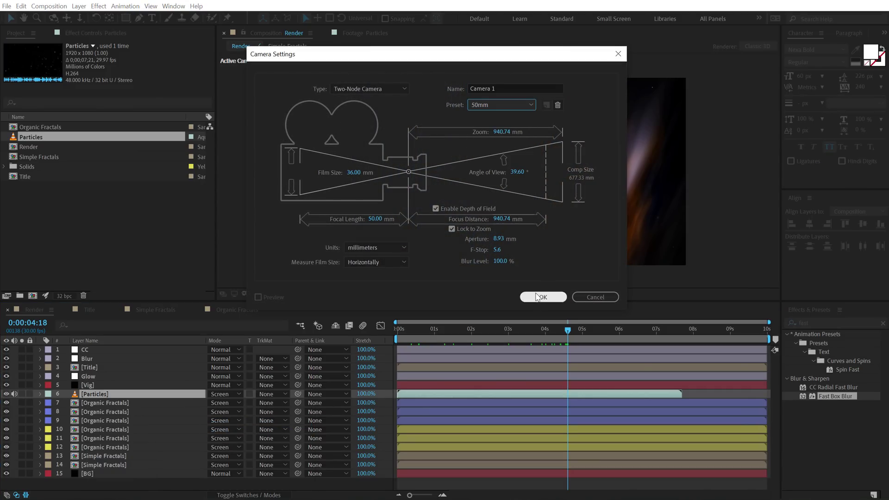
click(539, 297)
drag(104, 392, 103, 351)
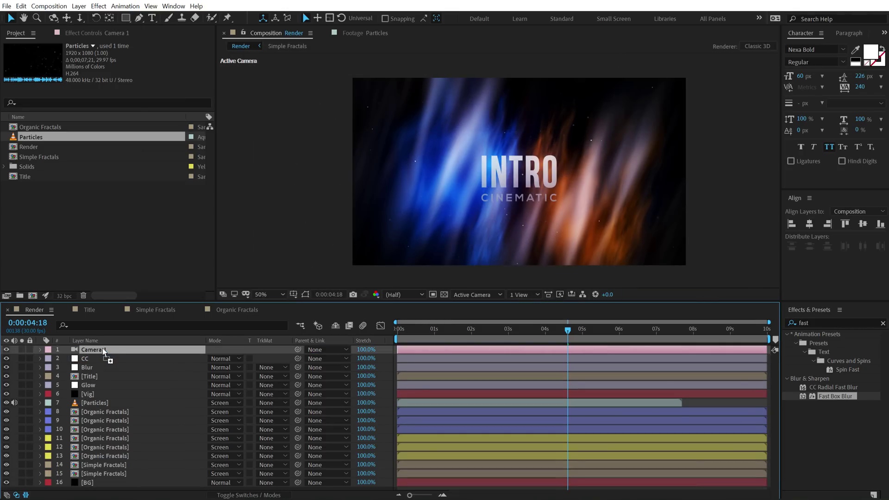
key(p)
drag(409, 331, 512, 333)
mouse_move(253, 359)
mouse_down()
mouse_move(343, 353)
mouse_move(259, 357)
mouse_up()
key(ctrl+z)
Keyframe the camera's position at 0:00:00:00, and push its Z position in to -2511.7 at 0:00:07:01
drag(405, 327, 286, 343)
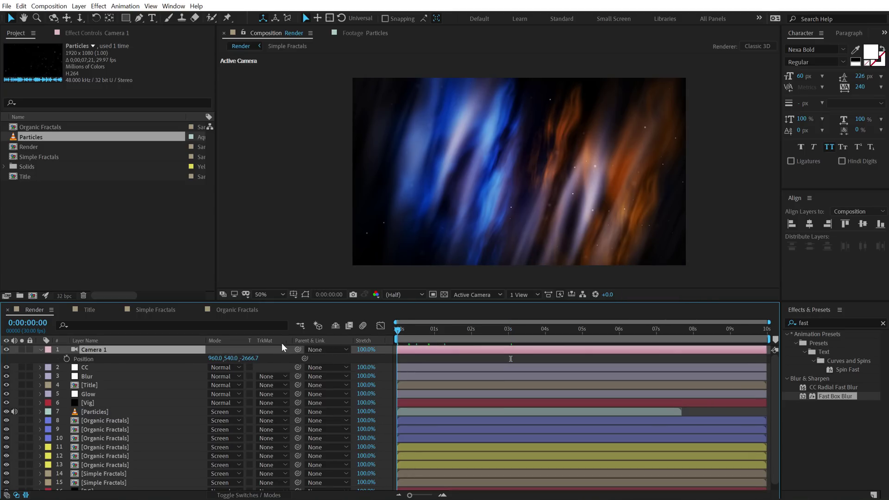
click(67, 359)
click(657, 330)
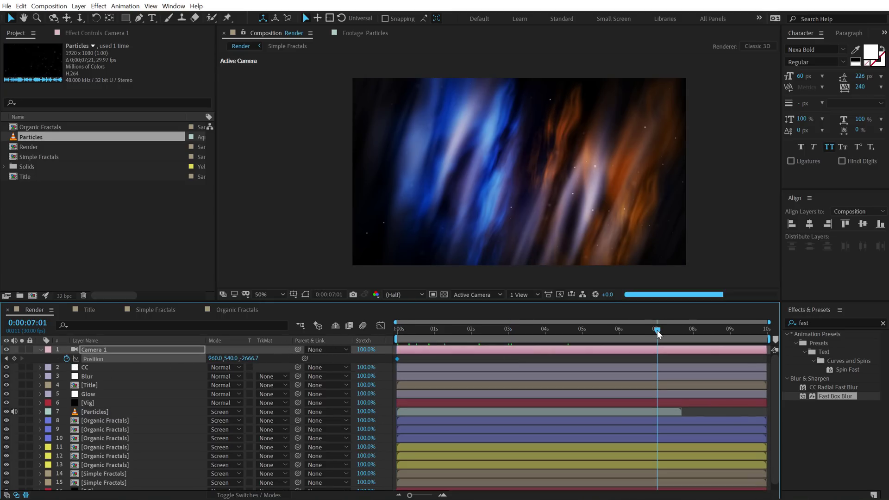
drag(251, 358, 330, 358)
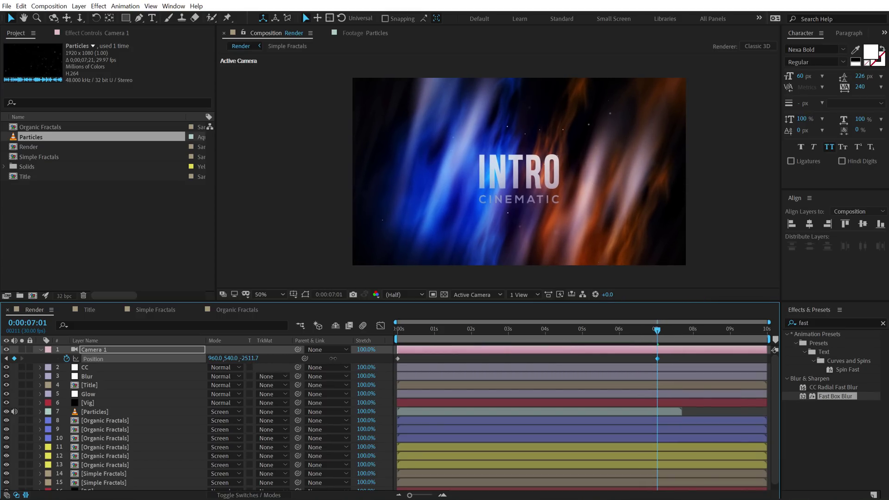
End the work area at 0:00:07:01, preview the camera move, and enlarge the timeline area to show more layers
key(n)
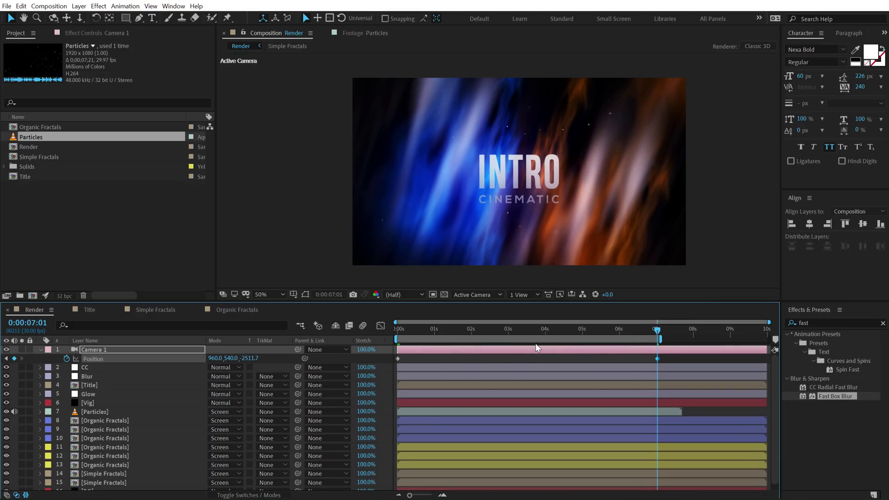
key(space)
drag(410, 330, 461, 338)
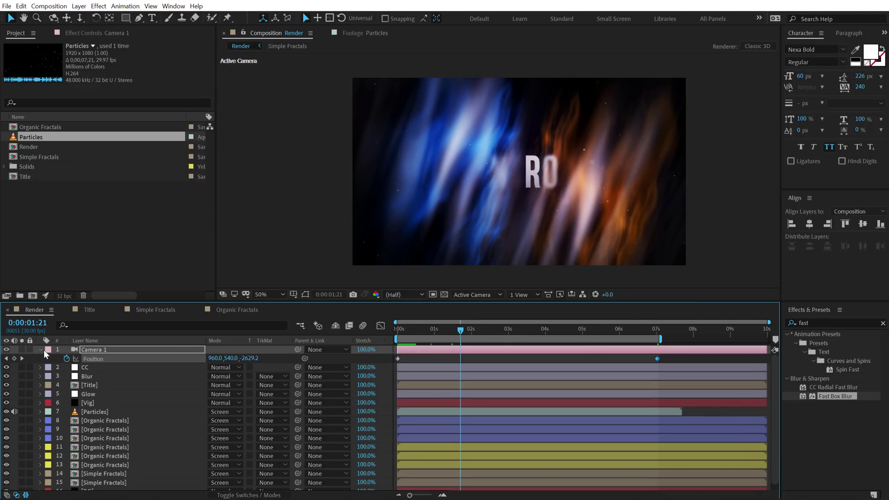
click(42, 350)
drag(90, 302, 92, 286)
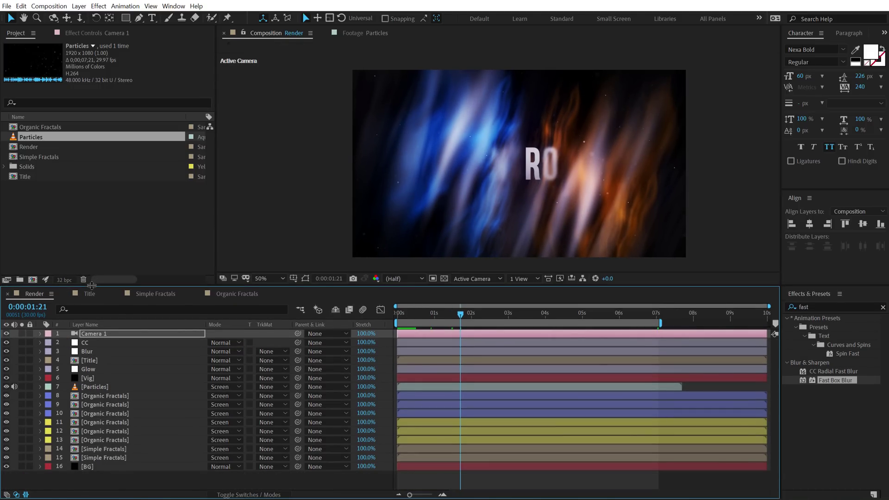
Add an adjustment layer at the top of the Render comp and name it Fade
click(123, 480)
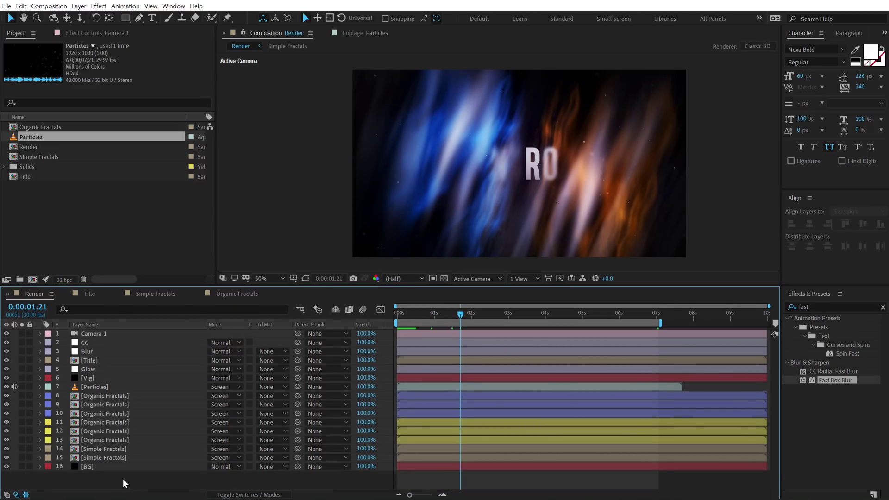
right_click(123, 479)
mouse_move(199, 377)
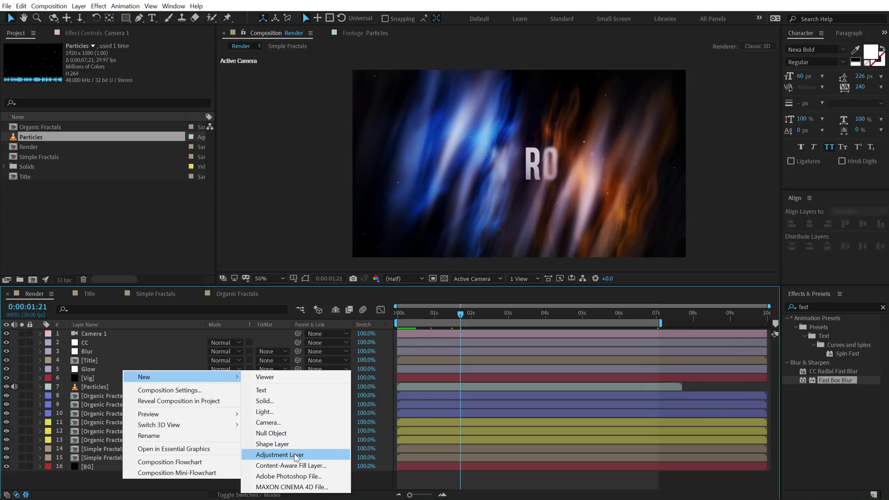
click(296, 454)
key(Return)
text(Fade)
key(Return)
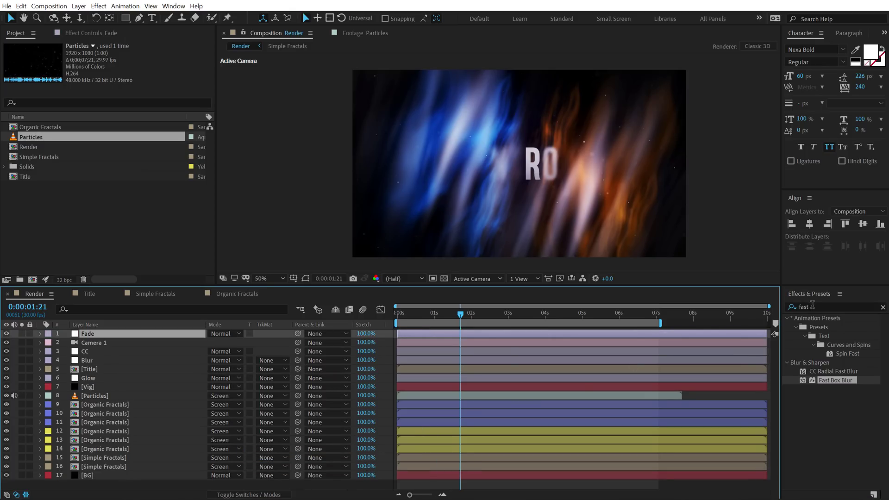
Apply Gradient Wipe to the Fade layer and set its Transition Softness to 100%
click(812, 305)
text(gradi)
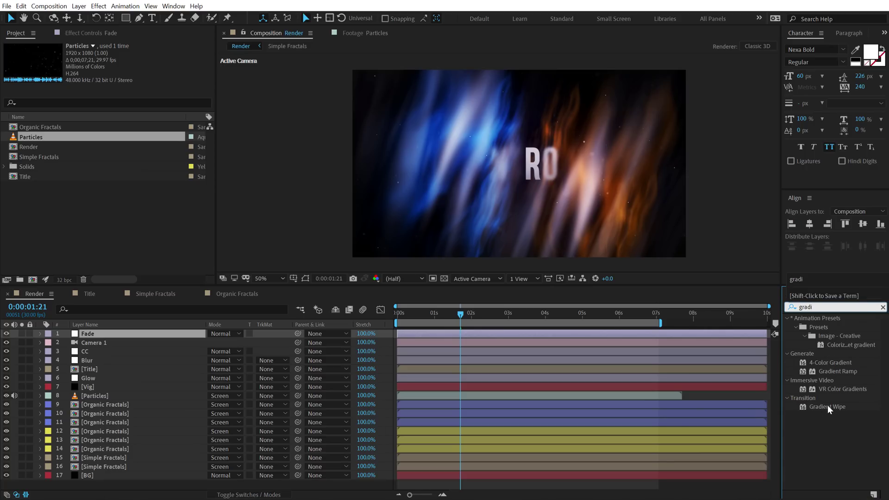
double_click(823, 407)
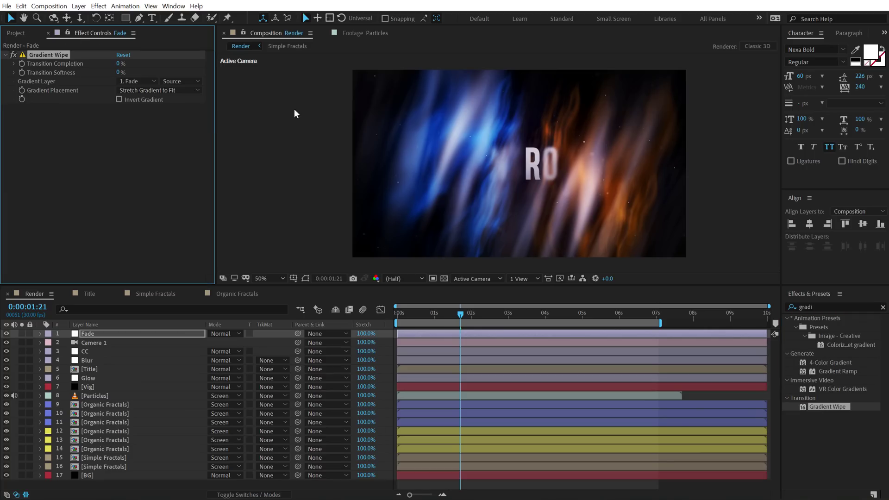
click(119, 72)
text(100)
key(Return)
Animate the Gradient Wipe's Transition Completion from 100% at 0:00:00:00 to 0% shortly after the start
drag(123, 63, 153, 64)
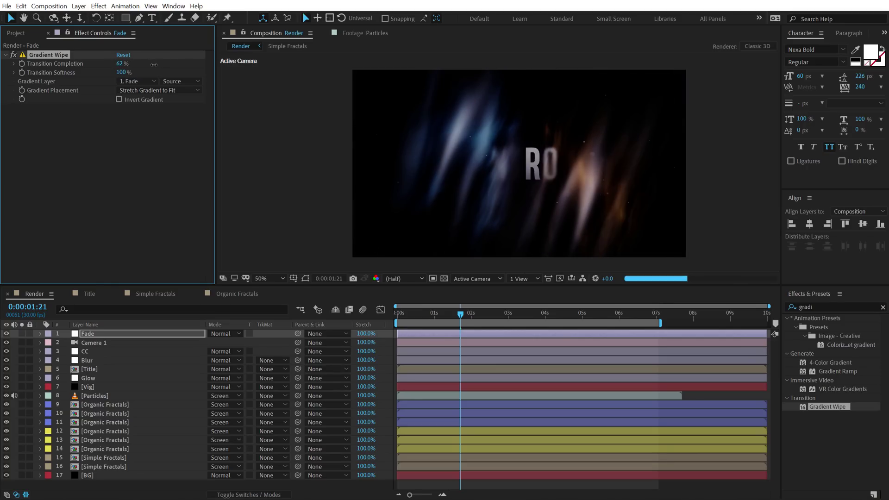
drag(439, 317, 454, 317)
drag(119, 64, 83, 65)
click(22, 64)
click(405, 321)
key(Home)
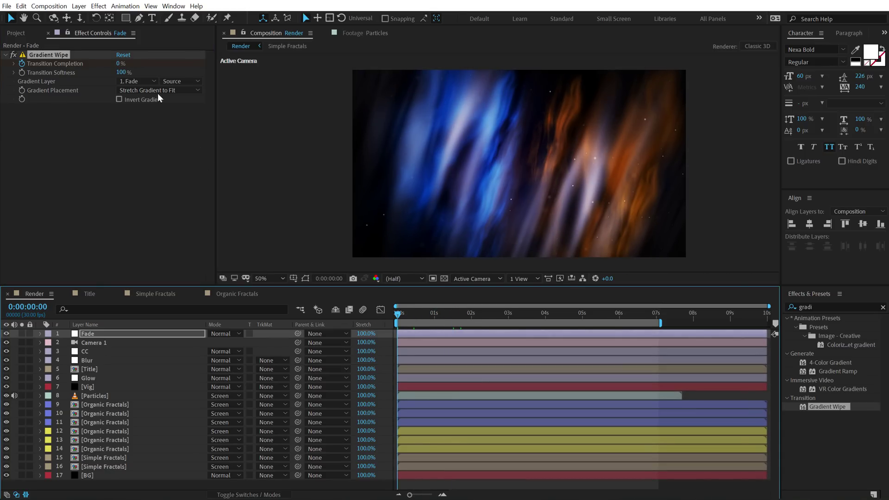
drag(146, 67, 415, 79)
Preview the fade-in from the start and scrub to 0:00:03:21
key(space)
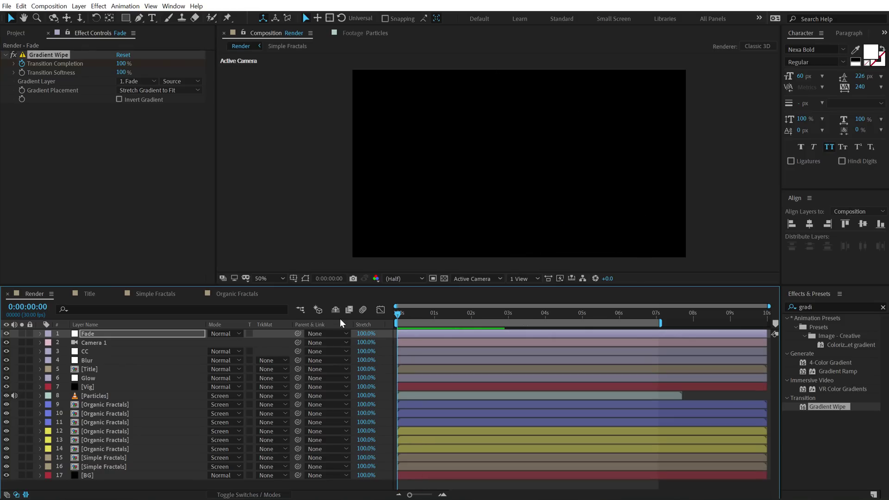
key(space)
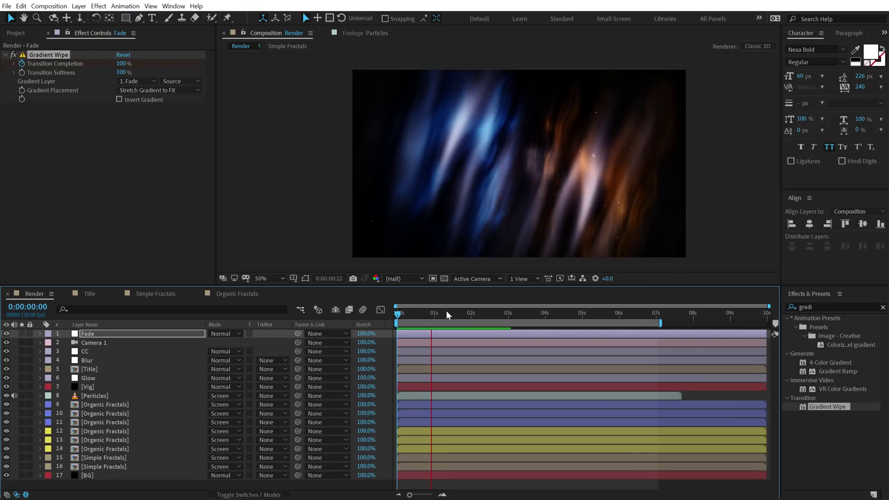
drag(512, 312, 534, 312)
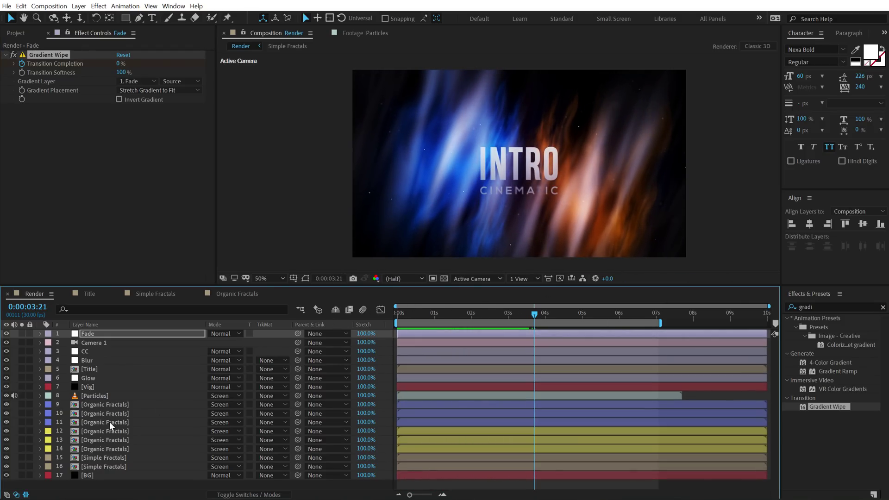
Lower the opacity of both Simple Fractals layers to 84%
click(110, 466)
ctrl+click(108, 459)
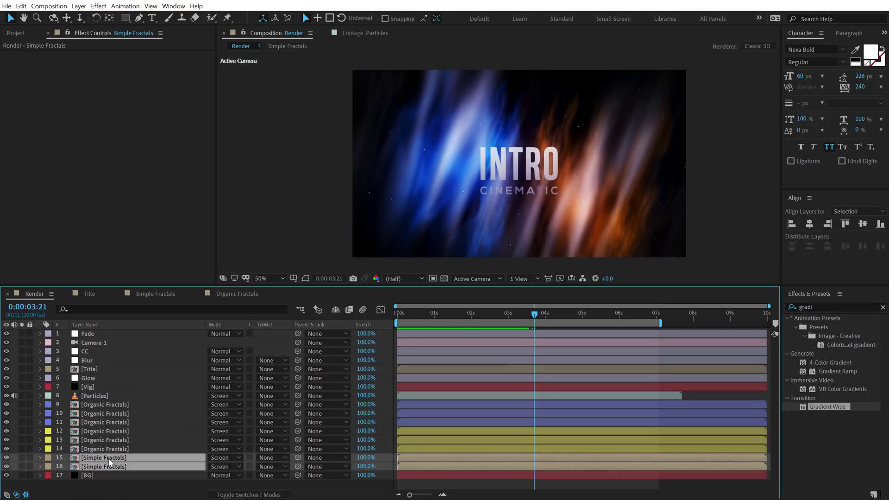
key(t)
drag(214, 467, 203, 465)
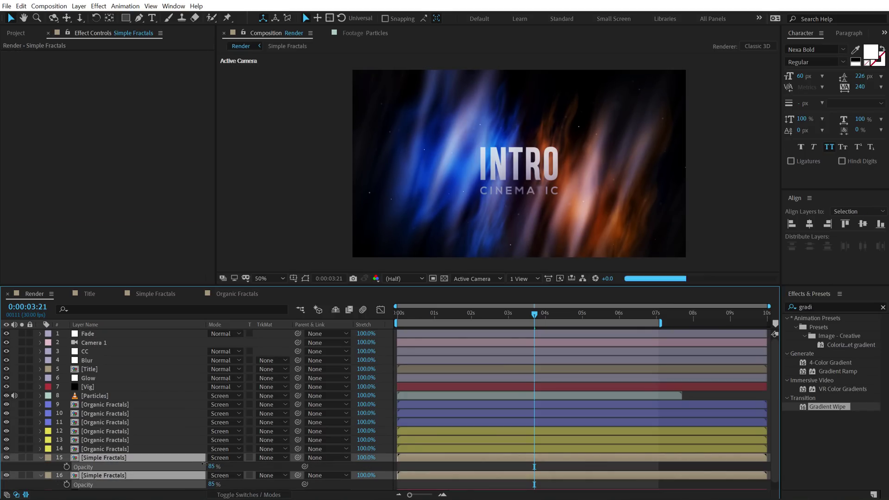
Set the Tint effect's Map White To color to red FF0000 on the uppermost yellow Organic Fractals layer
click(92, 434)
click(121, 73)
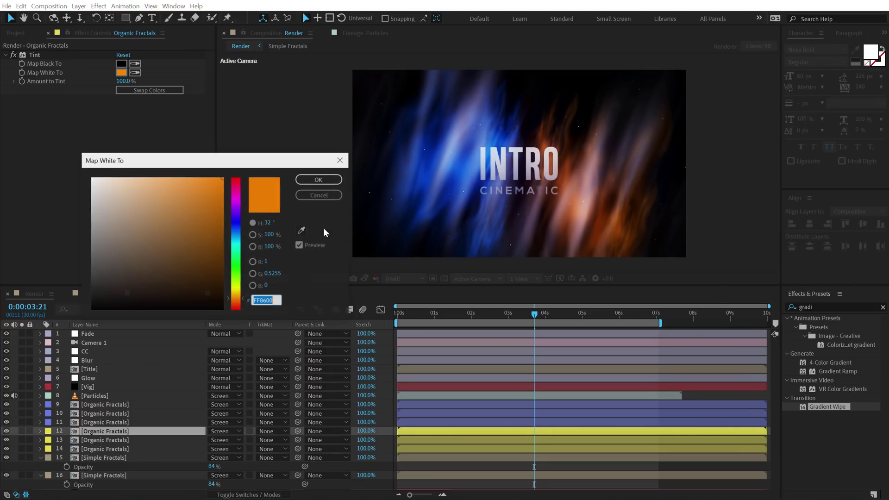
drag(234, 188, 236, 163)
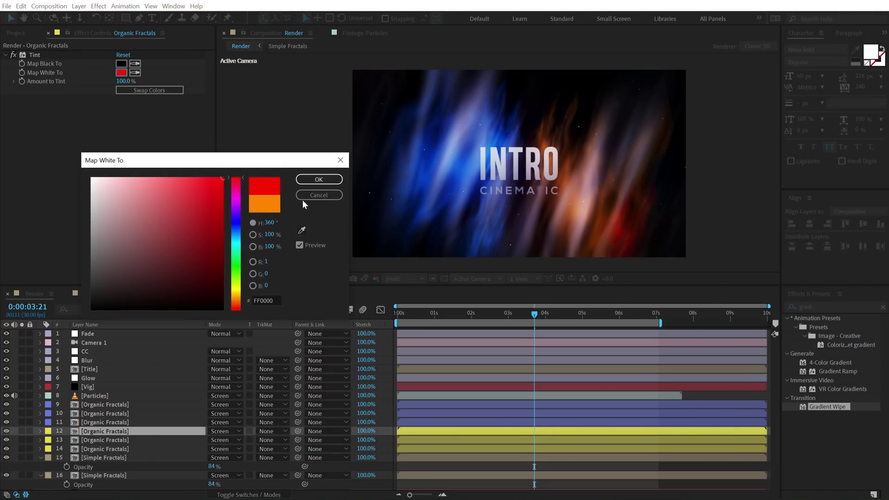
click(319, 180)
Copy the red Tint effect and paste it onto all six Organic Fractals layers
click(26, 54)
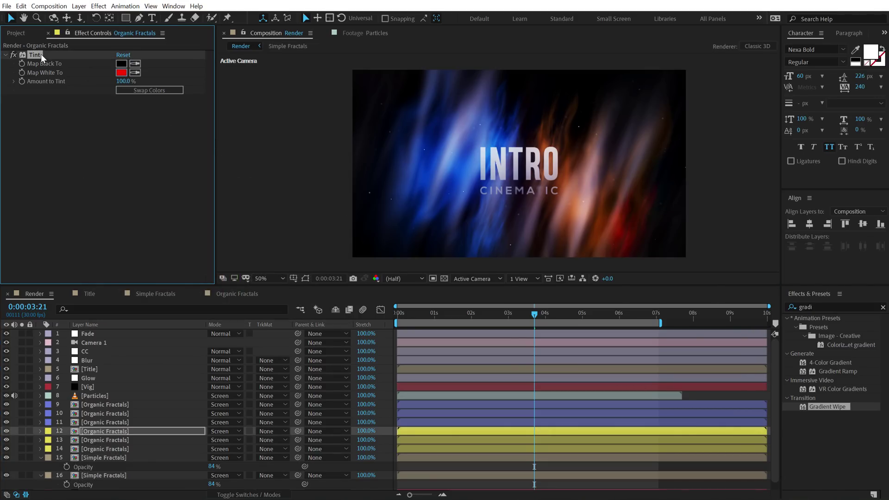
click(91, 448)
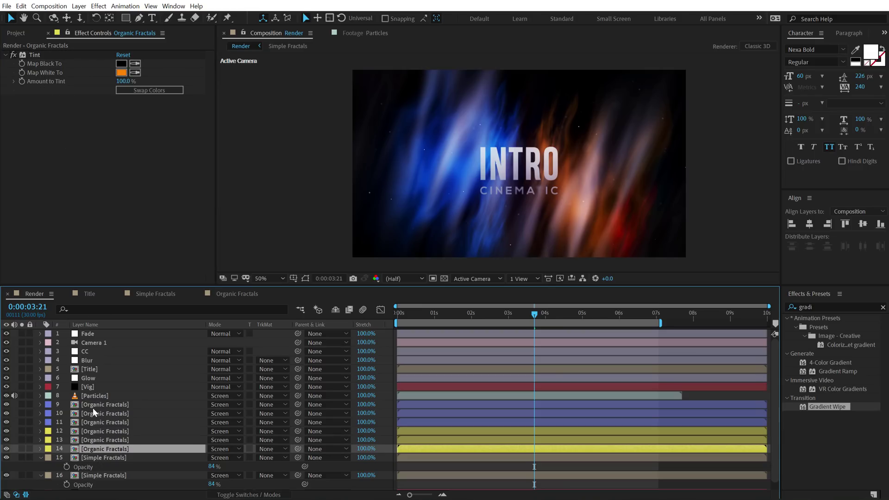
shift+click(92, 407)
key(ctrl+v)
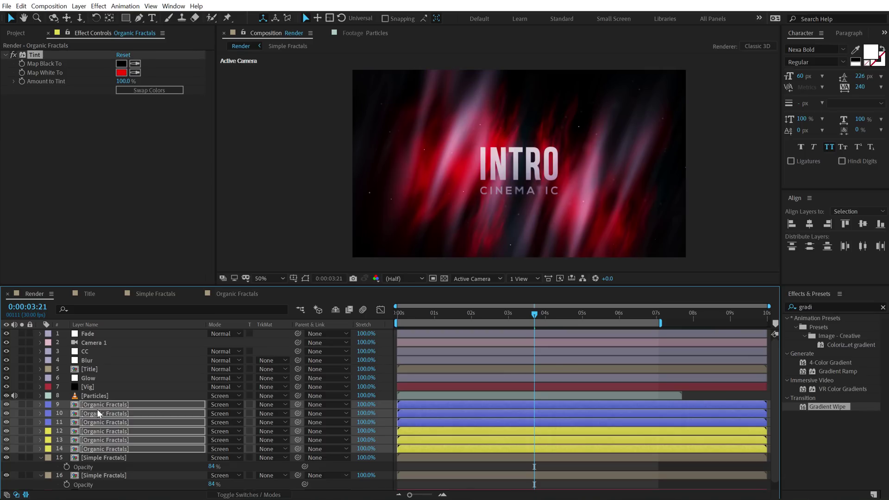
click(449, 483)
Raise the highlights point of the RGB curve on the CC layer to add contrast
click(92, 351)
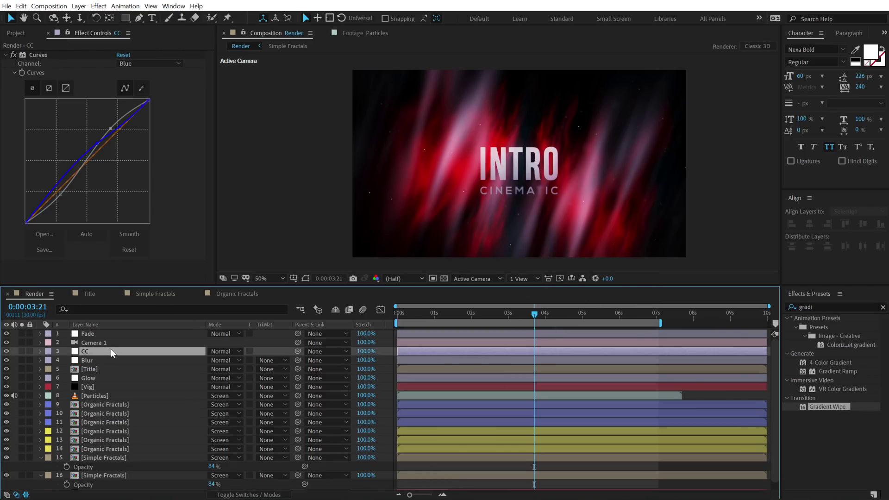
click(139, 64)
click(134, 73)
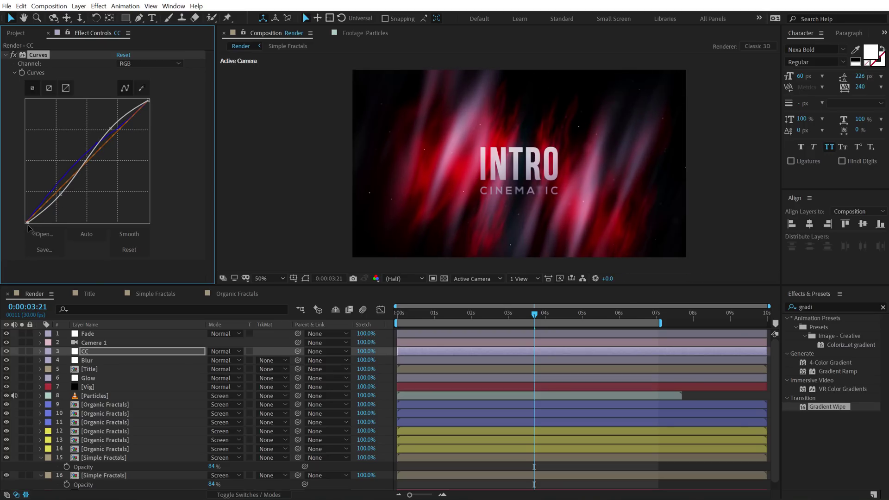
drag(110, 128, 114, 121)
Replace the INTRO text in the Title comp with BLOODY
click(101, 293)
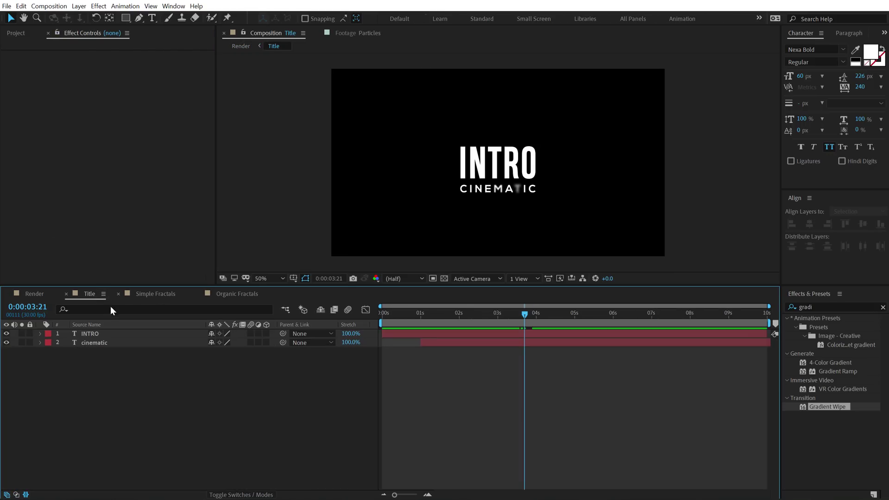
double_click(93, 333)
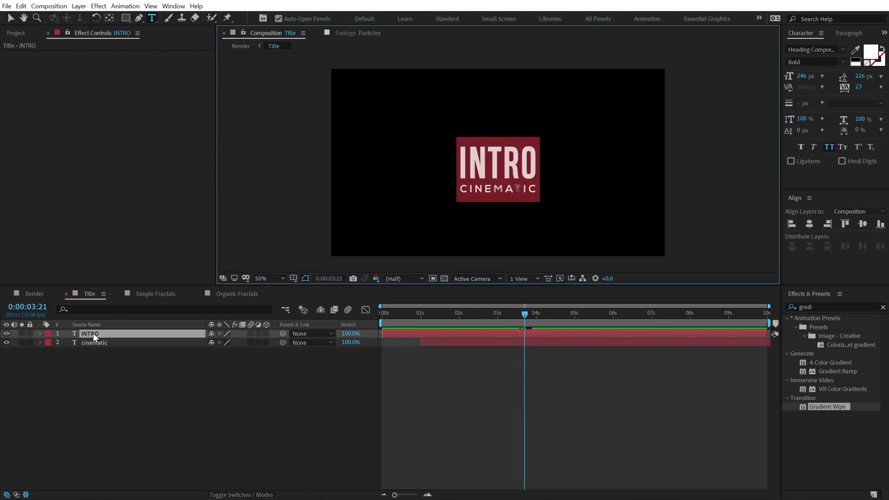
text(BLO)
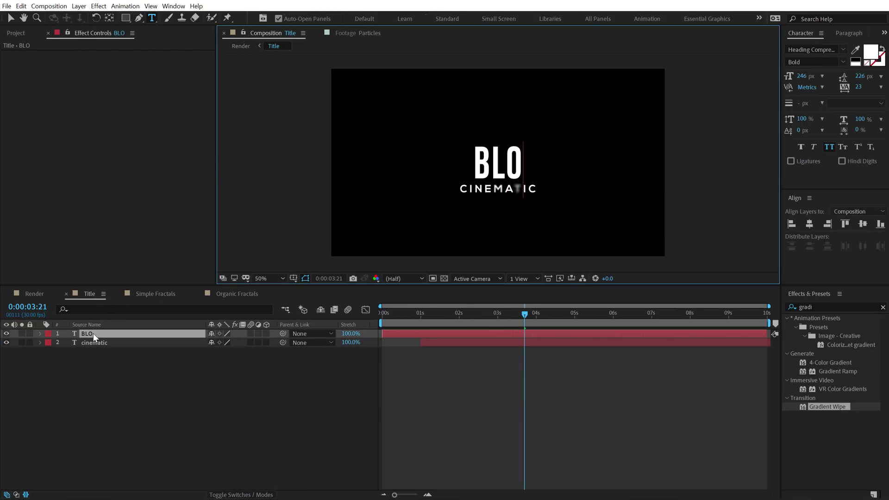
text(ODY)
click(55, 371)
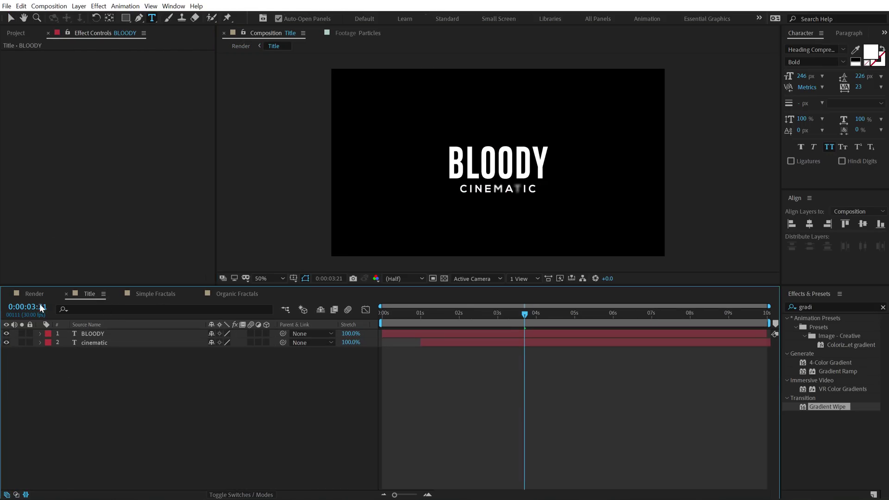
Return to the Render comp and preview the red title version from the first frame
click(35, 293)
key(Caps_Lock)
key(Caps_Lock)
drag(412, 316, 338, 316)
key(space)
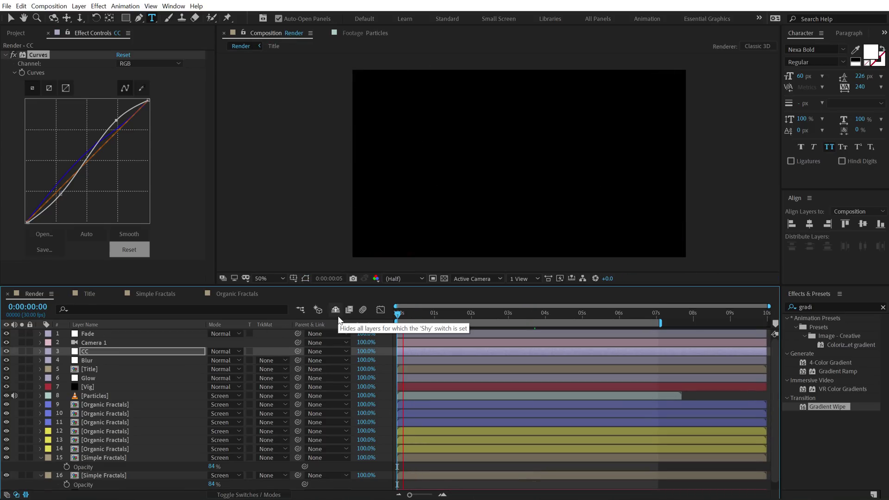